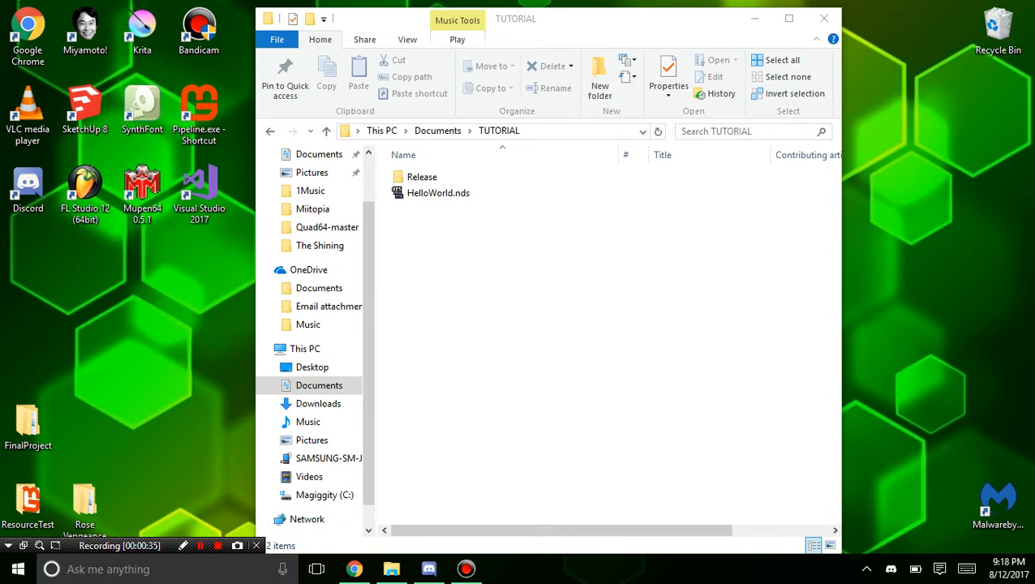
# Launch SM64DSe.exe from the Release folder inside TUTORIAL and place its window over the file browser.
pyautogui.click(439, 193)
pyautogui.doubleClick(422, 177)
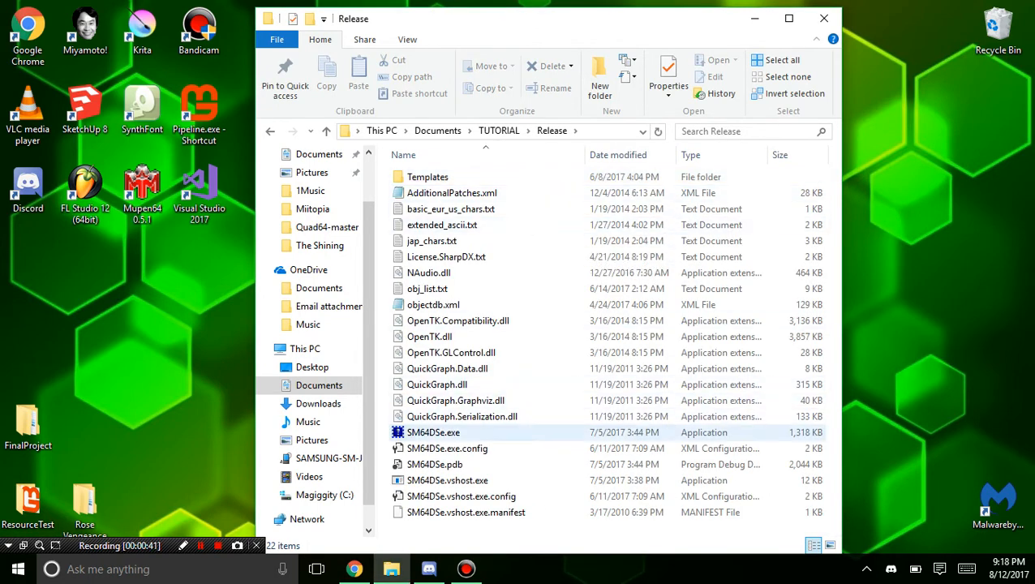
pyautogui.click(434, 432)
pyautogui.click(499, 131)
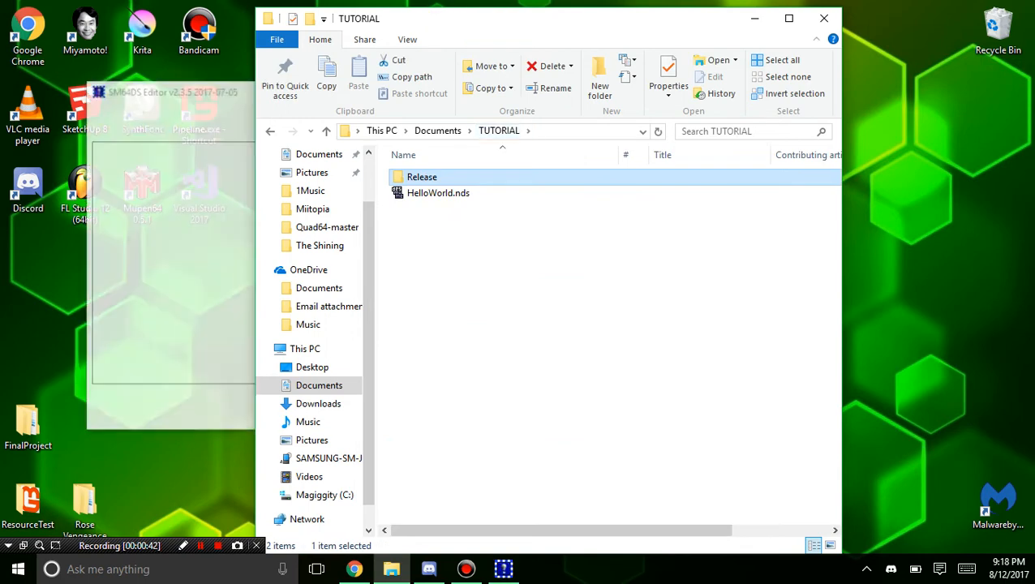
pyautogui.moveTo(151, 94); pyautogui.dragTo(550, 138)
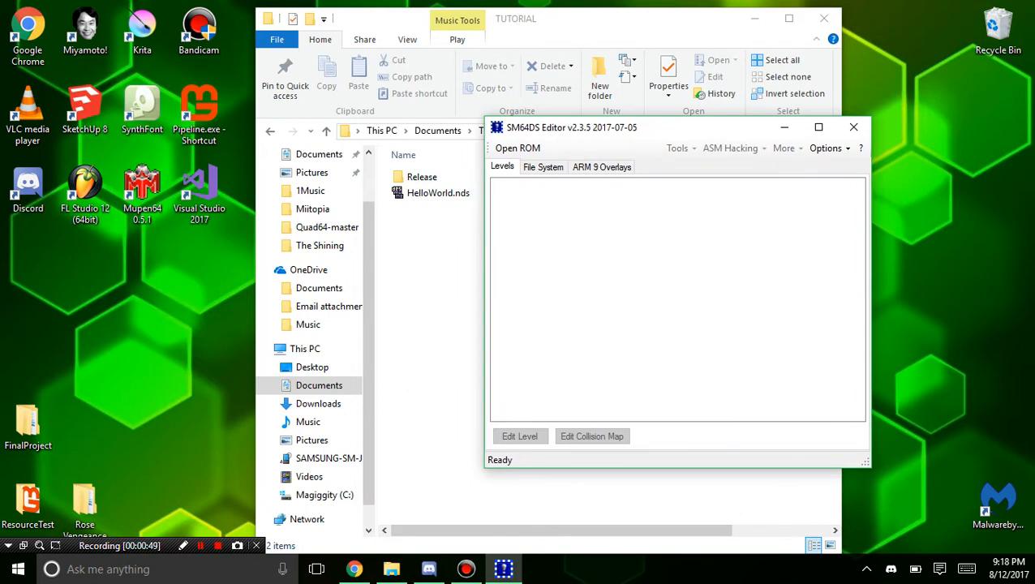
# Open the HelloWorld.nds ROM from the Documents TUTORIAL folder and let the editor patch it without making a backup.
pyautogui.click(517, 148)
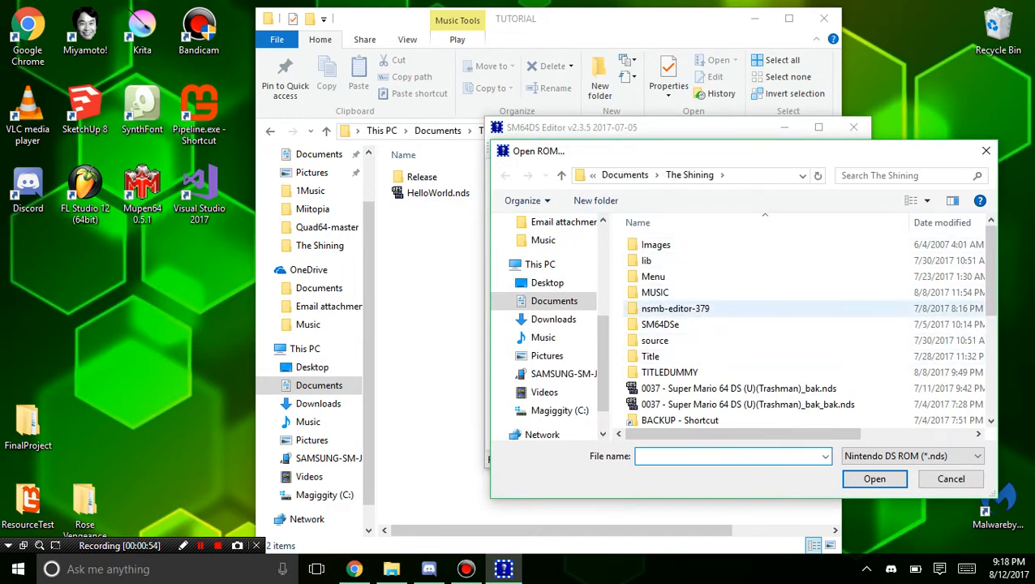
pyautogui.click(625, 175)
pyautogui.scroll(-3, 665, 323)
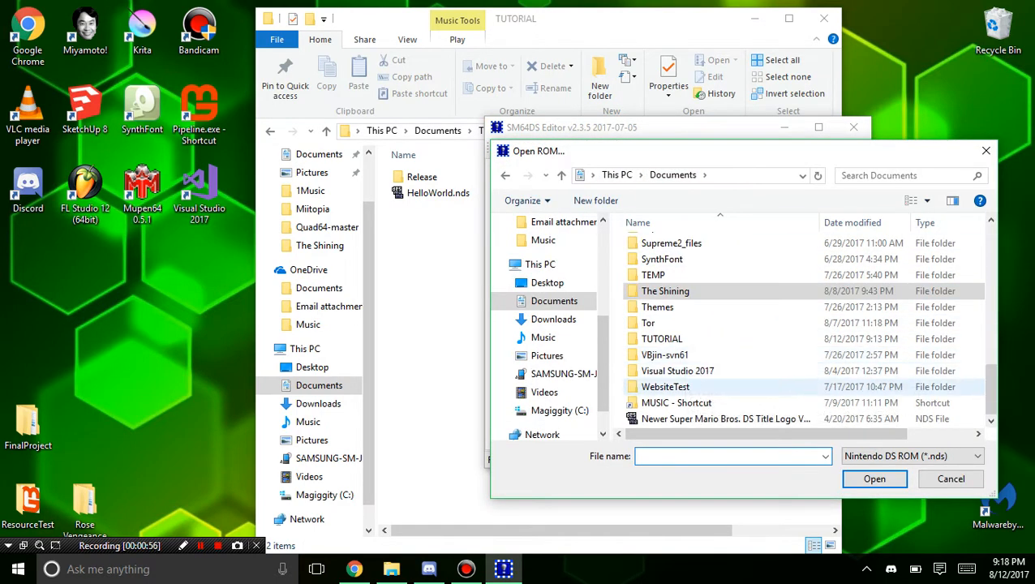
pyautogui.doubleClick(661, 338)
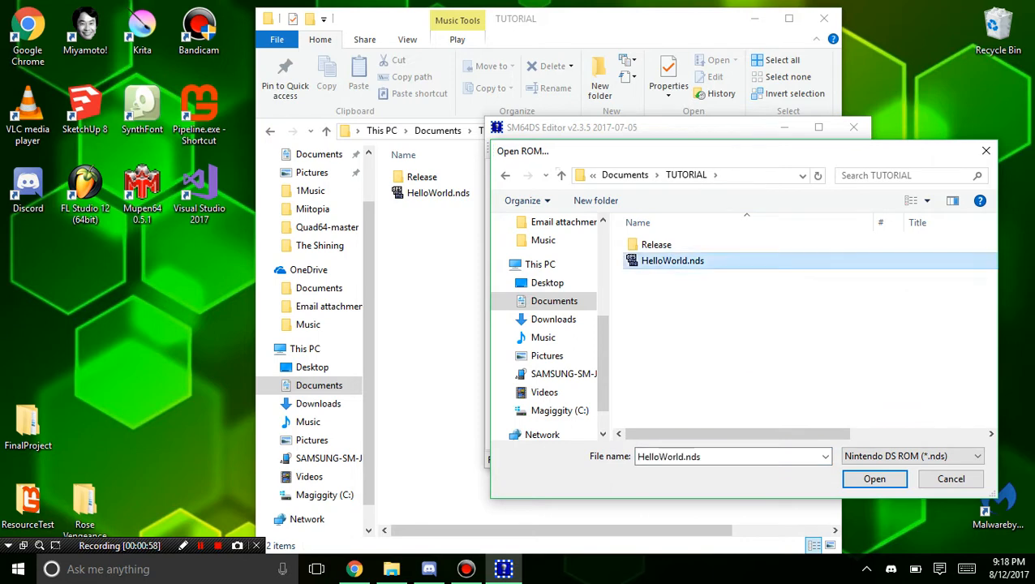
pyautogui.doubleClick(670, 257)
pyautogui.moveTo(486, 233); pyautogui.dragTo(649, 222)
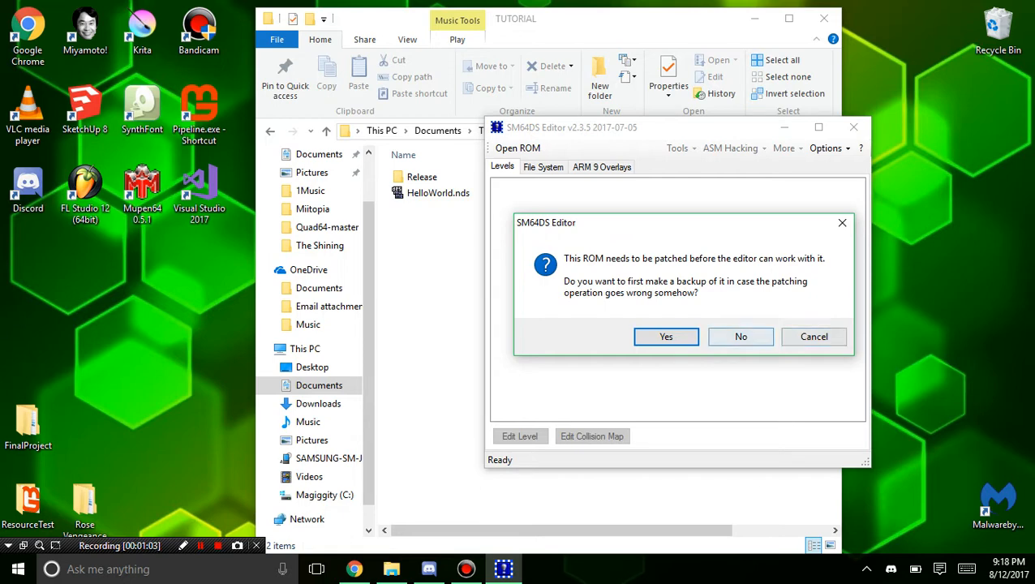
pyautogui.click(741, 337)
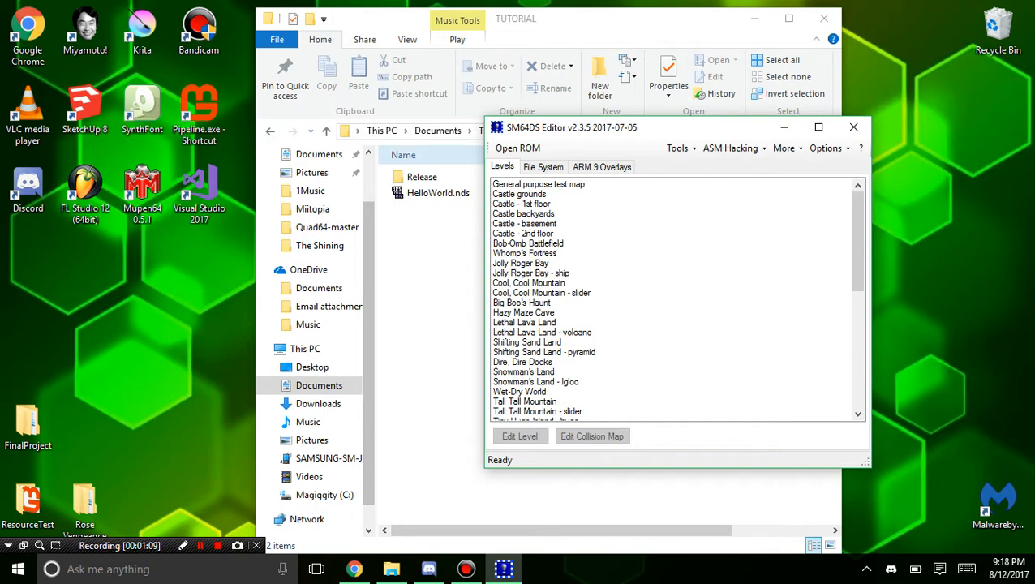
# Launch the older SM64DS Editor v2.3 BETA from the SM64DSe.exe shortcut in the Documents folder The Shining.
pyautogui.click(412, 282)
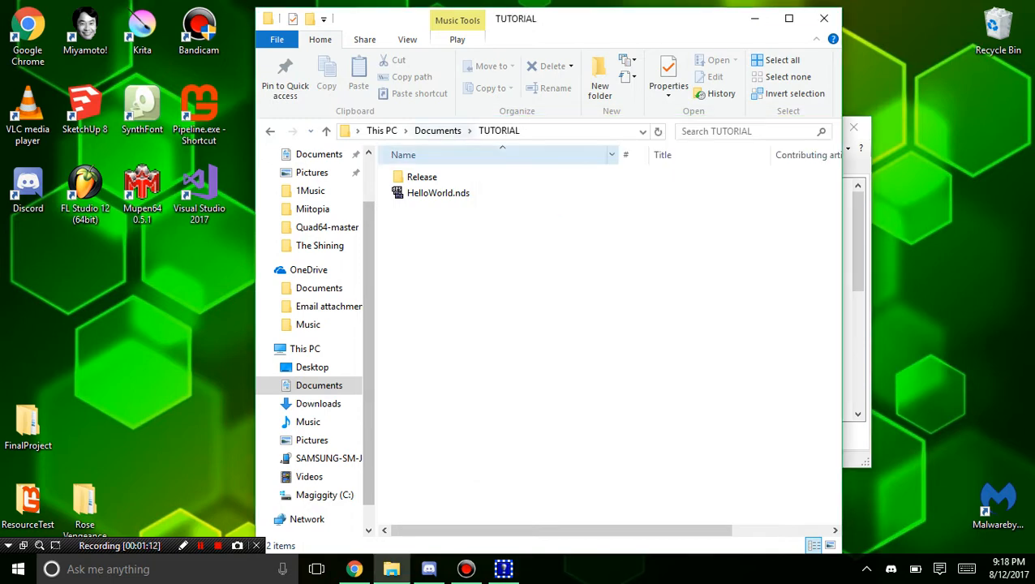
pyautogui.click(437, 131)
pyautogui.scroll(-1, 532, 382)
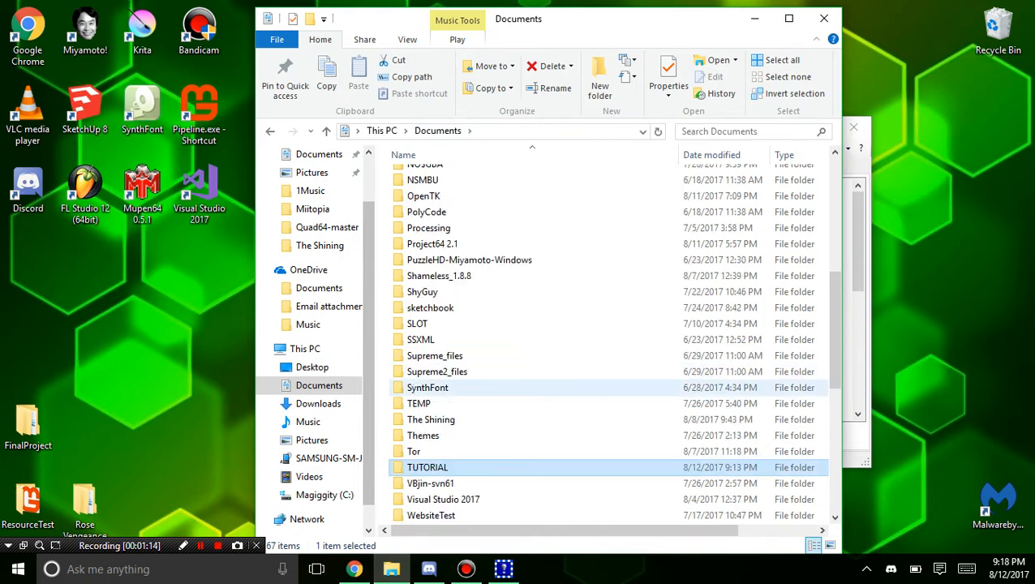
pyautogui.doubleClick(431, 420)
pyautogui.scroll(-12, 438, 388)
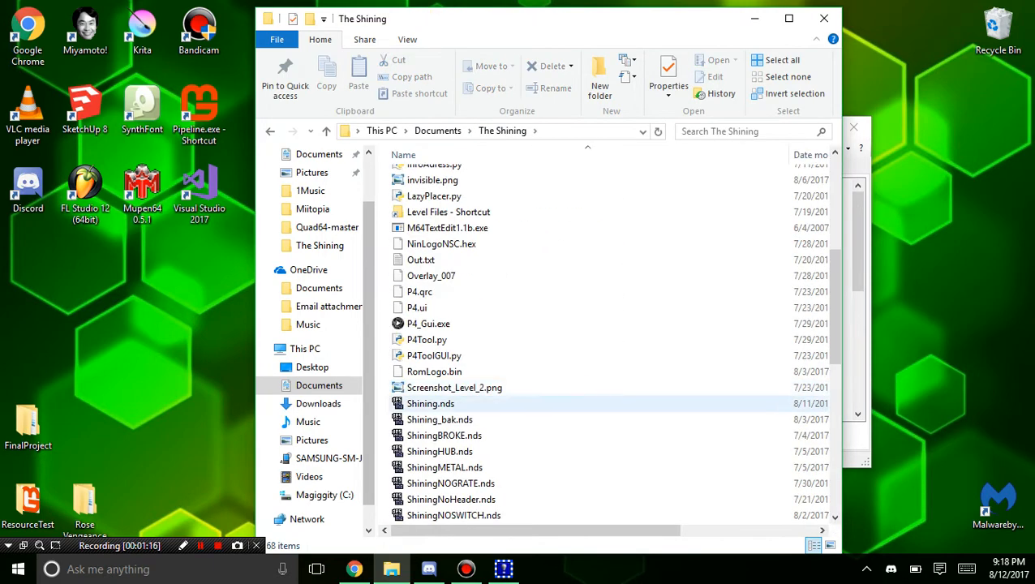
pyautogui.doubleClick(454, 339)
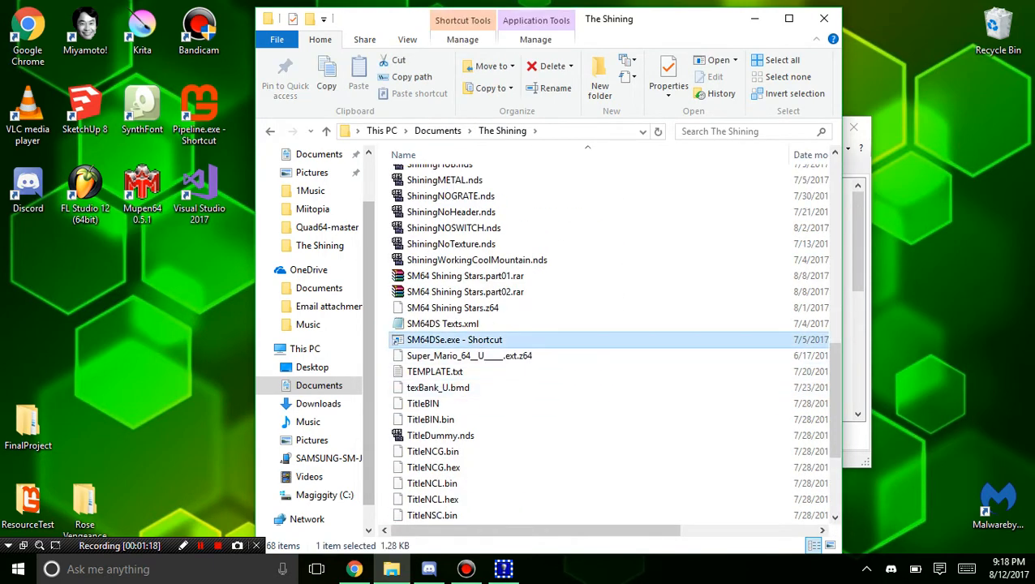
# Try to open HelloWorld.nds in the v2.3 BETA editor, close that editor and return to v2.3.5.
pyautogui.click(162, 152)
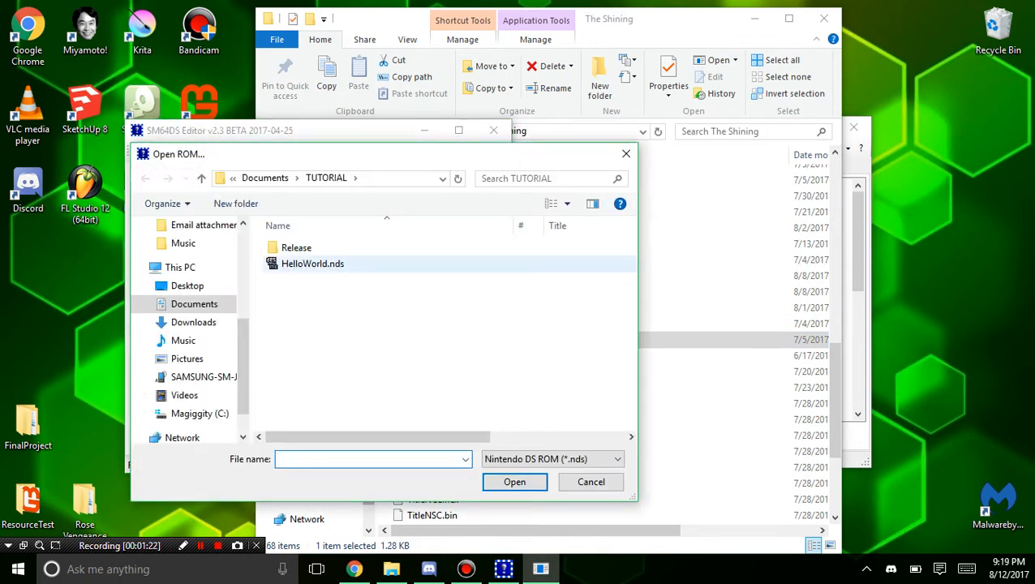
pyautogui.doubleClick(313, 264)
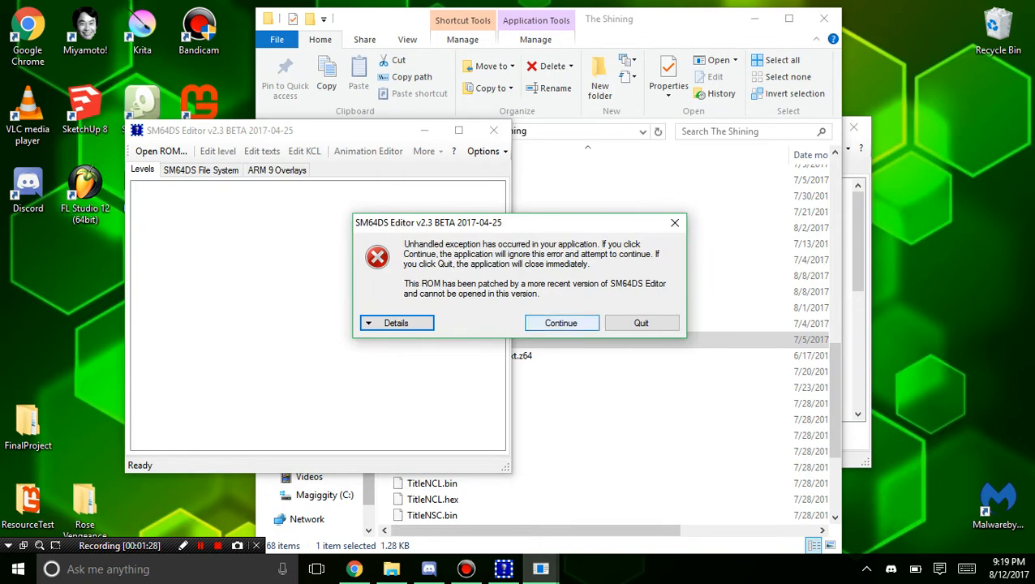
pyautogui.click(561, 323)
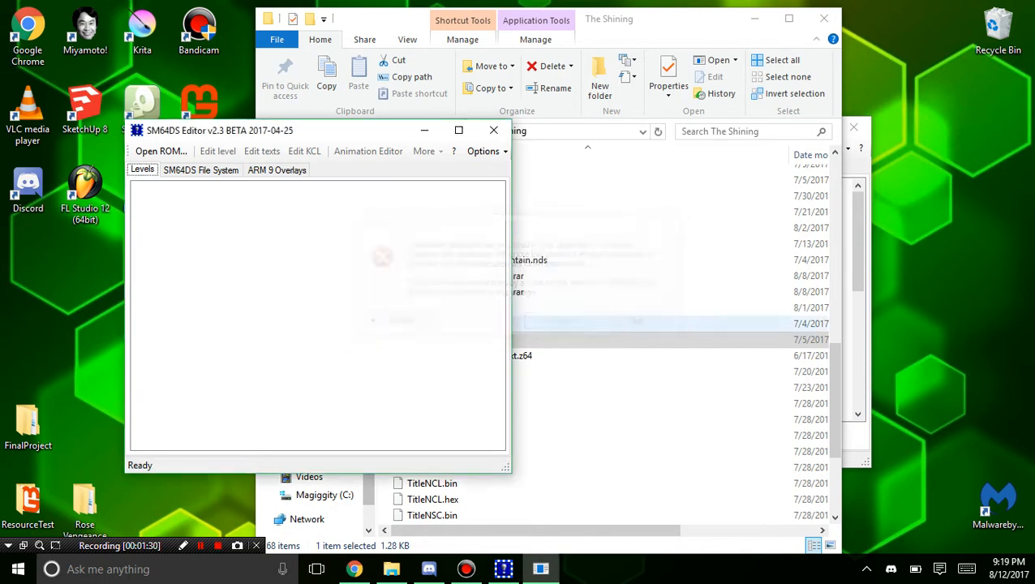
pyautogui.click(493, 130)
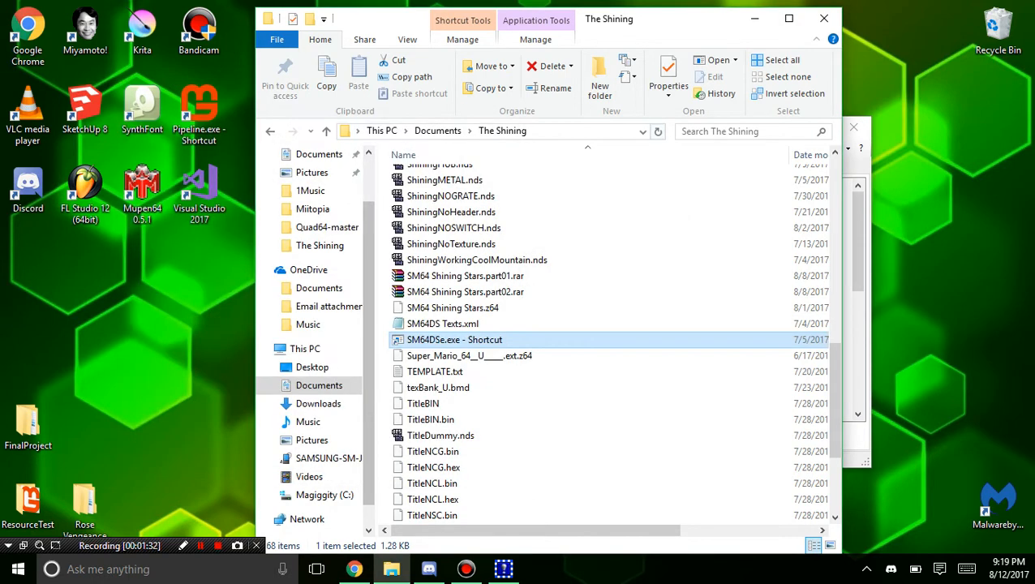
pyautogui.click(857, 241)
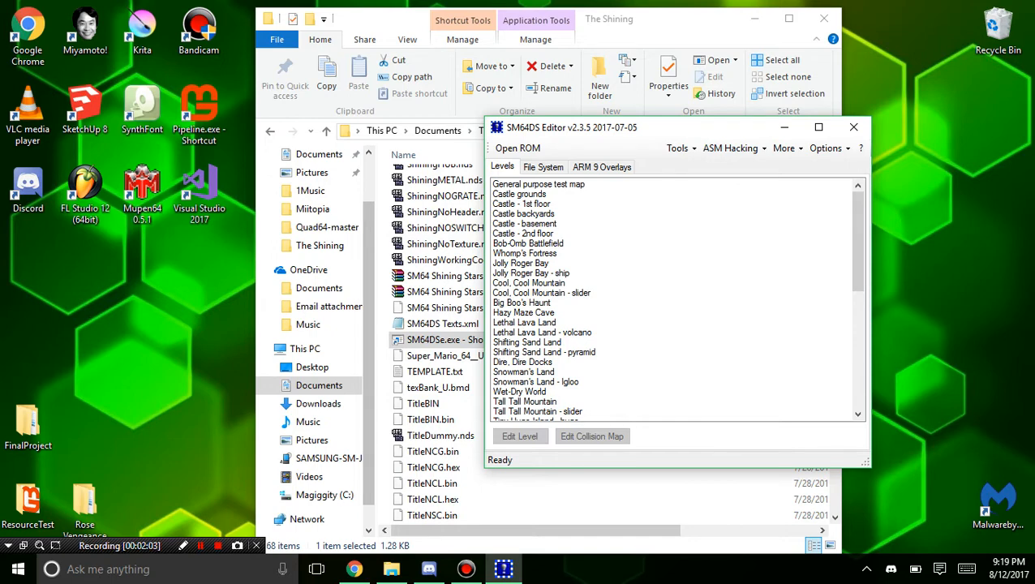
# View the editor's About information and review the editor settings without changing them.
pyautogui.click(861, 147)
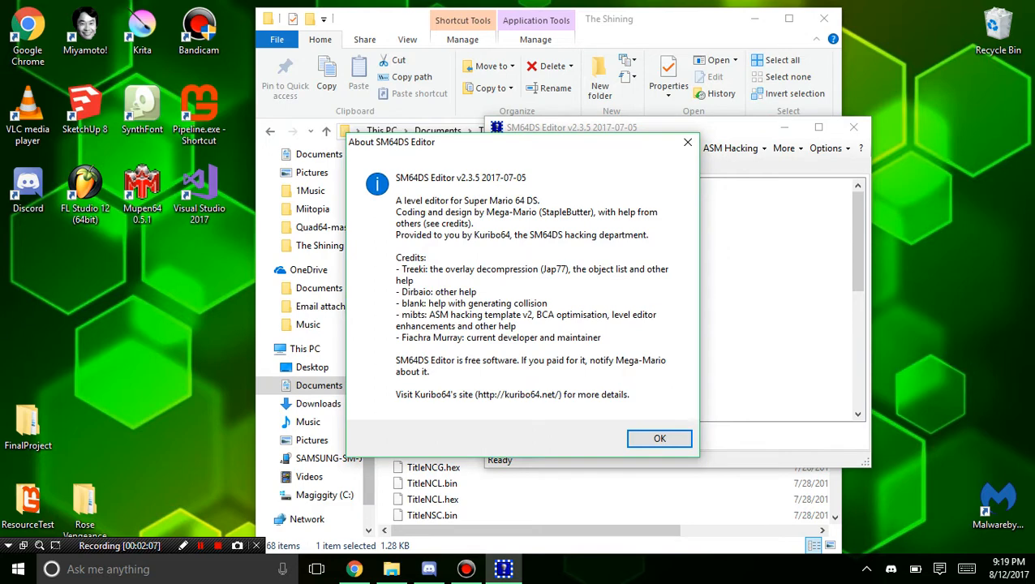
pyautogui.click(667, 442)
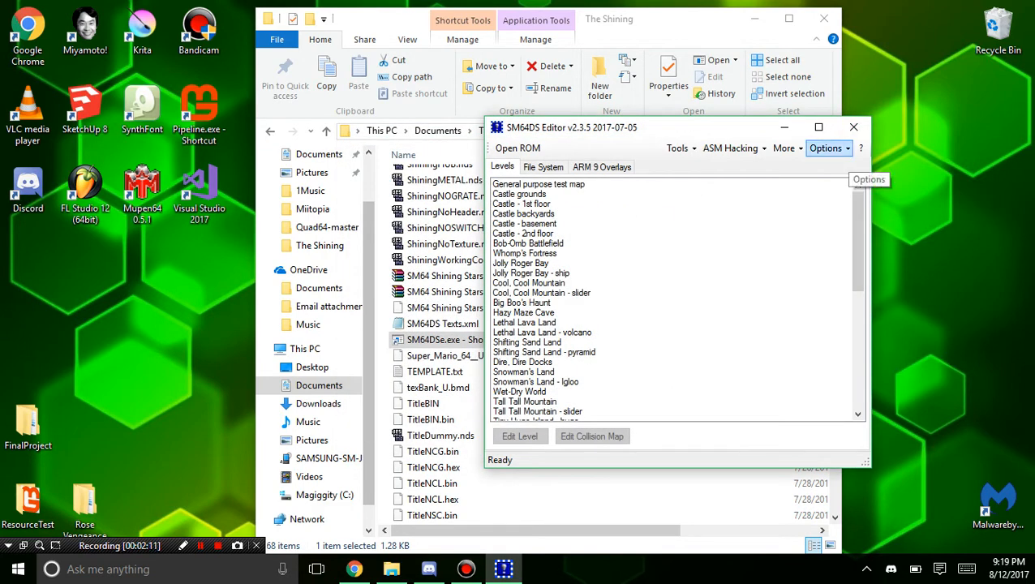
pyautogui.click(835, 148)
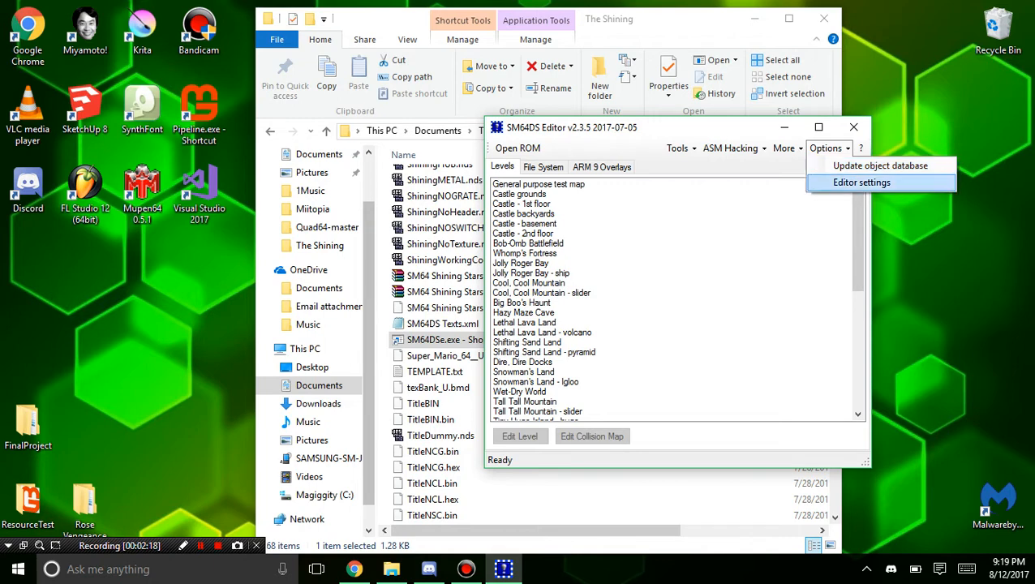
pyautogui.click(861, 183)
pyautogui.moveTo(111, 27); pyautogui.dragTo(332, 107)
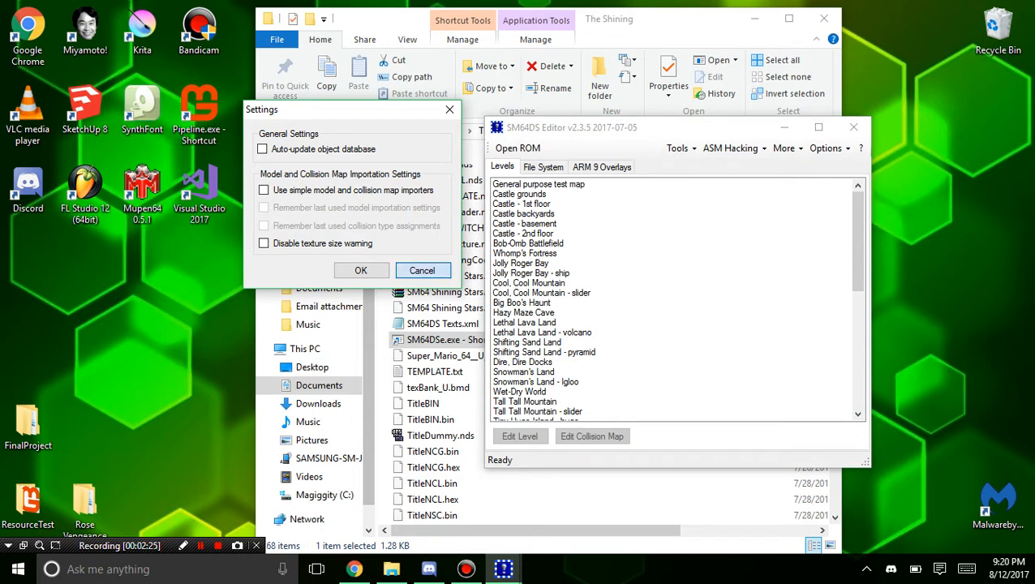
pyautogui.click(422, 271)
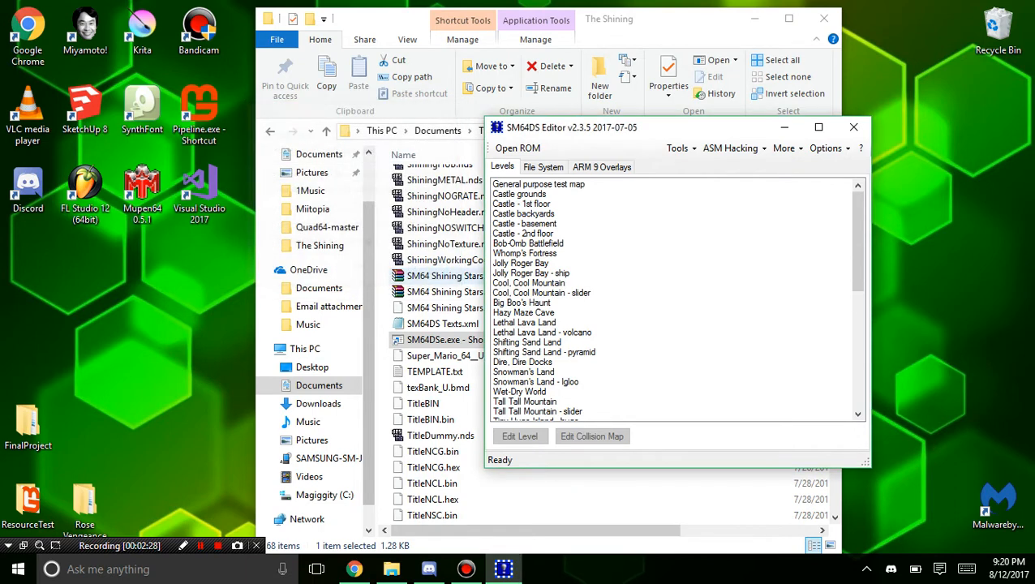
# Look over the Additional Patches window and the remaining extra commands for overlays, hex dumps and object info.
pyautogui.click(785, 147)
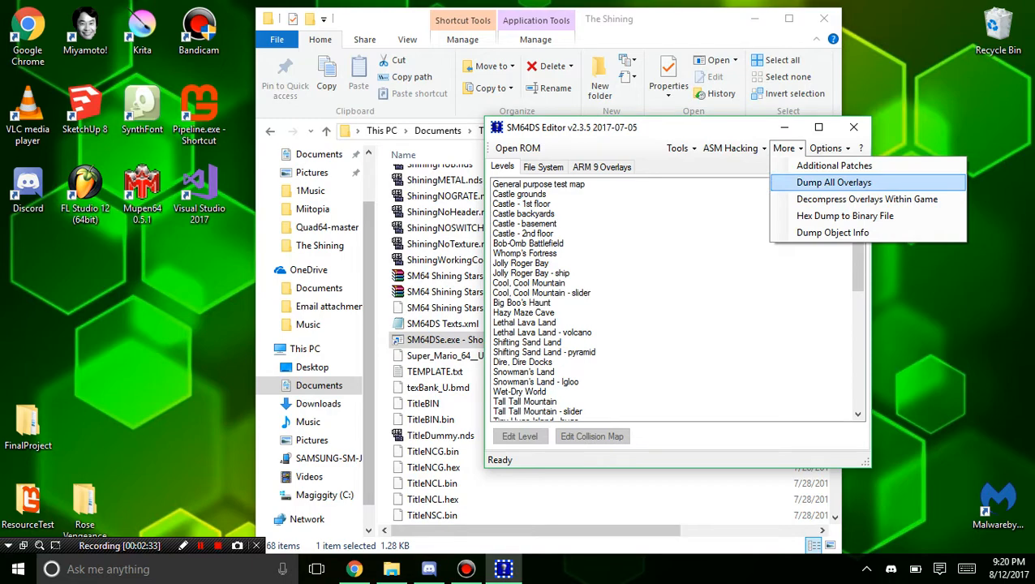
pyautogui.press('Up')
pyautogui.press('Return')
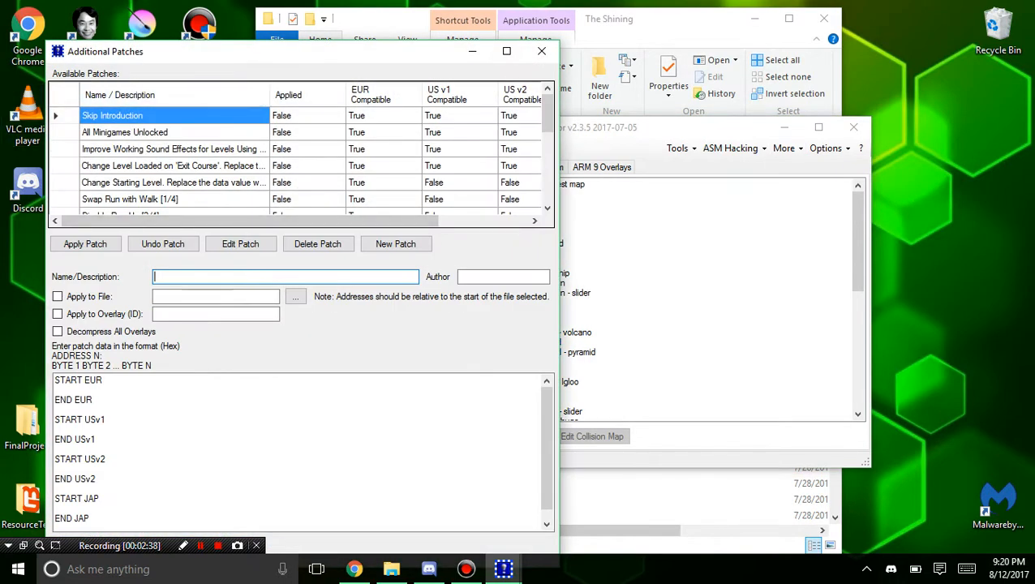
pyautogui.click(542, 51)
pyautogui.click(784, 148)
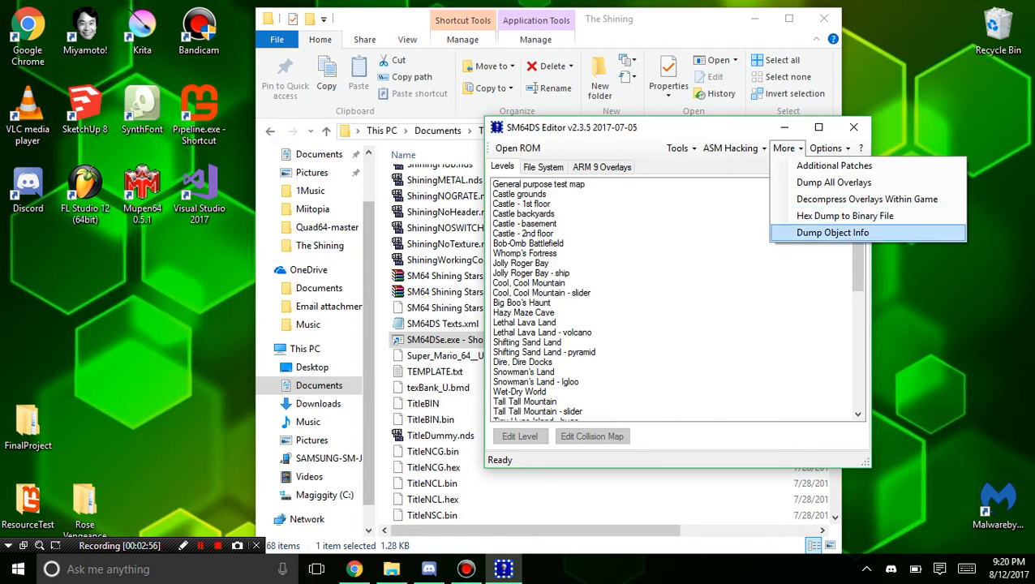
pyautogui.press('Return')
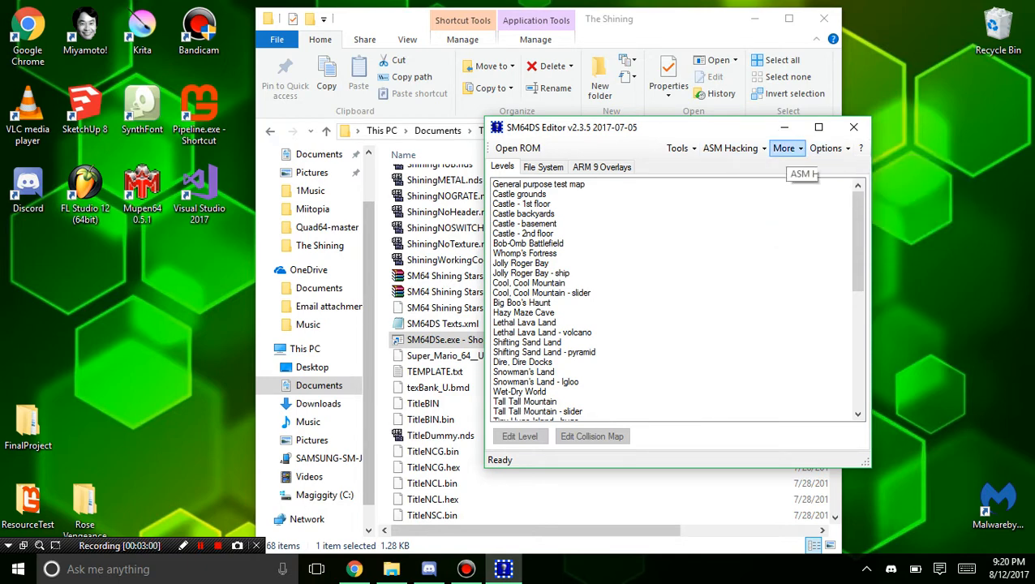
# Examine the ASM Hacking commands for compilation, generation and NSMBe ASM patching suitability without running any.
pyautogui.click(730, 148)
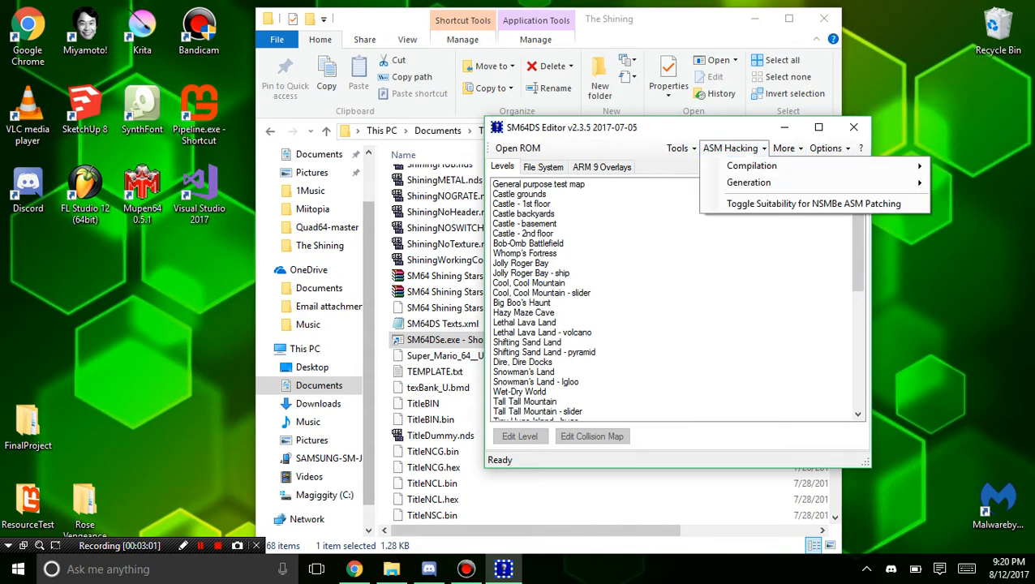
pyautogui.press('Down')
pyautogui.press('Up')
pyautogui.press('Down')
pyautogui.press('Down')
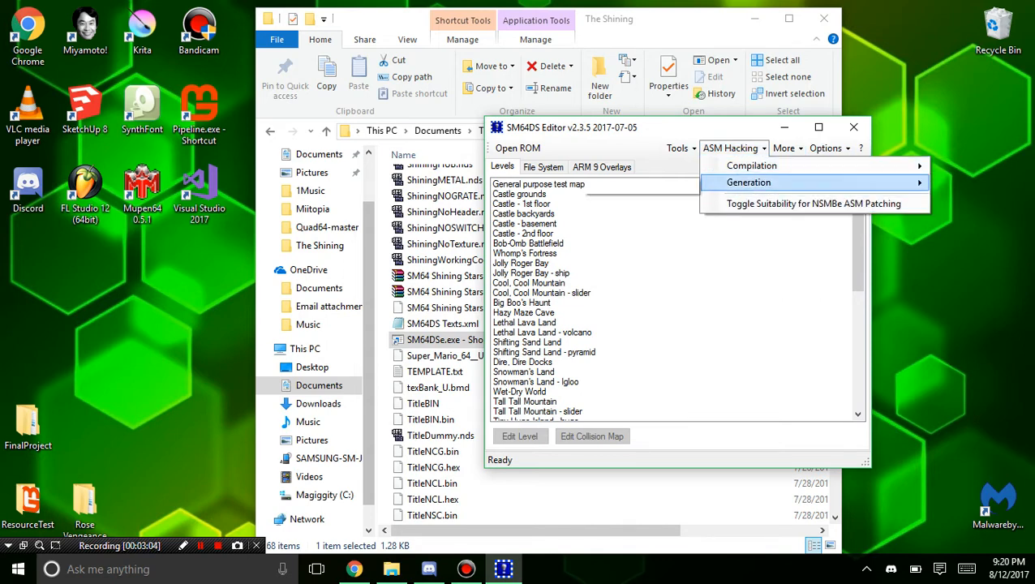
pyautogui.moveTo(749, 183)
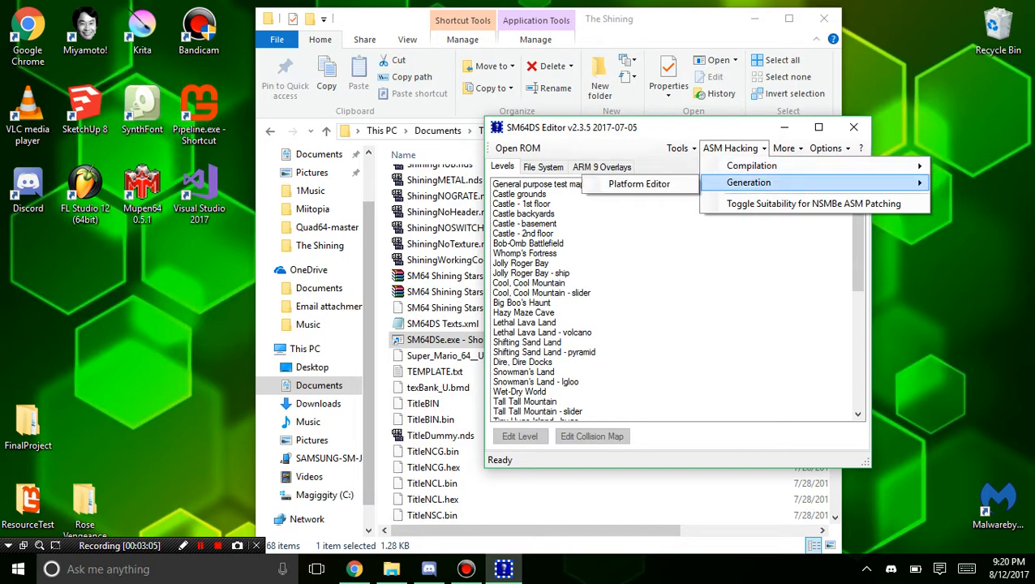
pyautogui.press('Down')
pyautogui.press('Up')
pyautogui.press('Up')
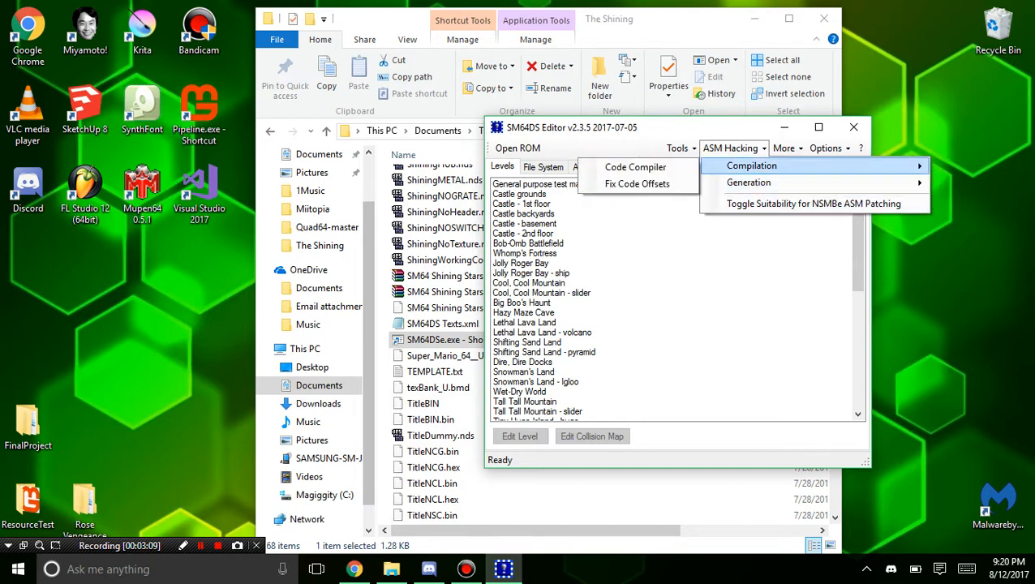
pyautogui.press('Down')
pyautogui.press('Down')
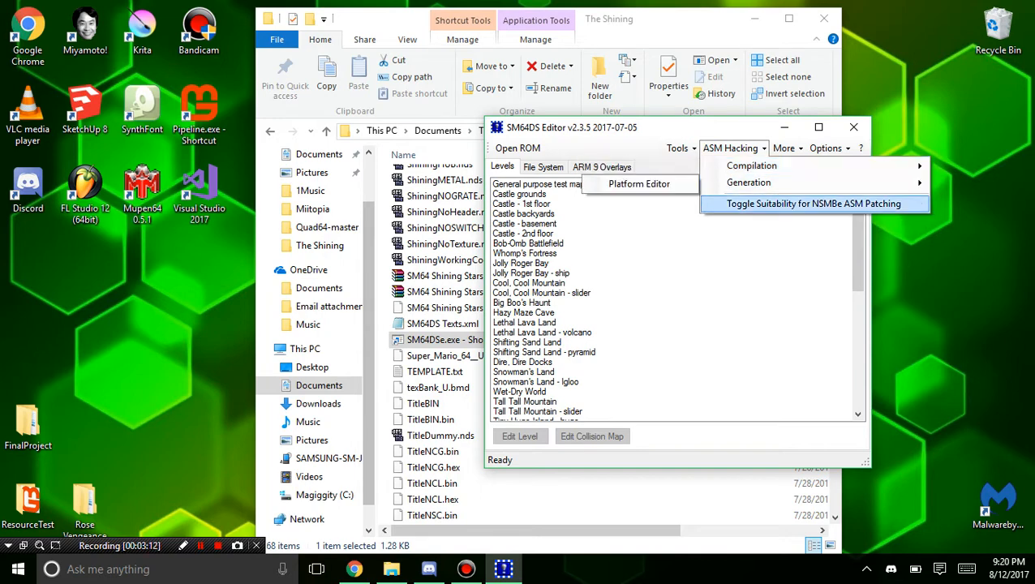
pyautogui.click(732, 148)
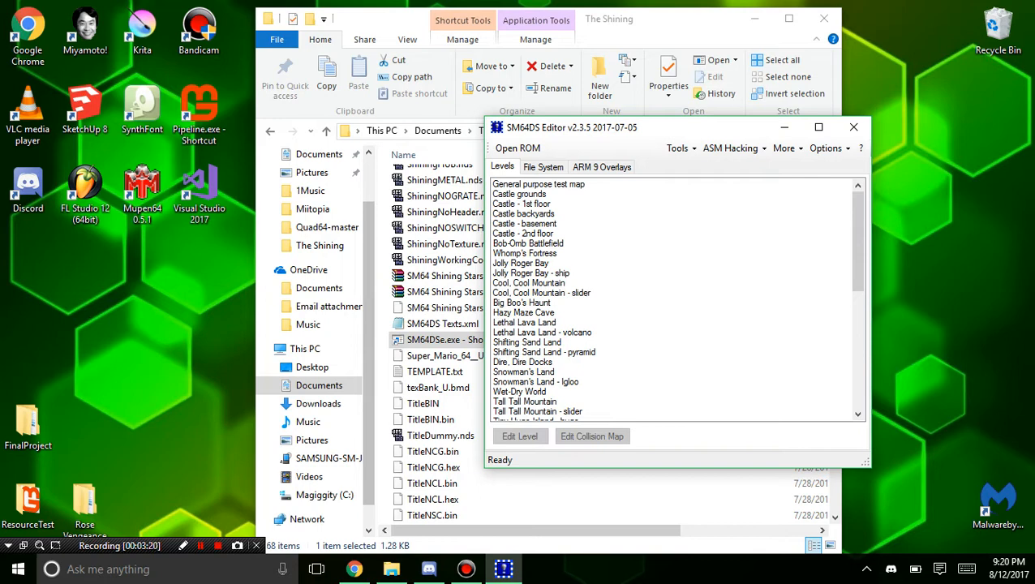
# Examine the ROM's file system and its ARM 9 overlays, selecting Overlay_000.
pyautogui.click(542, 166)
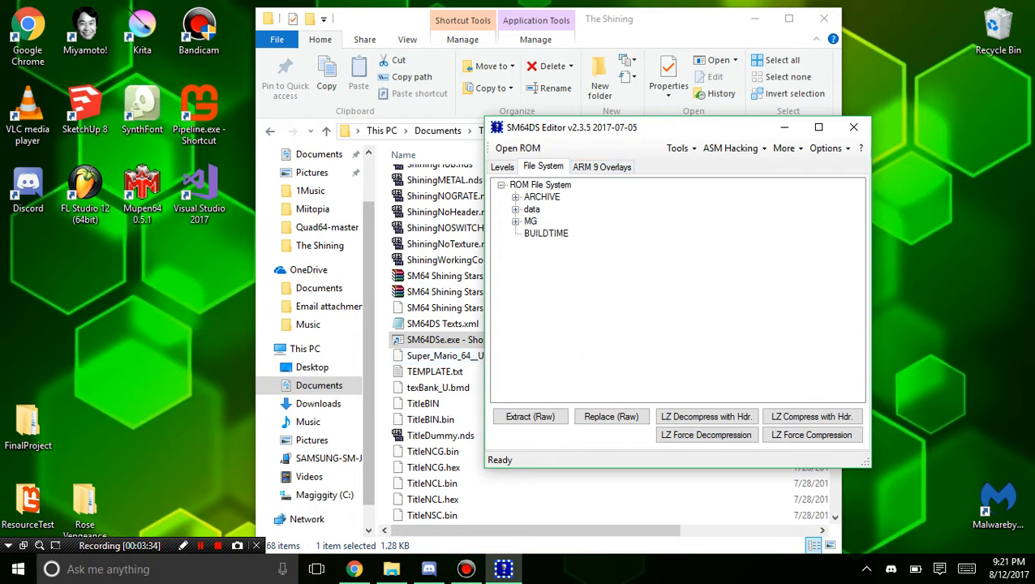
pyautogui.click(602, 167)
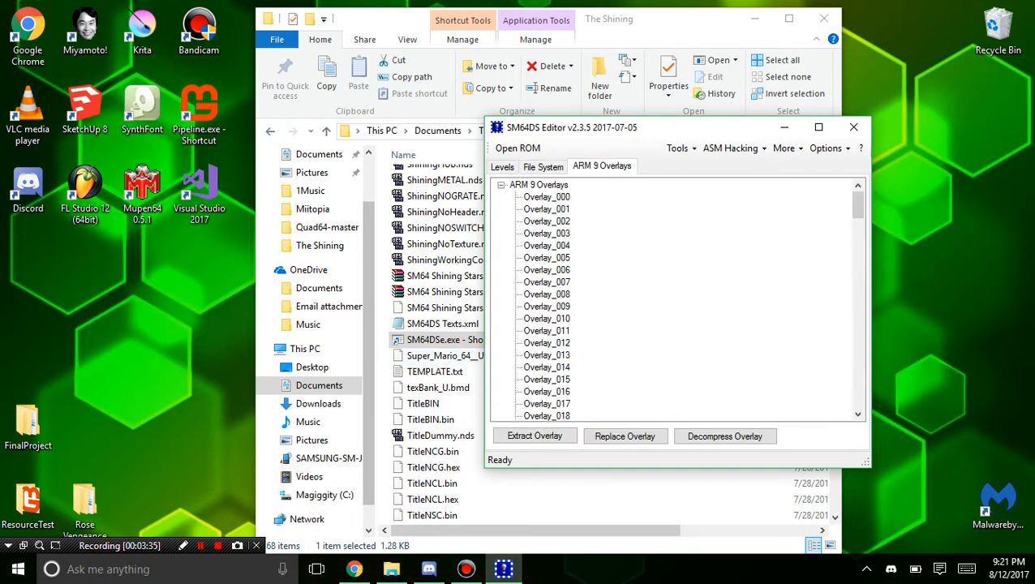
pyautogui.click(546, 245)
pyautogui.click(546, 330)
pyautogui.click(546, 232)
pyautogui.click(546, 196)
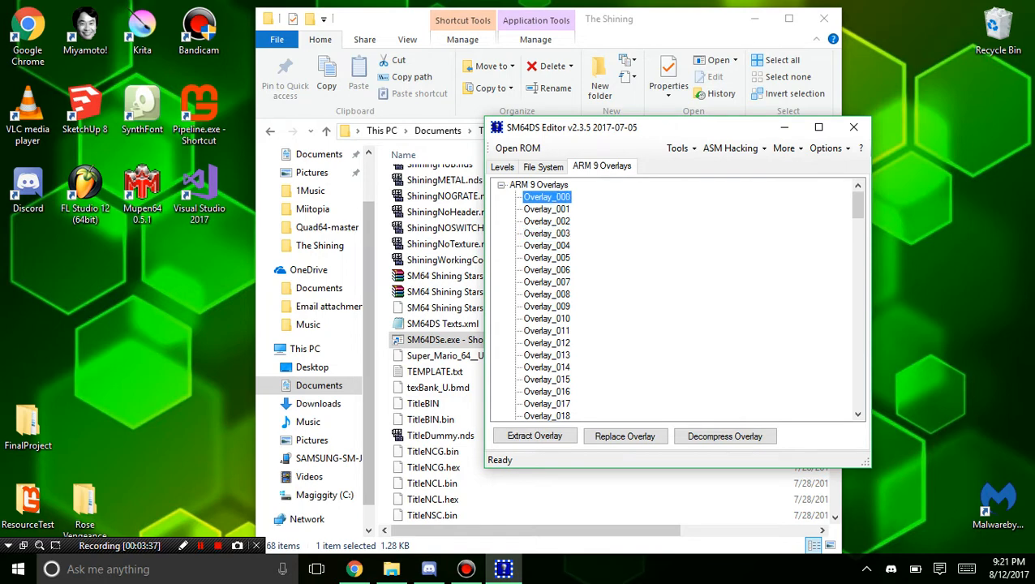
# Look over the ARM 9 overlay tree by collapsing and expanding it, and select Overlay_004.
pyautogui.click(500, 185)
pyautogui.click(501, 185)
pyautogui.click(546, 196)
pyautogui.click(547, 245)
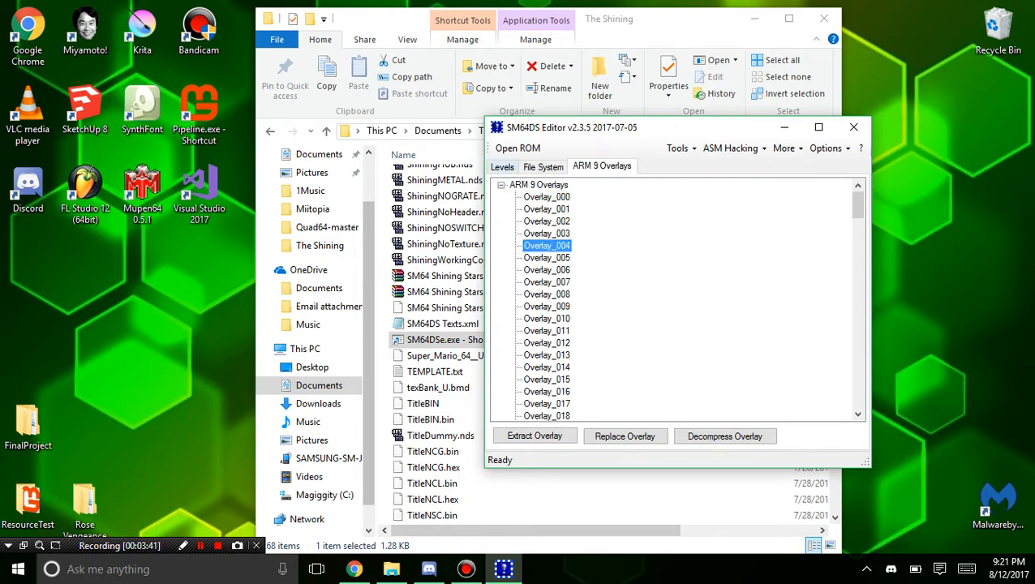
# Open the Bob-Omb Battlefield level in the level editor and maximise the editor window.
pyautogui.click(503, 167)
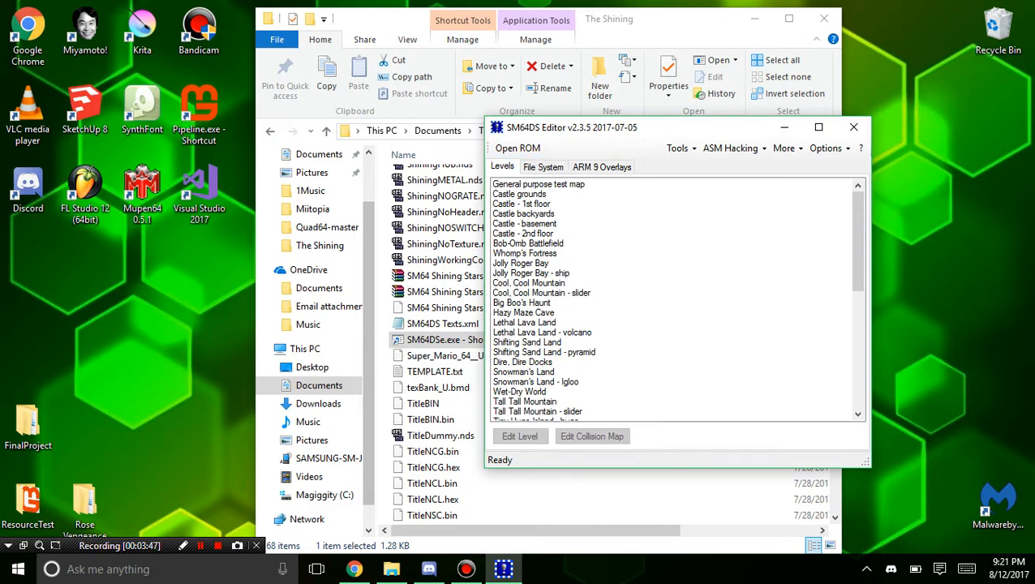
pyautogui.click(528, 243)
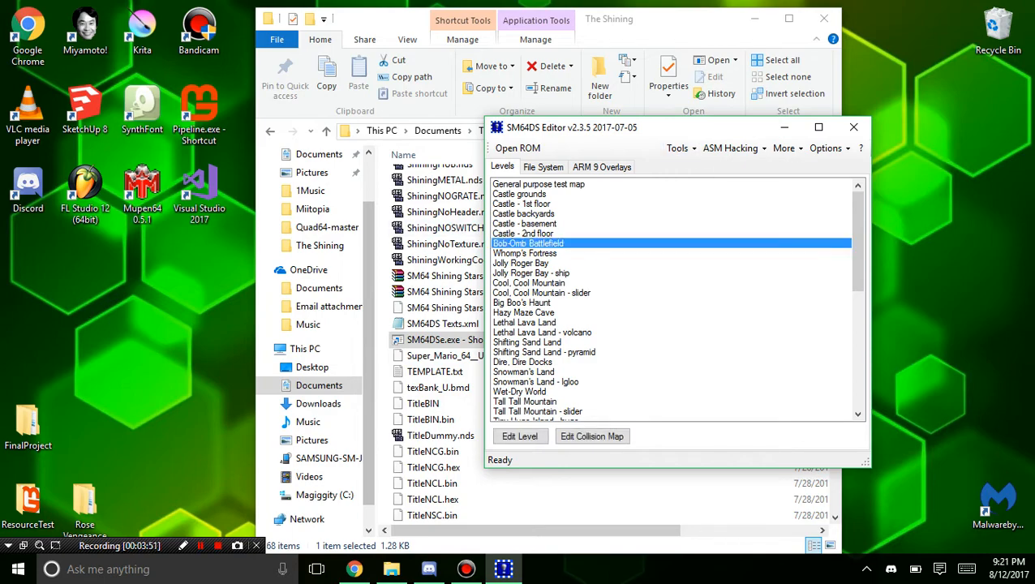
pyautogui.click(520, 436)
pyautogui.moveTo(414, 71); pyautogui.dragTo(442, 0)
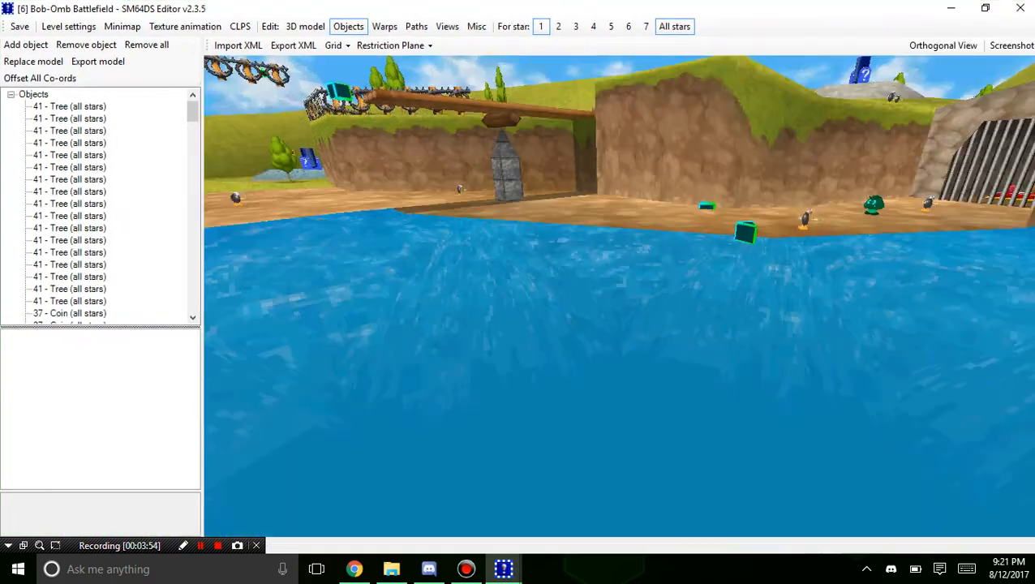
# Survey the Bob-Omb Battlefield level from above and check the 3D model editing mode before returning to object editing.
pyautogui.scroll(-2, 913, 217)
pyautogui.scroll(-3, 568, 357)
pyautogui.moveTo(629, 134); pyautogui.dragTo(609, 267)
pyautogui.scroll(-2, 608, 267)
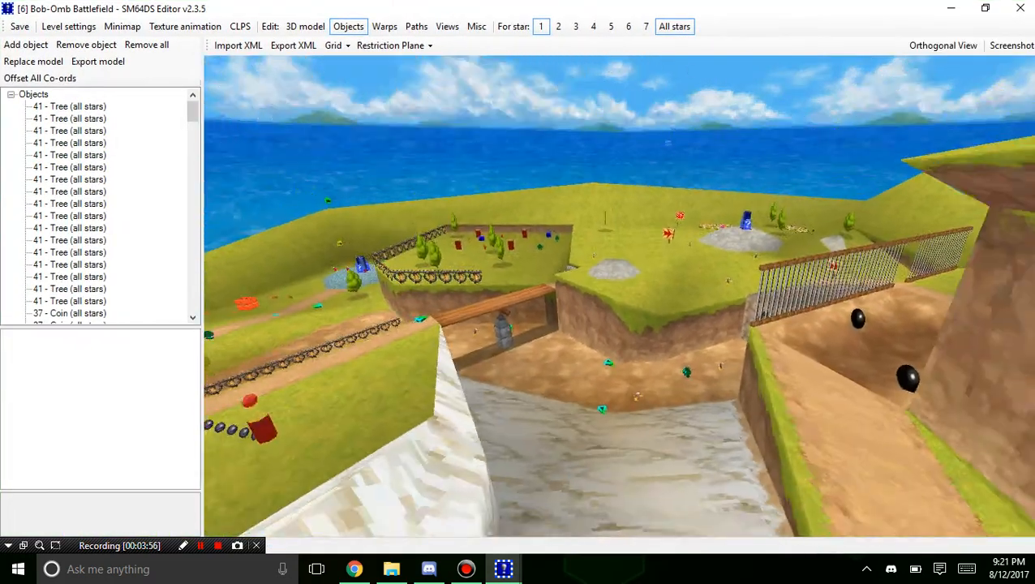
pyautogui.click(305, 26)
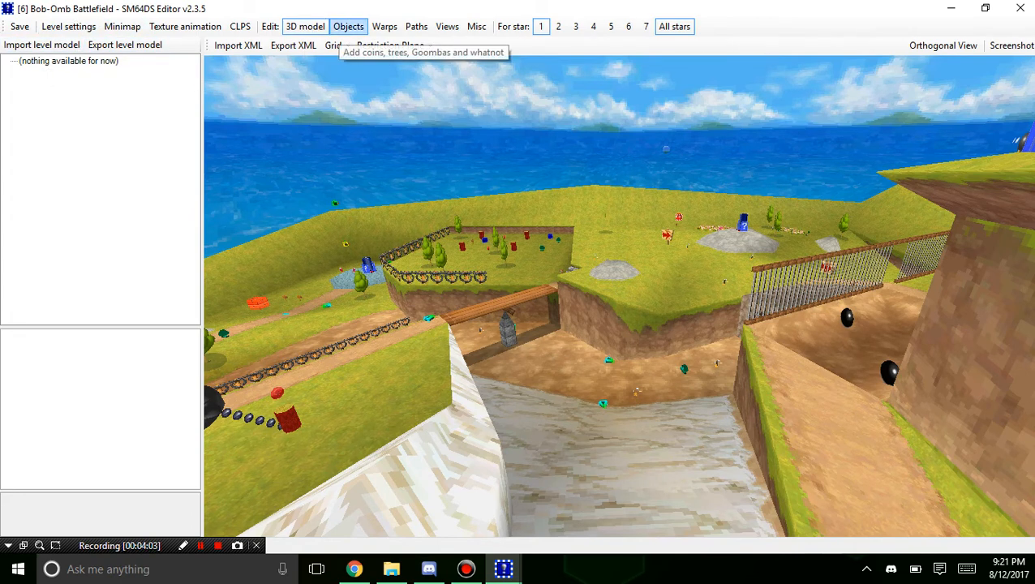
pyautogui.click(349, 26)
# Return to the main editor window and open the Model and Collision Map Importer, maximised.
pyautogui.moveTo(503, 569)
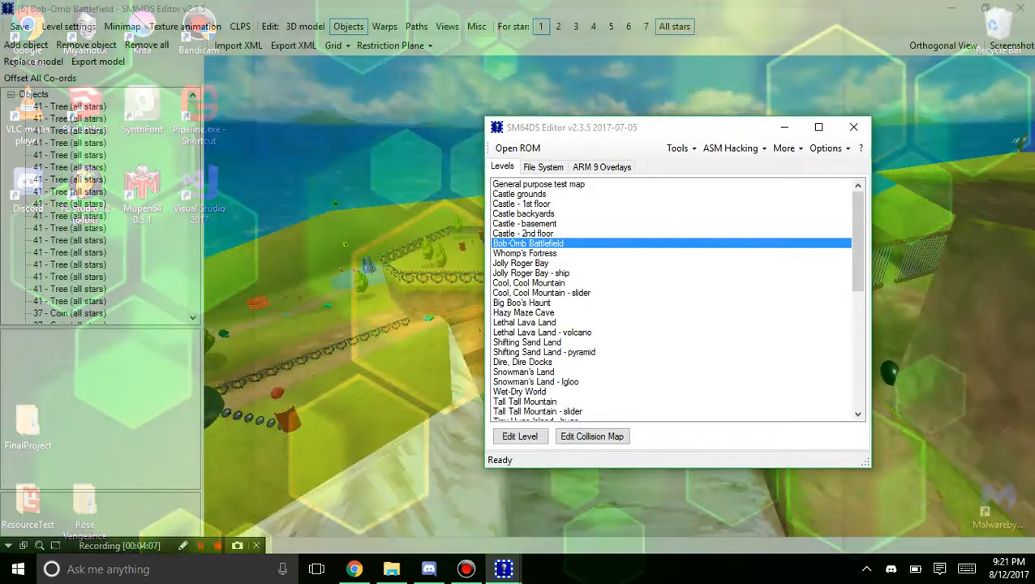
pyautogui.click(420, 495)
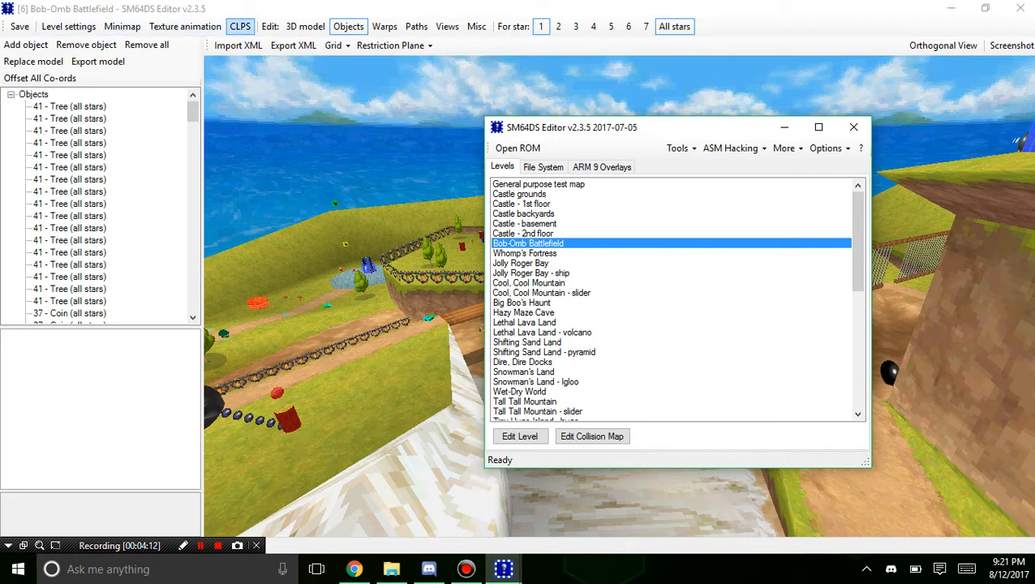
pyautogui.click(679, 148)
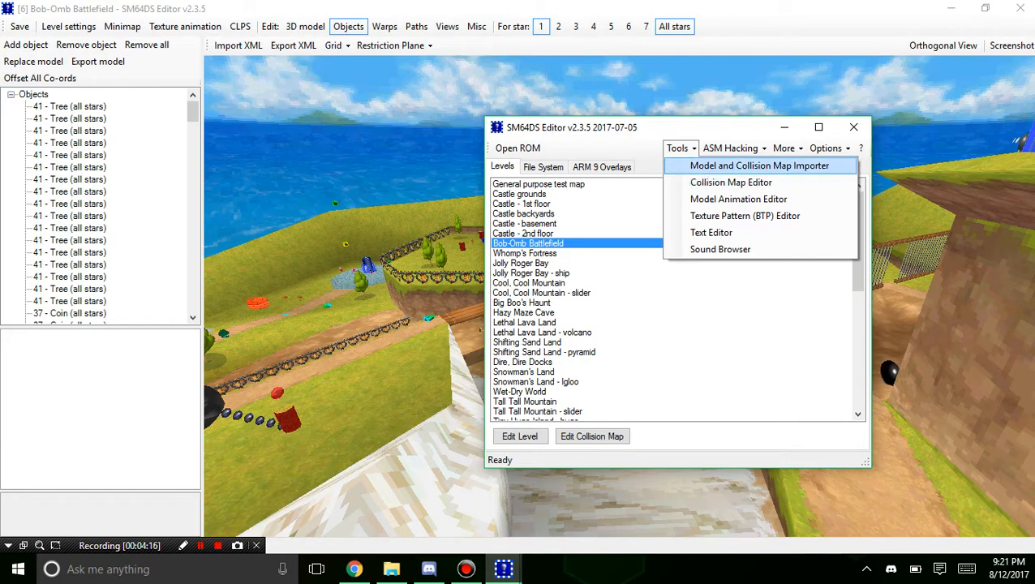
pyautogui.click(715, 166)
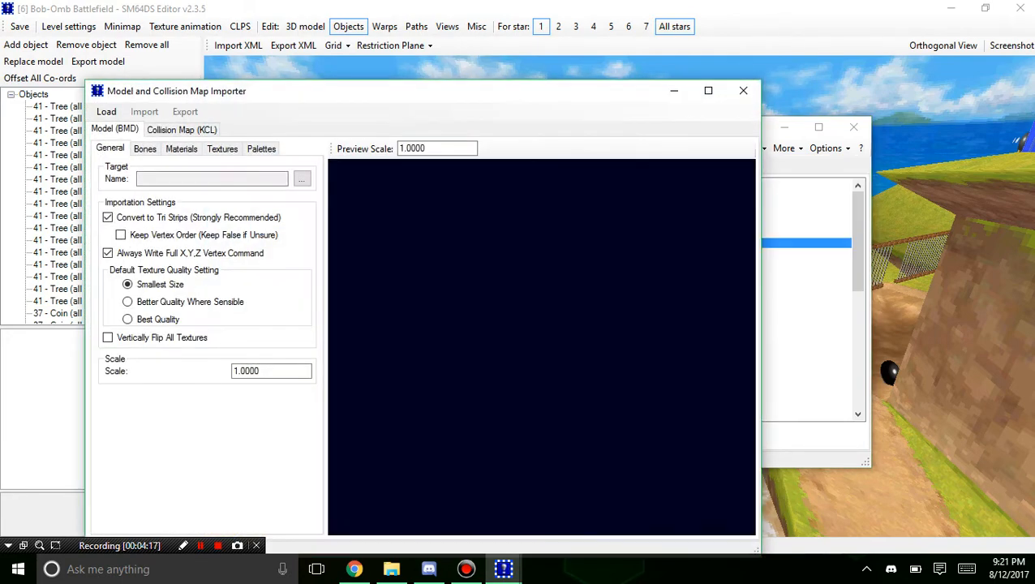
pyautogui.moveTo(485, 130); pyautogui.dragTo(485, 2)
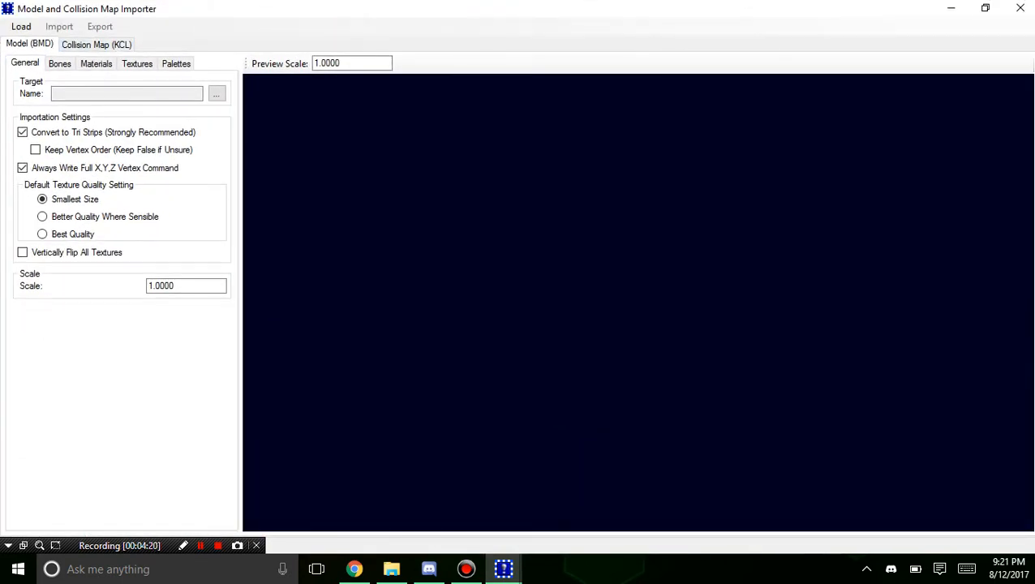
# Load the internal model vr02.bmd from the ROM's data/vrbox folder into the importer.
pyautogui.click(21, 26)
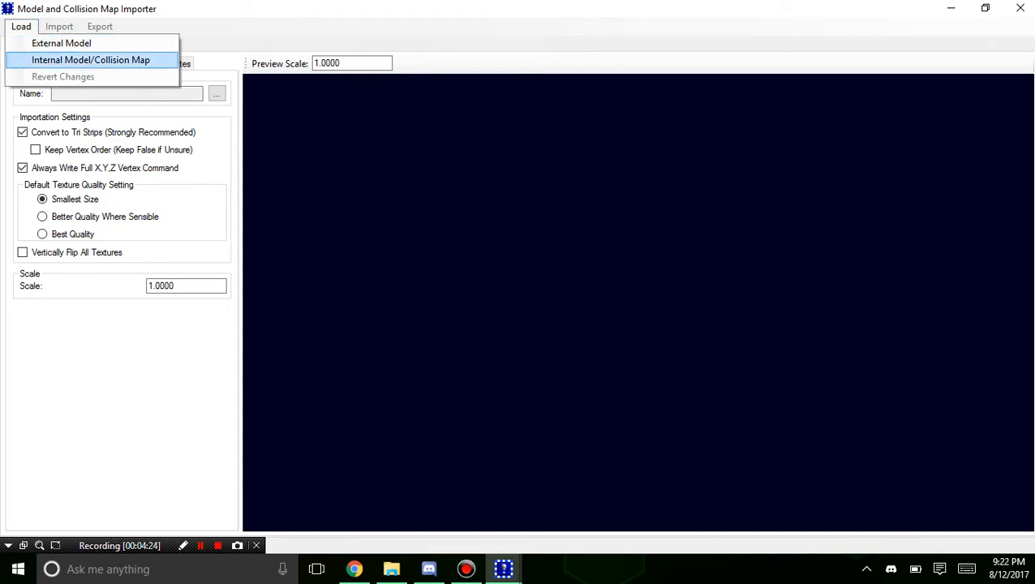
pyautogui.click(90, 60)
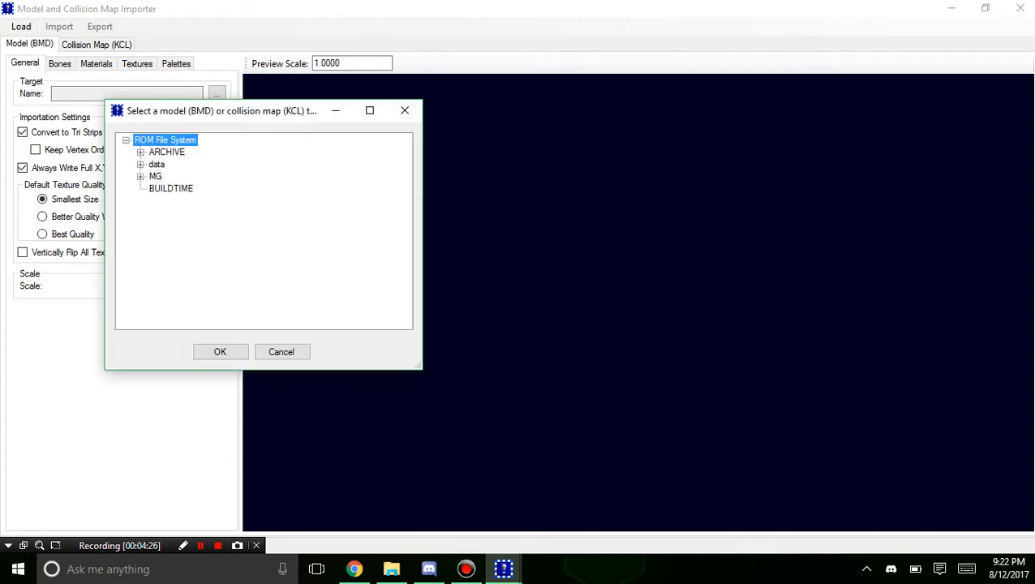
pyautogui.click(140, 164)
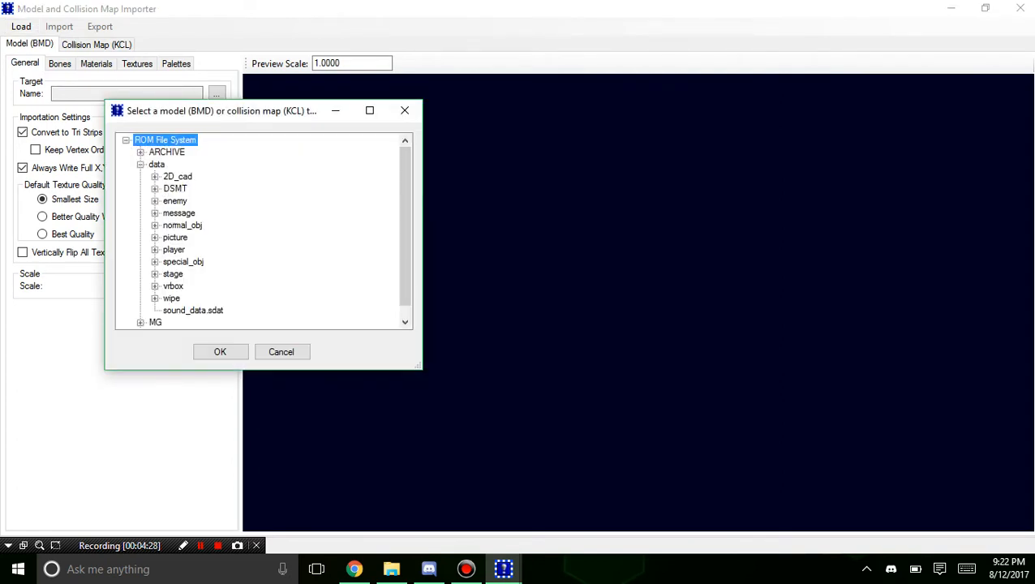
pyautogui.click(155, 286)
pyautogui.click(194, 225)
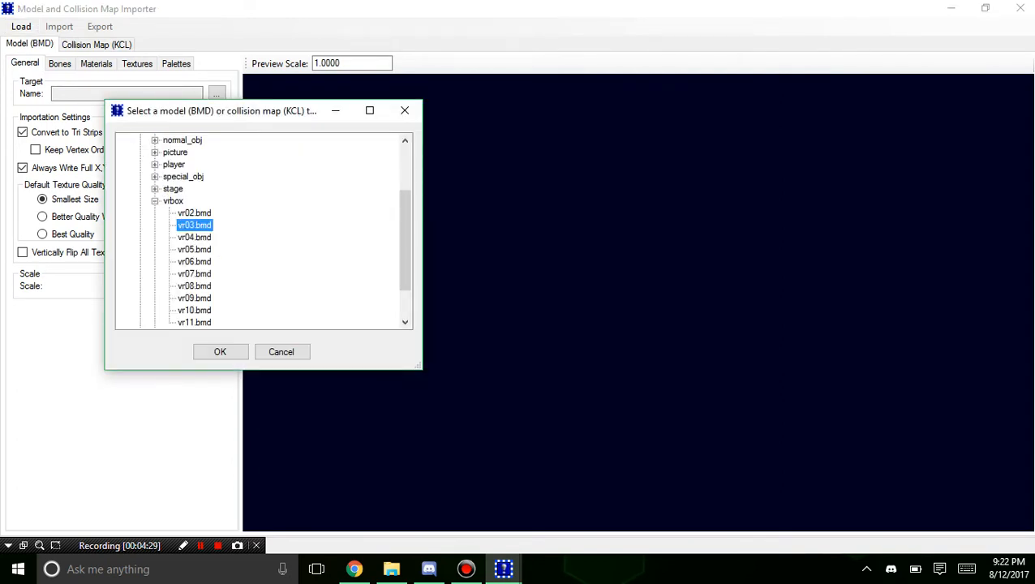
pyautogui.click(194, 213)
pyautogui.click(220, 351)
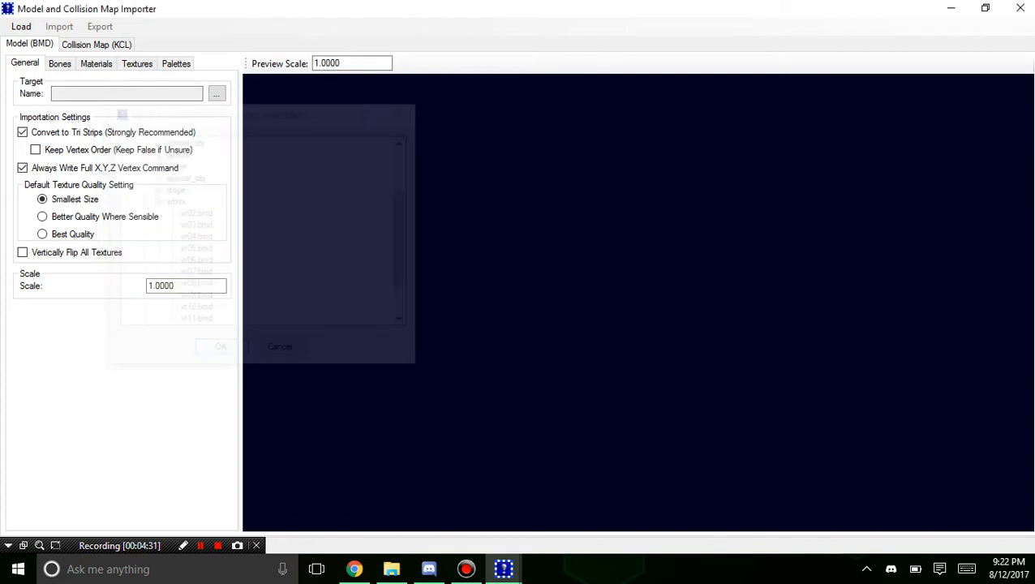
# Examine the loaded vr02.bmd model in the preview from several angles and distances.
pyautogui.scroll(-10, 639, 302)
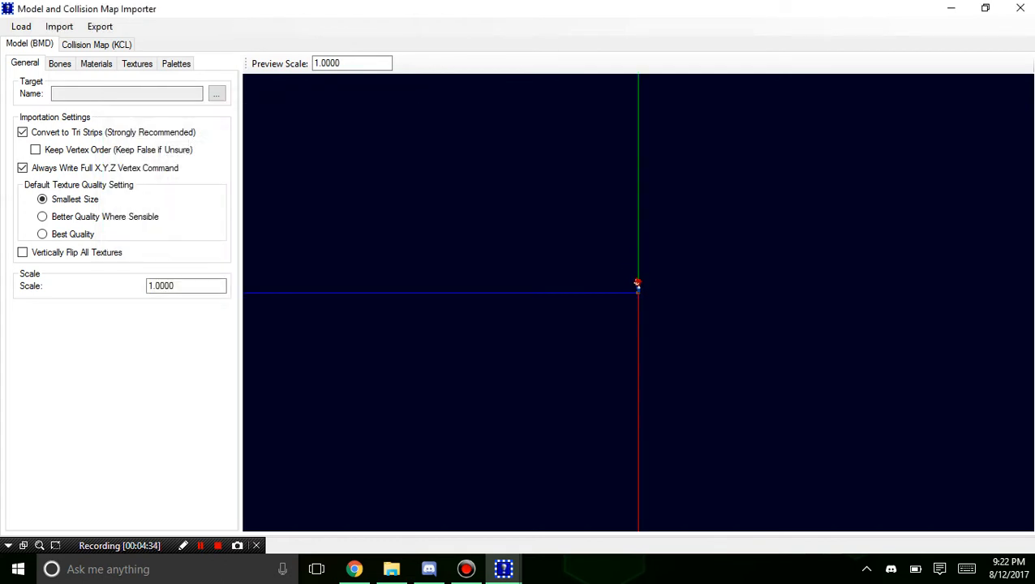
pyautogui.moveTo(638, 293); pyautogui.dragTo(724, 220, button='right')
pyautogui.moveTo(725, 220); pyautogui.dragTo(624, 250)
pyautogui.scroll(6, 624, 244)
pyautogui.moveTo(601, 158); pyautogui.dragTo(475, 207)
pyautogui.scroll(-6, 638, 301)
pyautogui.moveTo(586, 279); pyautogui.dragTo(655, 395, button='right')
pyautogui.moveTo(655, 395); pyautogui.dragTo(471, 507)
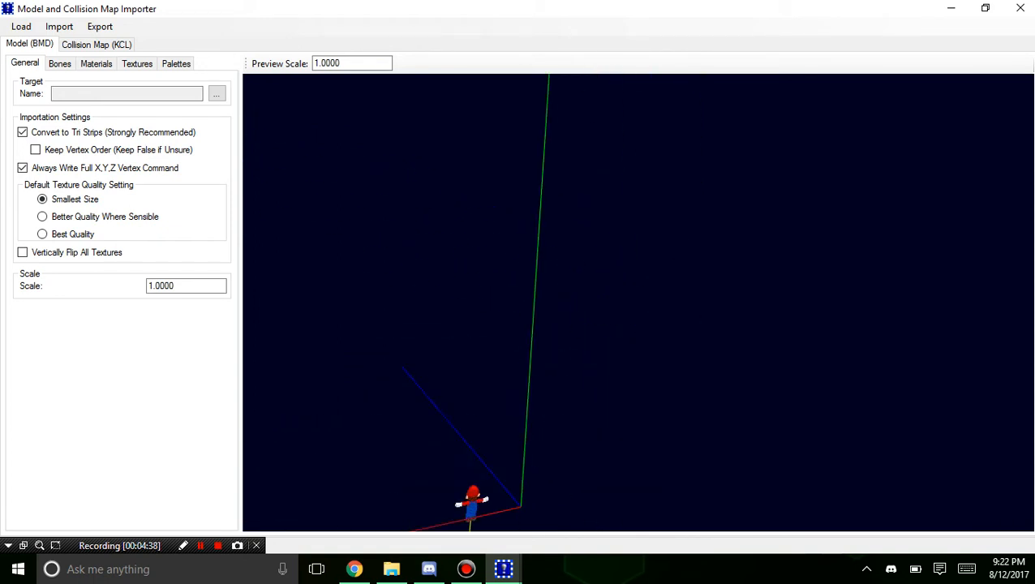
pyautogui.moveTo(472, 506); pyautogui.dragTo(475, 422, button='right')
pyautogui.moveTo(474, 422); pyautogui.dragTo(701, 342)
pyautogui.scroll(-2, 639, 302)
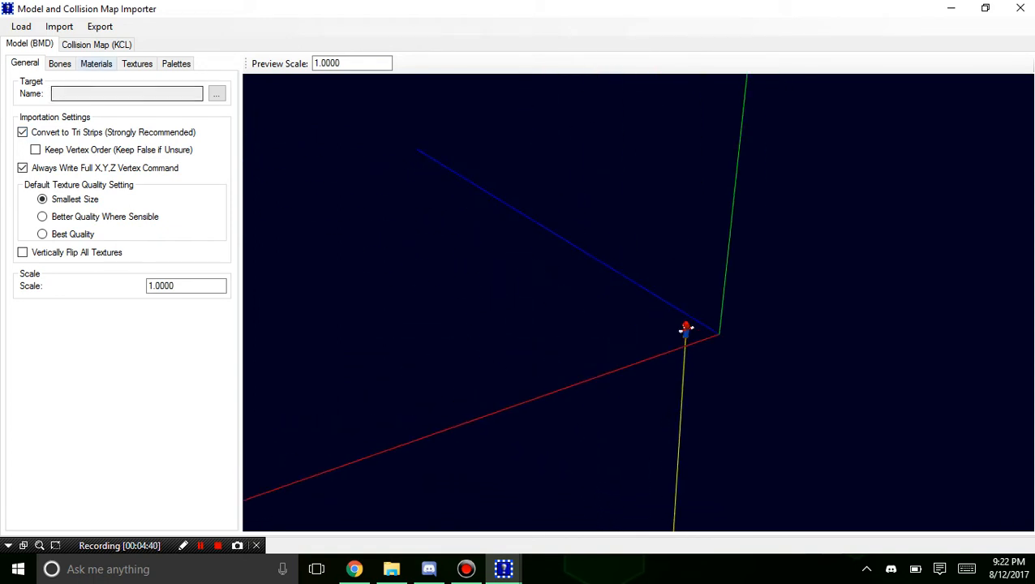
# Examine the lambert3 material settings and the model's sun_line, vr_02 and sun textures.
pyautogui.click(96, 63)
pyautogui.click(31, 93)
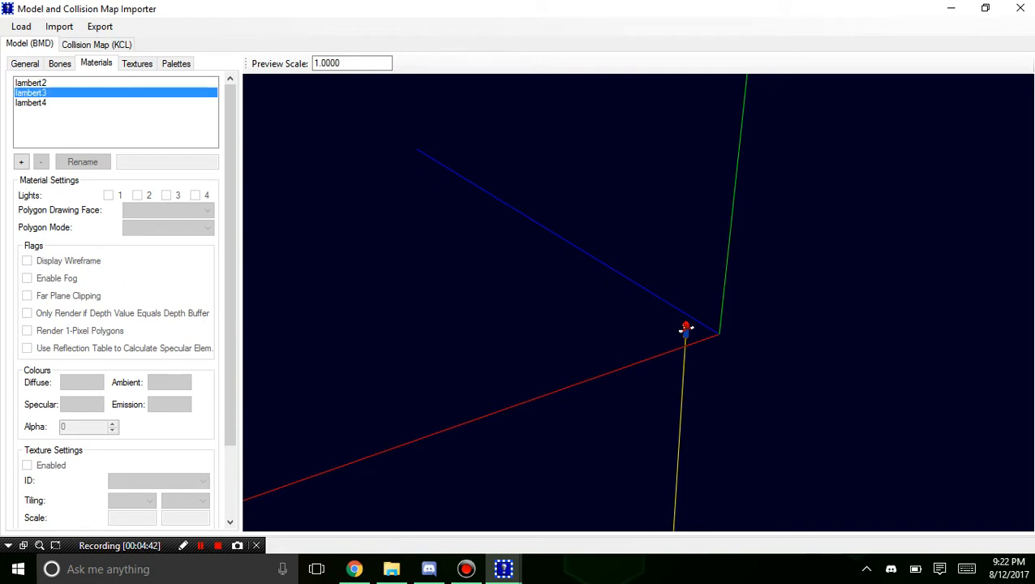
pyautogui.scroll(-3, 113, 325)
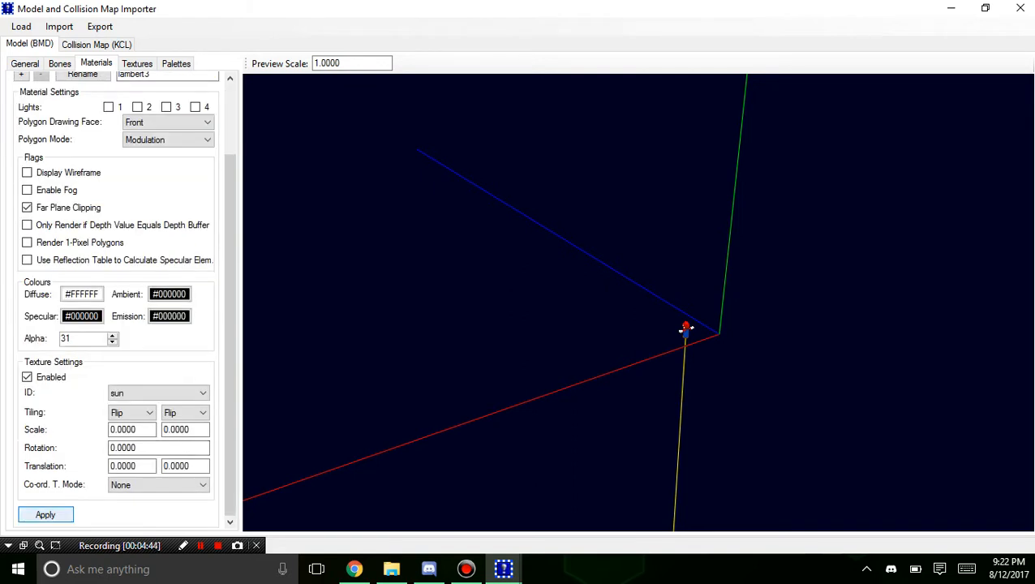
pyautogui.scroll(3, 114, 324)
pyautogui.click(136, 64)
pyautogui.click(30, 92)
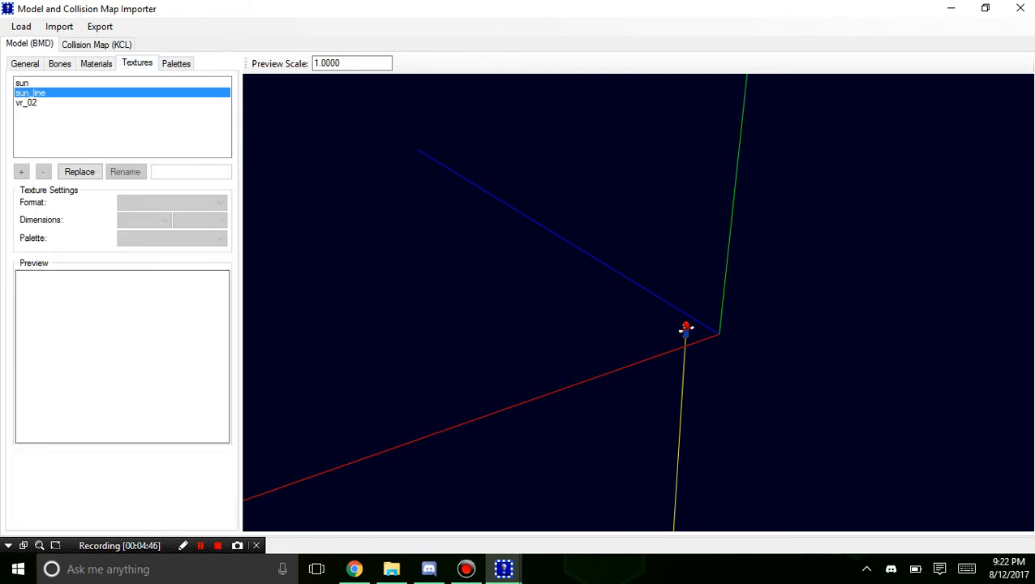
pyautogui.click(25, 102)
pyautogui.click(22, 83)
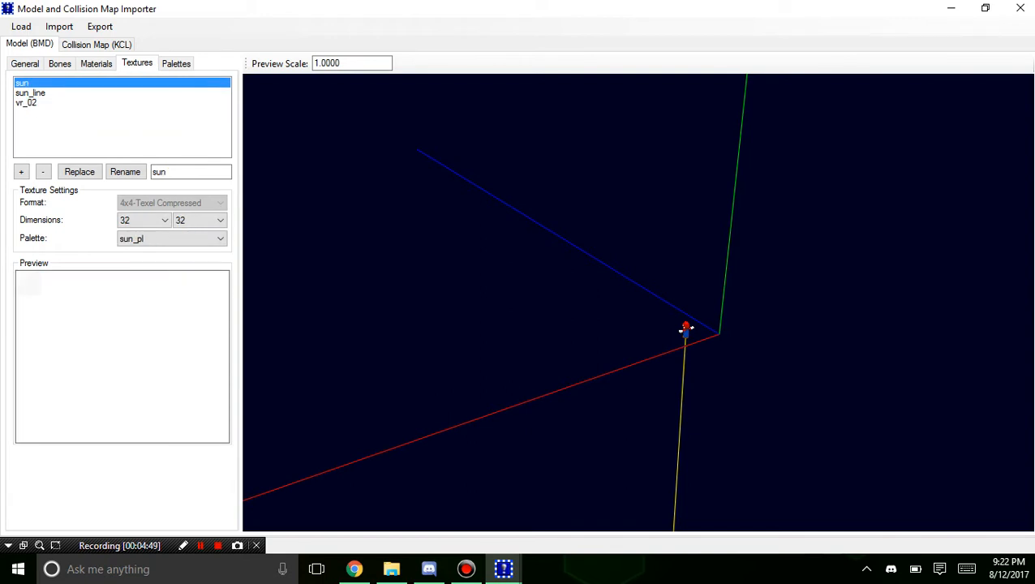
# View the model preview from another side, return to the general import settings and close the importer.
pyautogui.moveTo(639, 303); pyautogui.dragTo(538, 303, button='right')
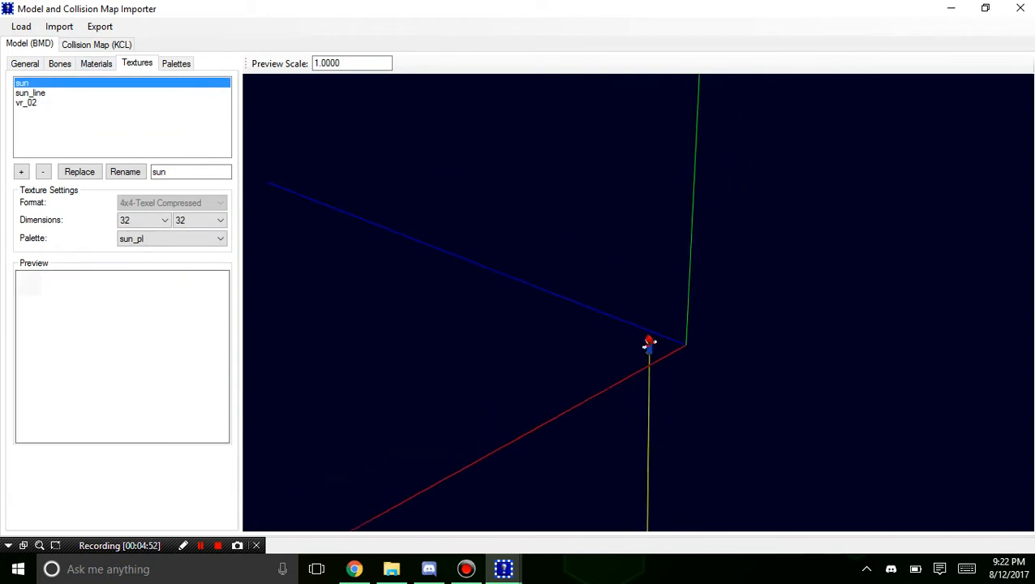
pyautogui.scroll(5, 638, 302)
pyautogui.moveTo(638, 302); pyautogui.dragTo(292, 365, button='right')
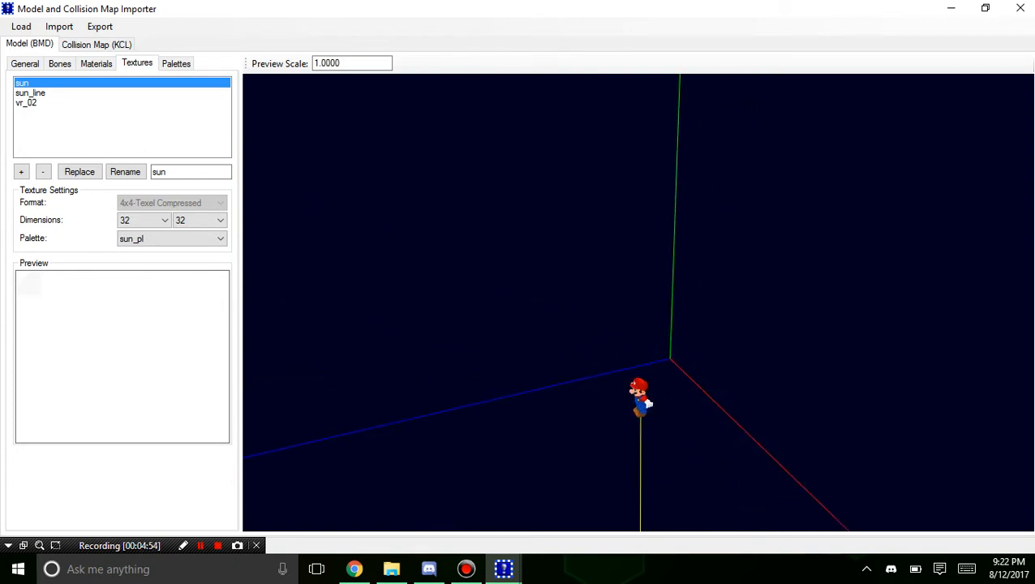
pyautogui.click(24, 63)
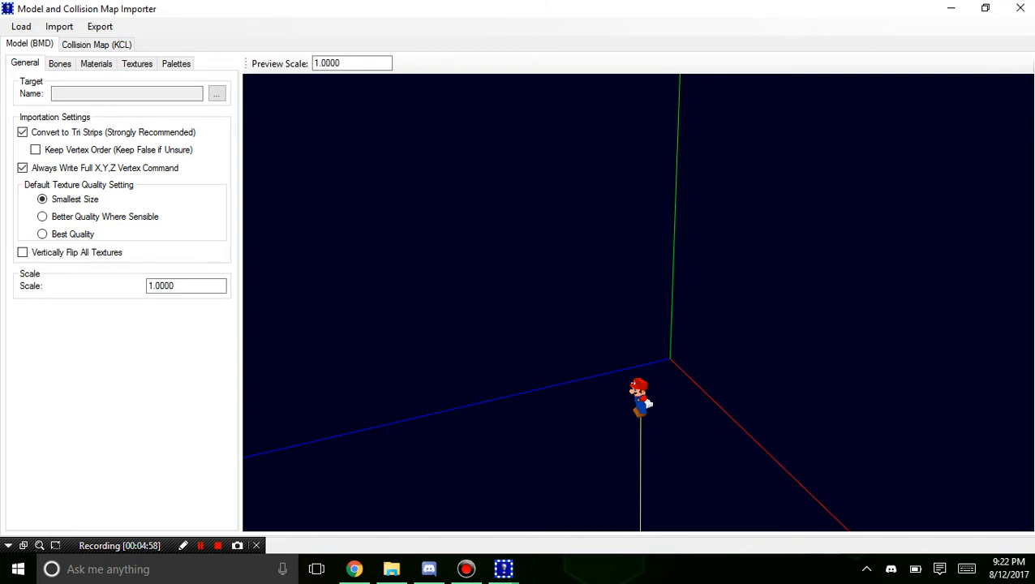
pyautogui.click(1020, 9)
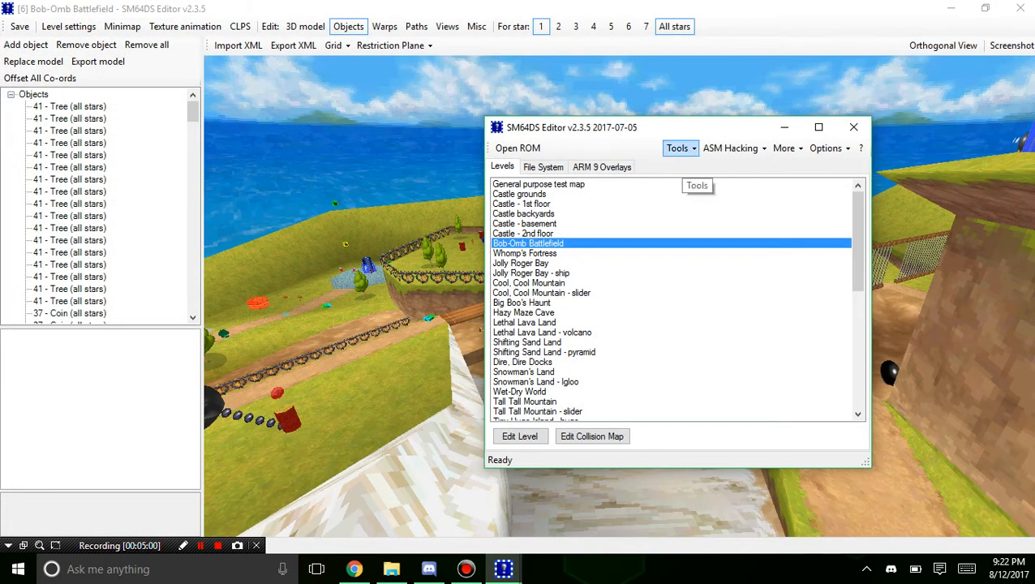
# Try to open the Text Editor for the ROM, and let the application continue running.
pyautogui.click(679, 148)
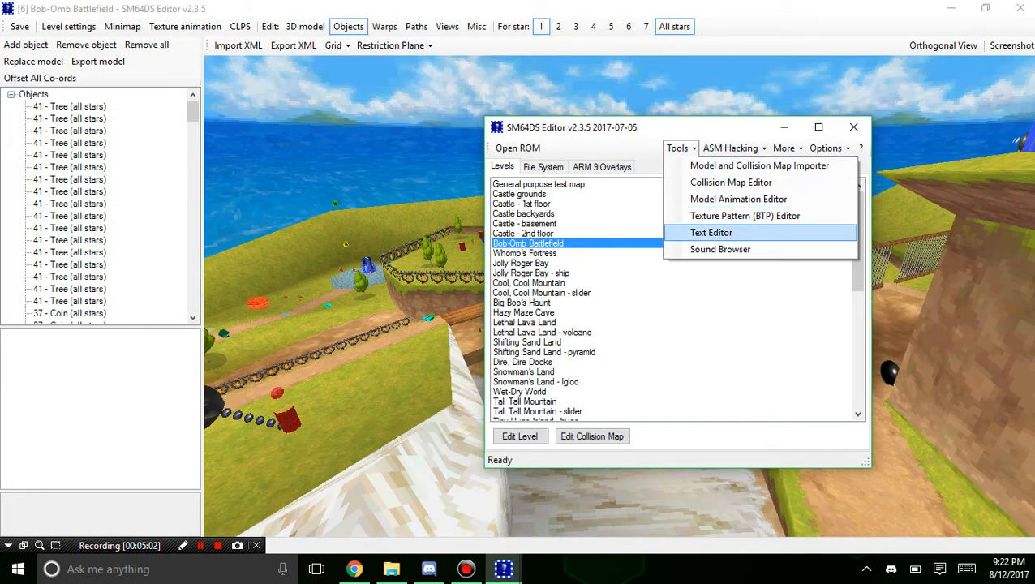
pyautogui.click(710, 232)
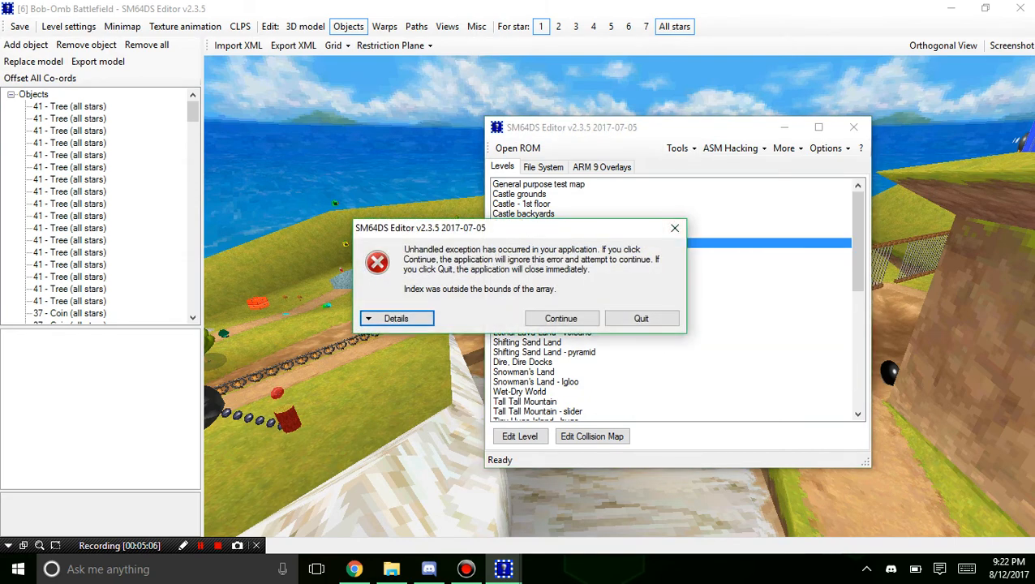
pyautogui.click(560, 318)
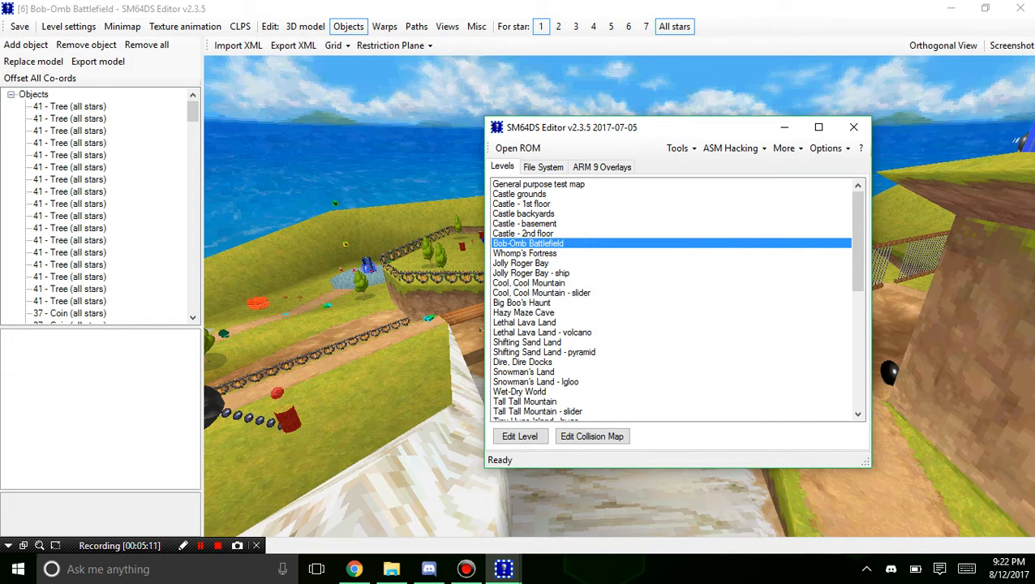
# Open the Text Editor, load the ROM's English text and look through the list of entries.
pyautogui.click(677, 147)
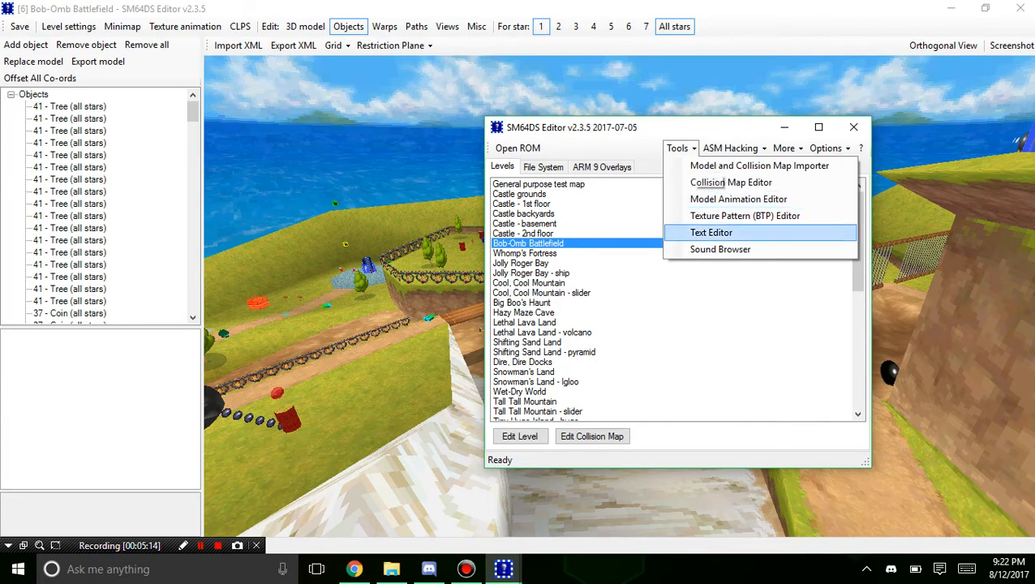
pyautogui.click(763, 228)
pyautogui.click(515, 151)
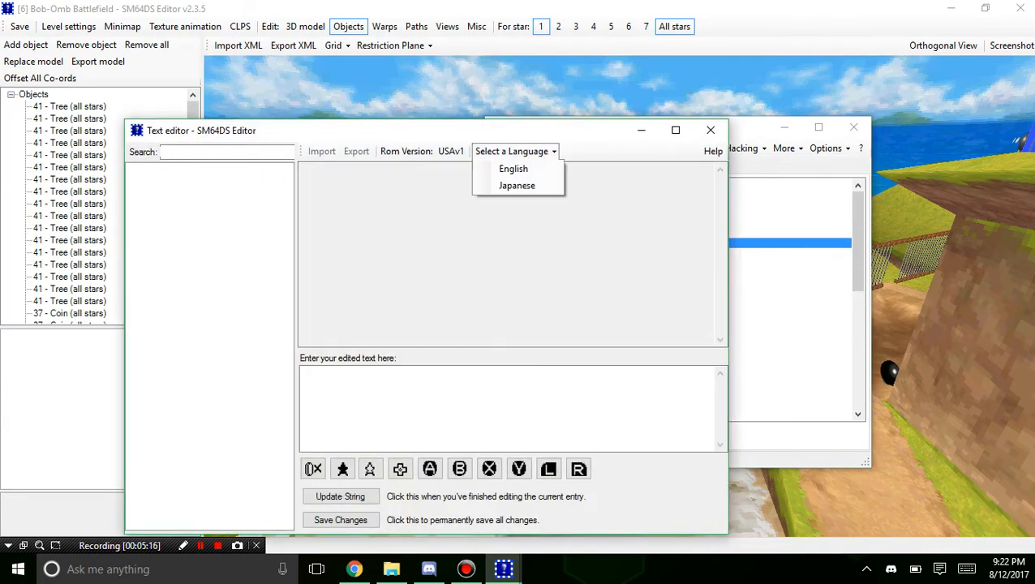
pyautogui.click(514, 168)
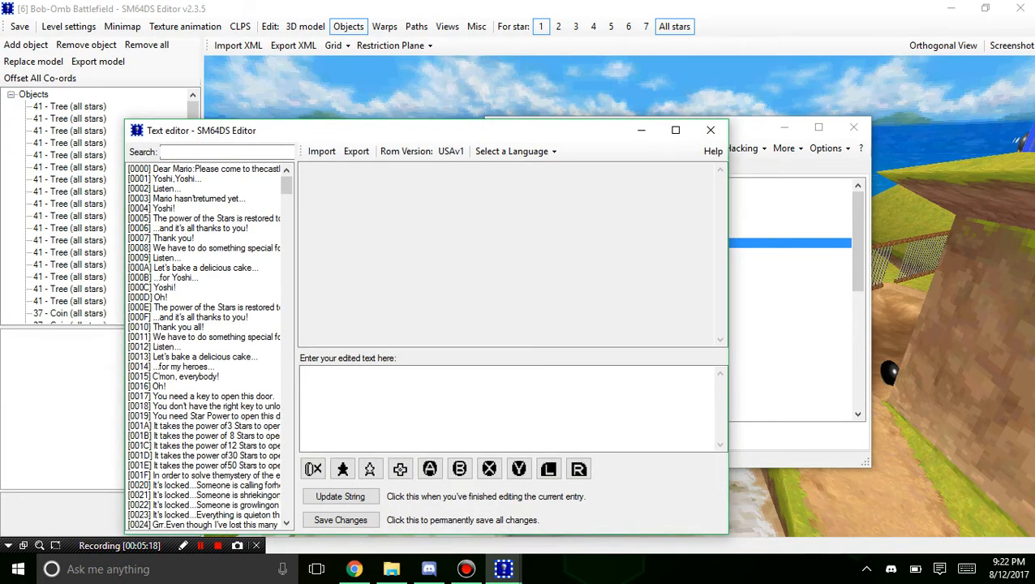
pyautogui.scroll(-9, 205, 346)
pyautogui.moveTo(286, 198)
pyautogui.mouseDown()
pyautogui.moveTo(285, 382)
pyautogui.moveTo(286, 185)
pyautogui.mouseUp()
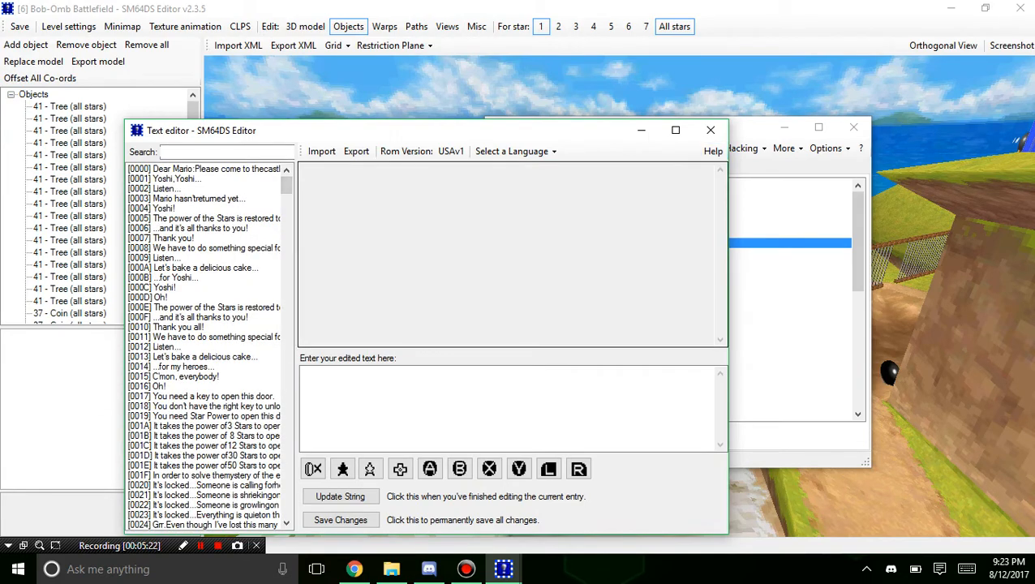
pyautogui.moveTo(486, 129); pyautogui.dragTo(477, 68)
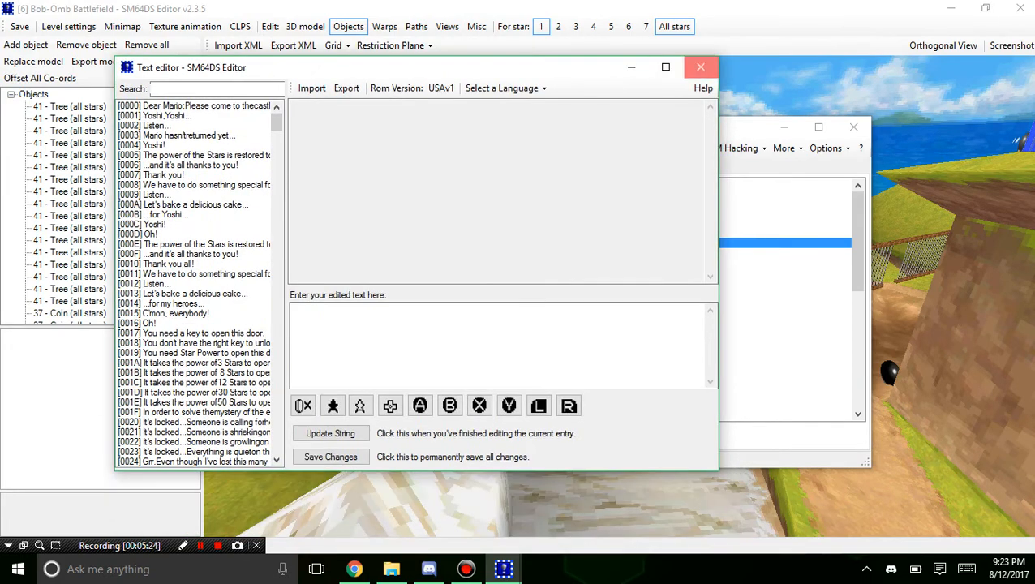
# Leave the Text Editor, view vr03.bmd from data/vrbox in the Texture Pattern (BTP) Editor and close that editor.
pyautogui.click(700, 67)
pyautogui.click(678, 148)
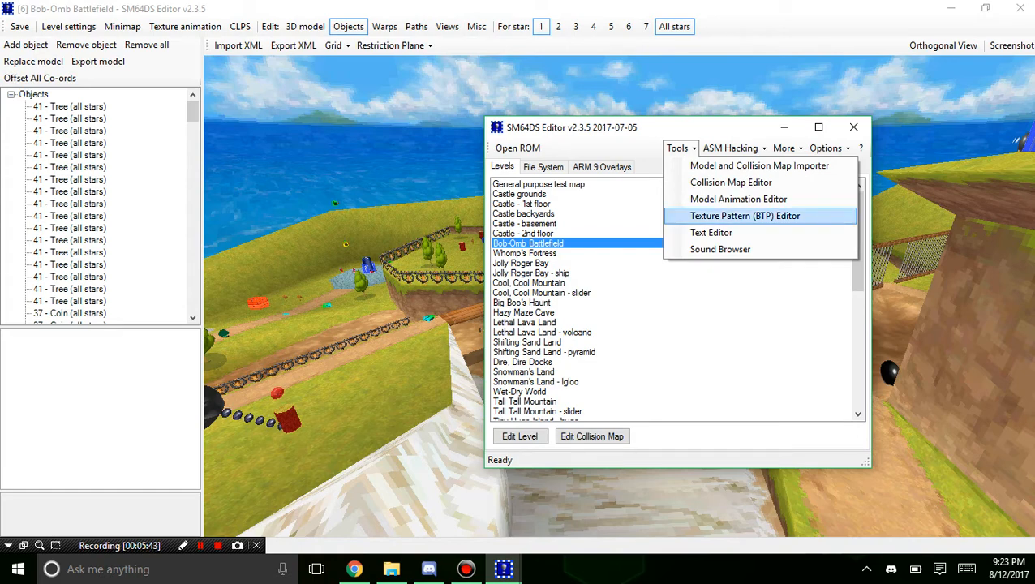
pyautogui.click(745, 216)
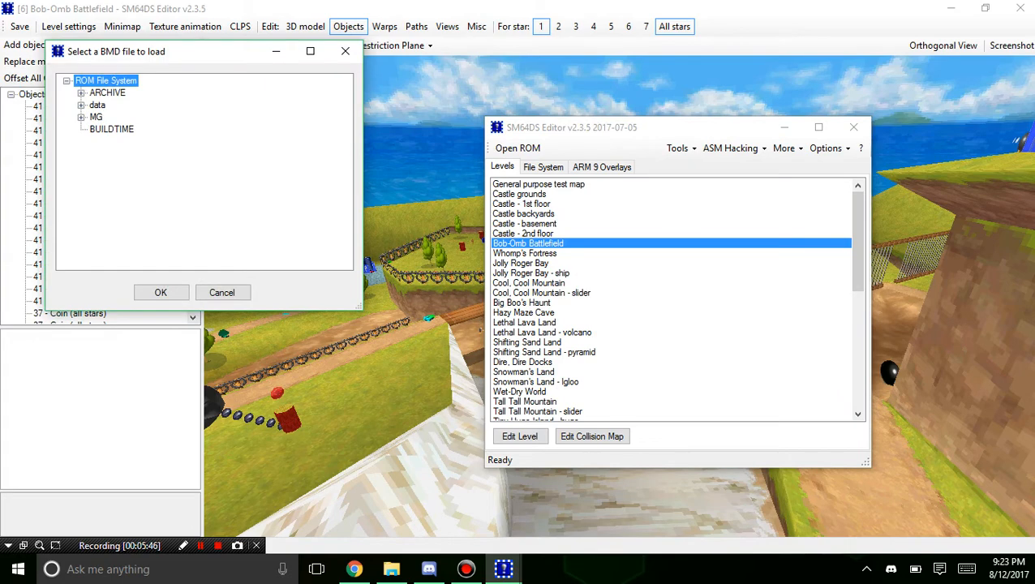
pyautogui.click(81, 105)
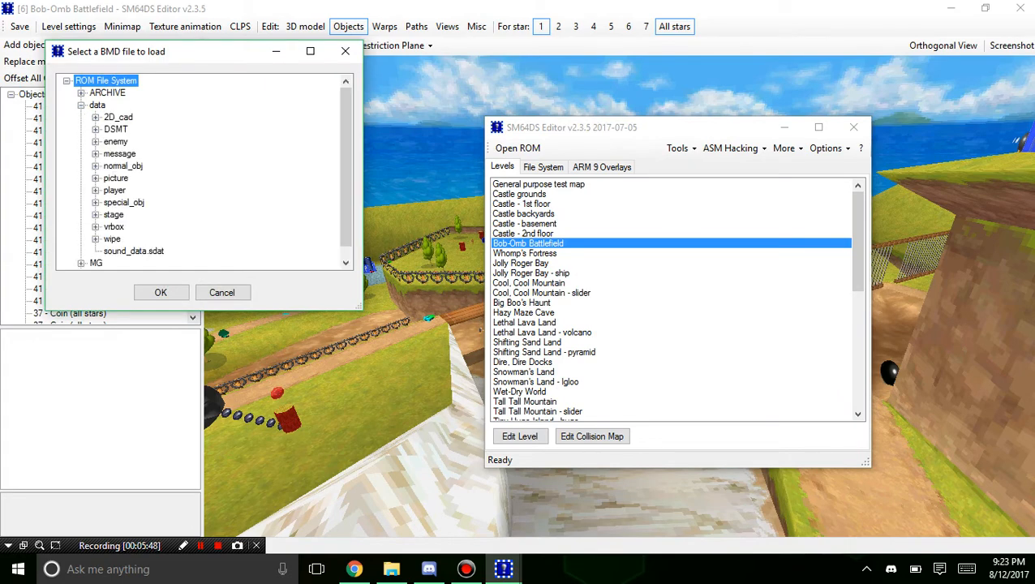
pyautogui.click(95, 227)
pyautogui.scroll(-2, 198, 172)
pyautogui.click(135, 106)
pyautogui.click(135, 118)
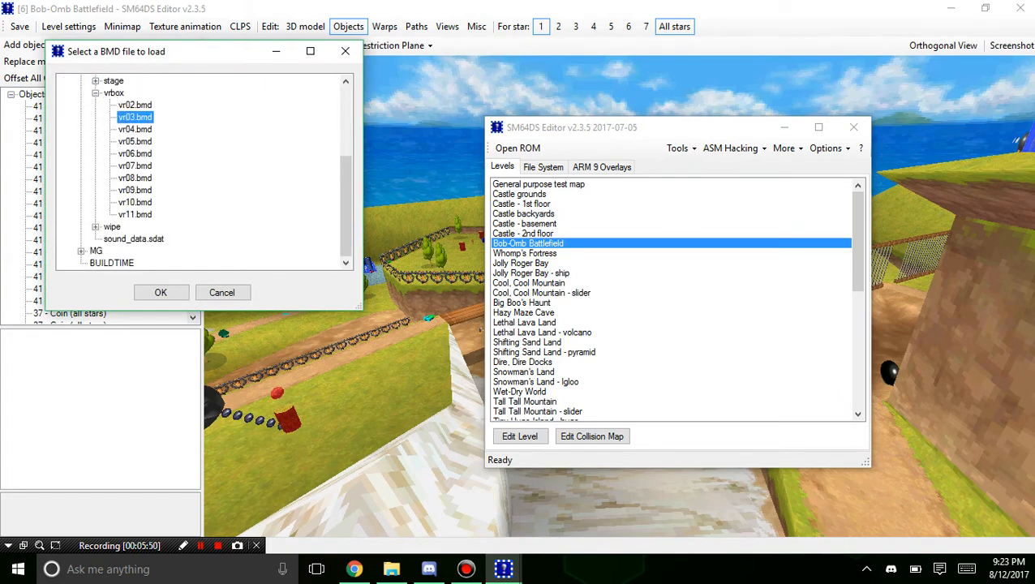
pyautogui.click(161, 292)
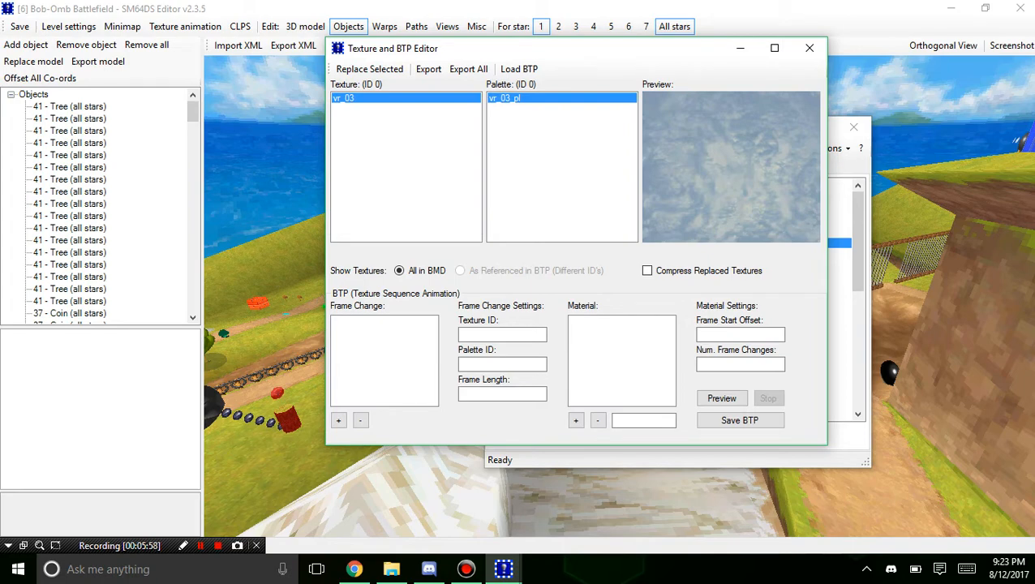
pyautogui.click(810, 48)
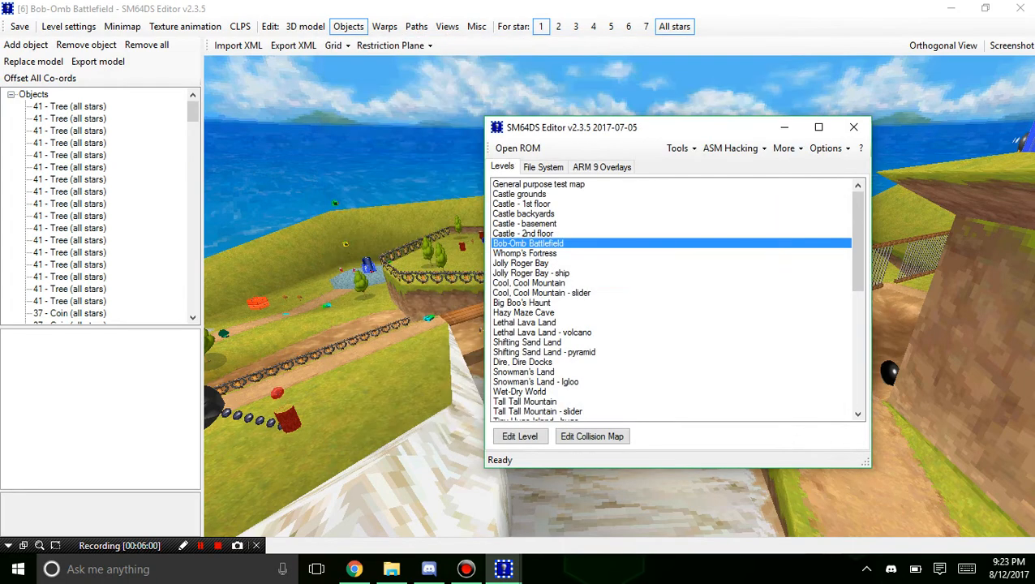
# Open the Model Animation Editor, look over its model, animation and import settings, and close it.
pyautogui.click(677, 148)
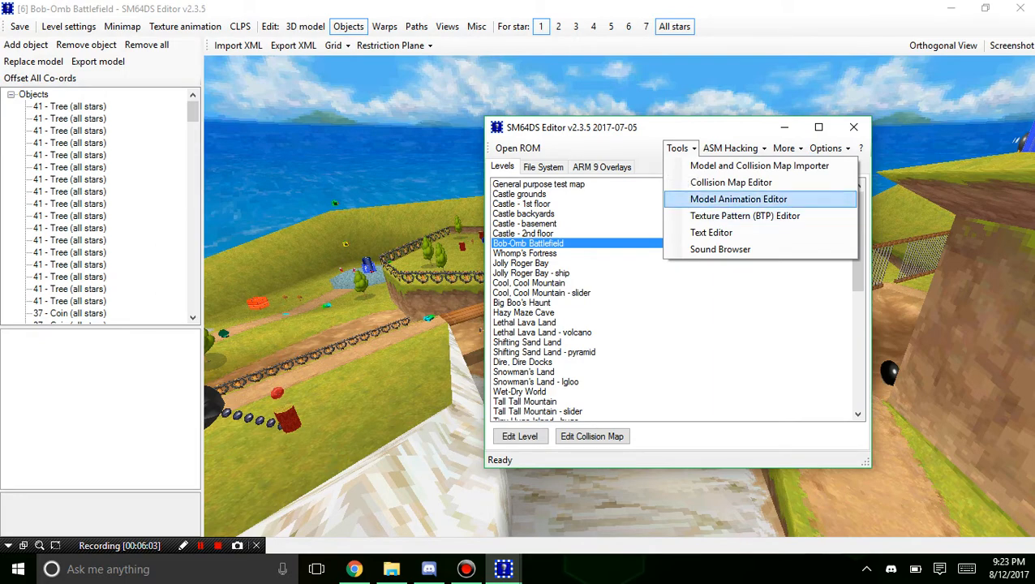
pyautogui.click(738, 198)
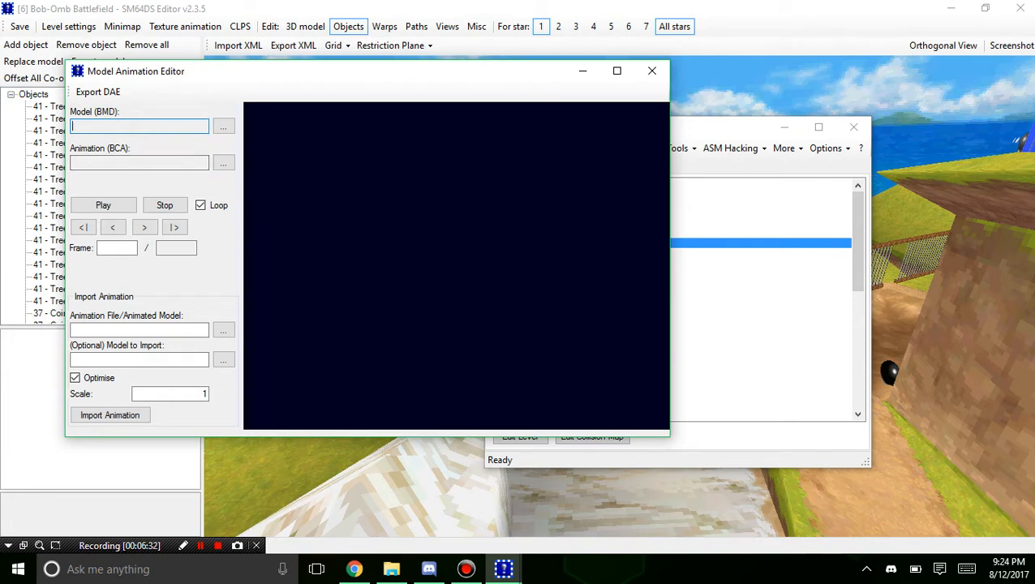
pyautogui.click(139, 163)
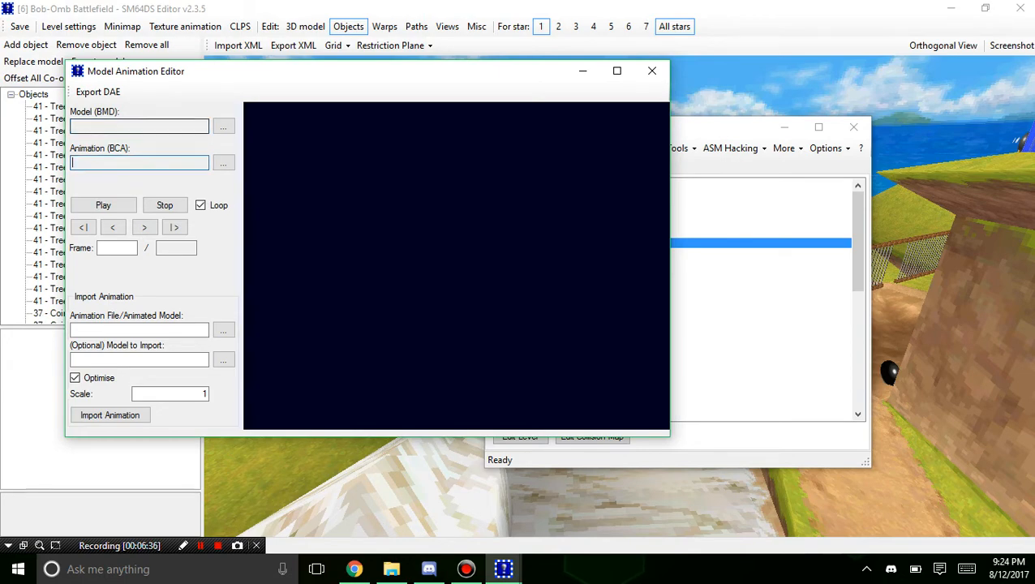
pyautogui.moveTo(219, 72); pyautogui.dragTo(220, 96)
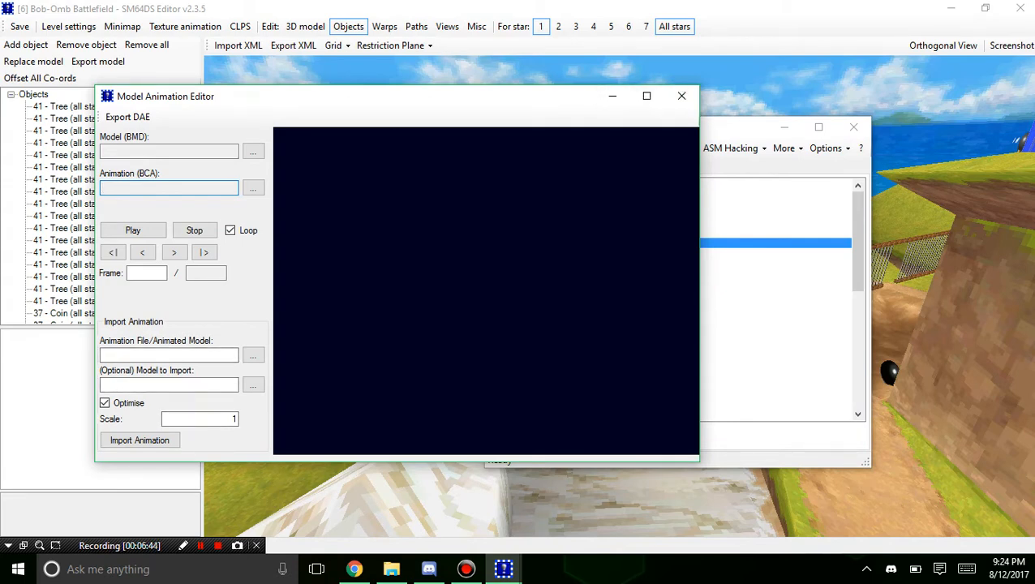
pyautogui.click(682, 96)
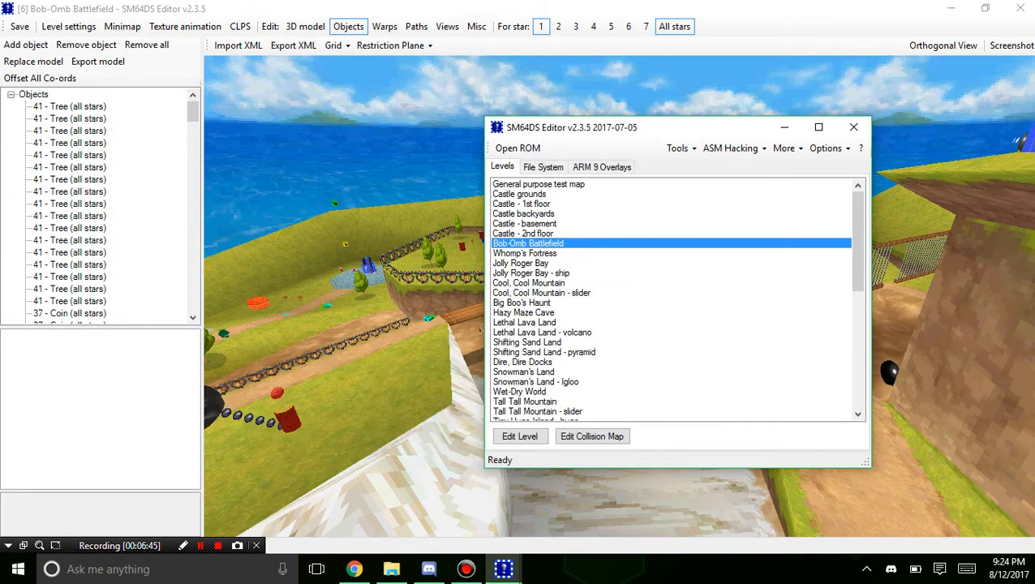
# Open the Collision Map Editor and load the internal collision map bombhei_map.kcl from data/stage/bombhei_map.
pyautogui.click(678, 148)
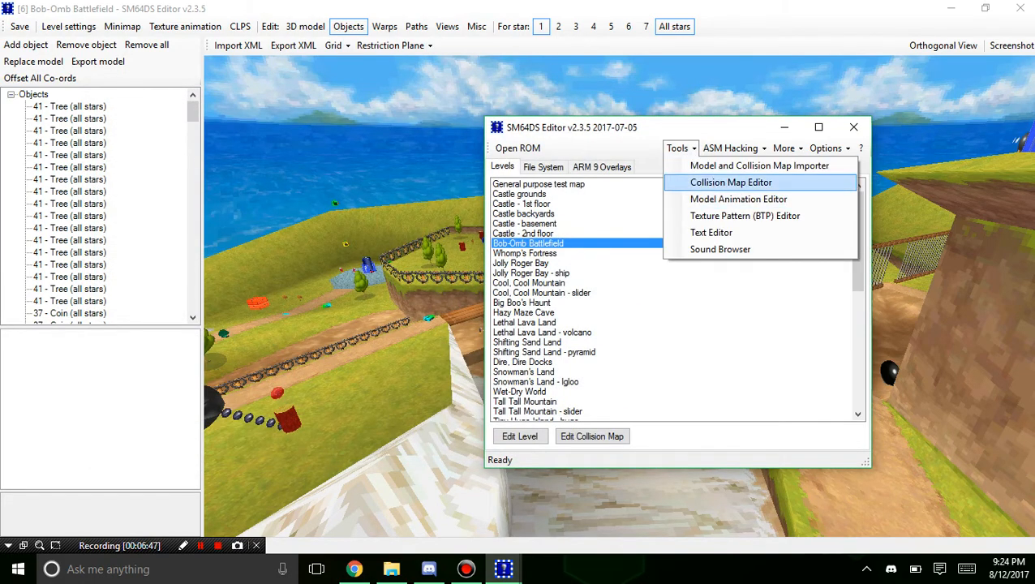
pyautogui.click(731, 183)
pyautogui.moveTo(400, 90); pyautogui.dragTo(455, 58)
pyautogui.click(174, 67)
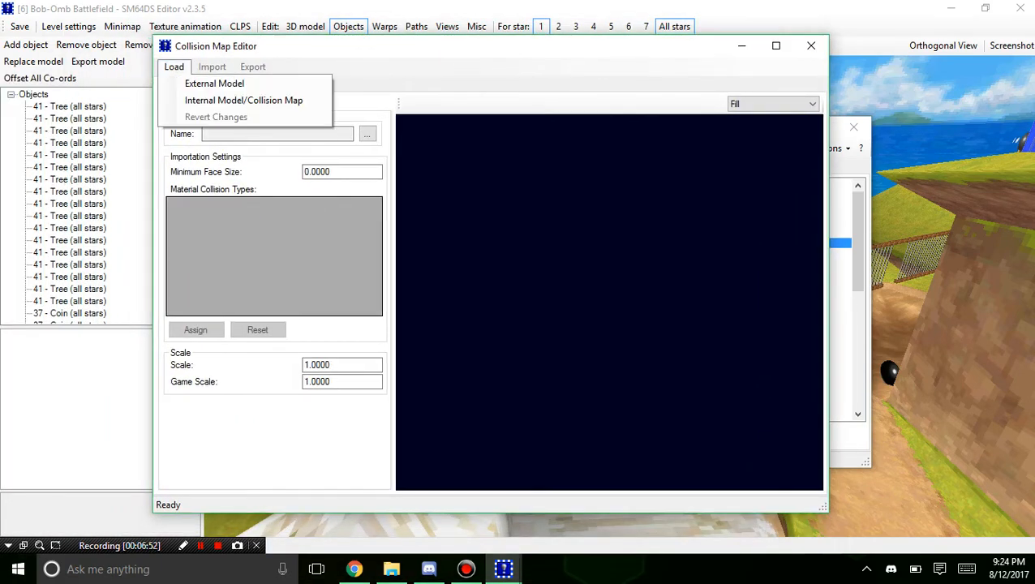
pyautogui.click(243, 100)
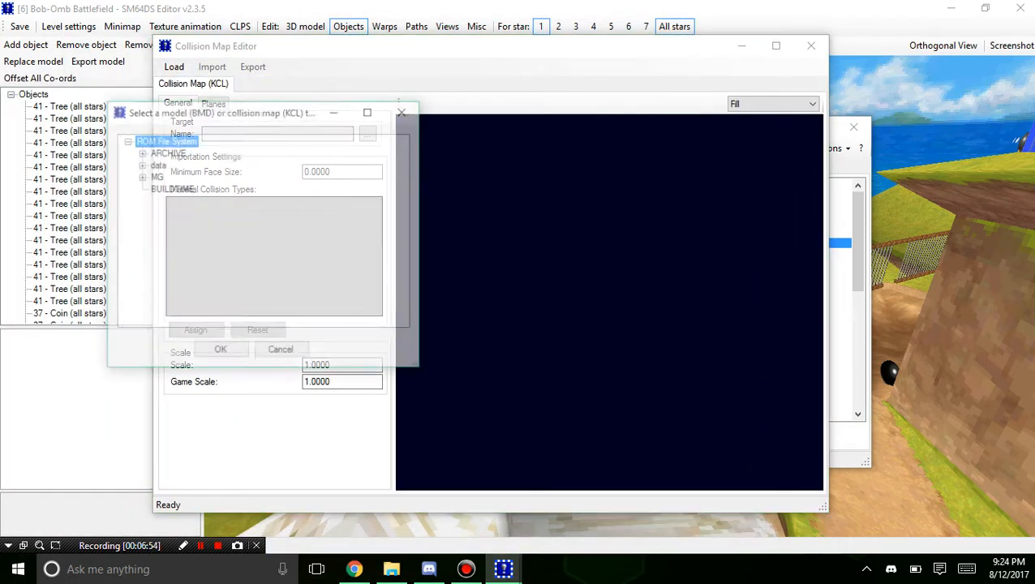
pyautogui.click(140, 164)
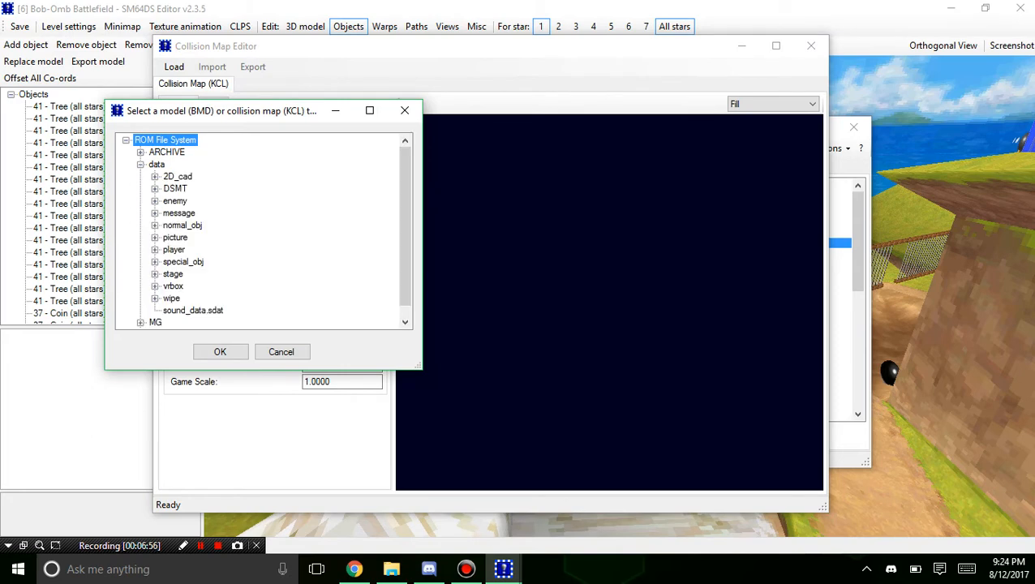
pyautogui.click(154, 274)
pyautogui.click(169, 163)
pyautogui.click(223, 177)
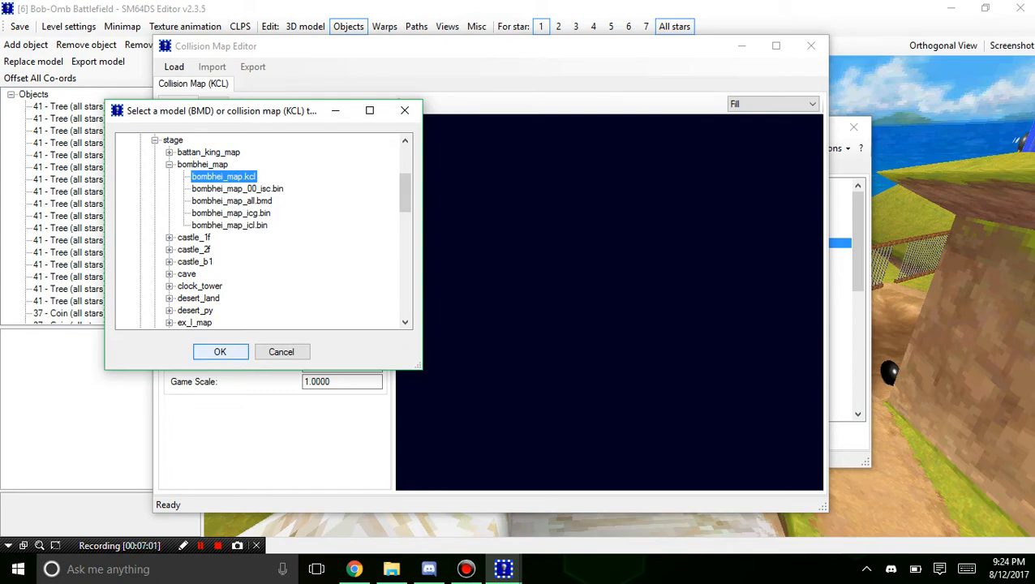
pyautogui.press('Return')
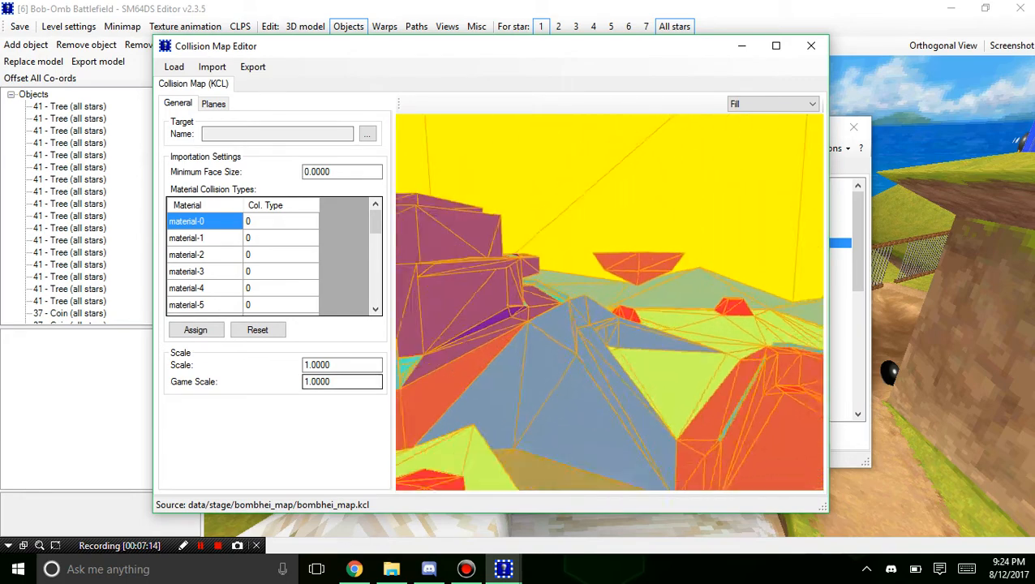
# Maximize the Collision Map Editor and select faces on the slope below the mountain in the 3D view.
pyautogui.moveTo(522, 45); pyautogui.dragTo(529, 2)
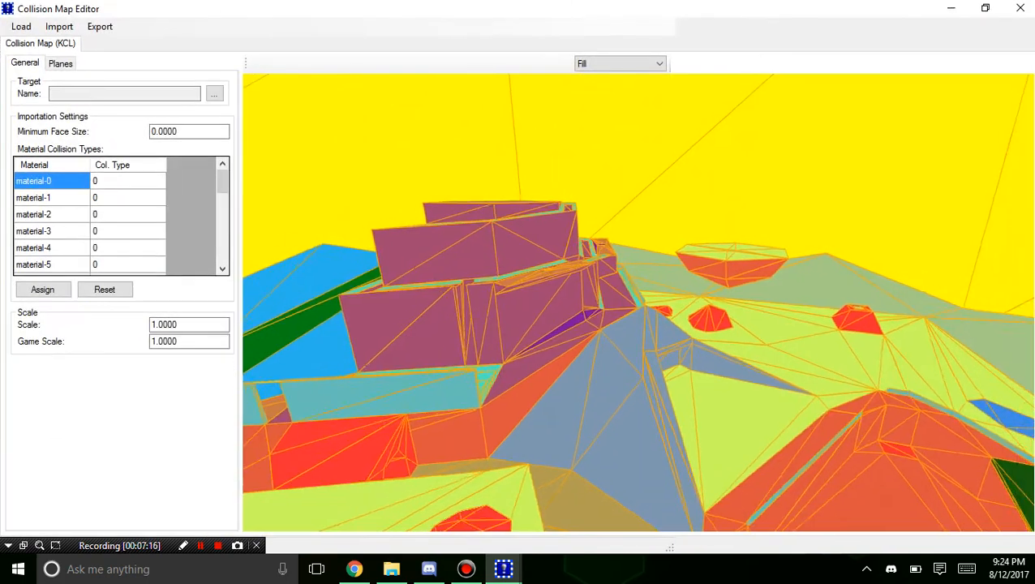
pyautogui.moveTo(608, 244); pyautogui.dragTo(839, 170, button='right')
pyautogui.scroll(4, 639, 302)
pyautogui.click(638, 361)
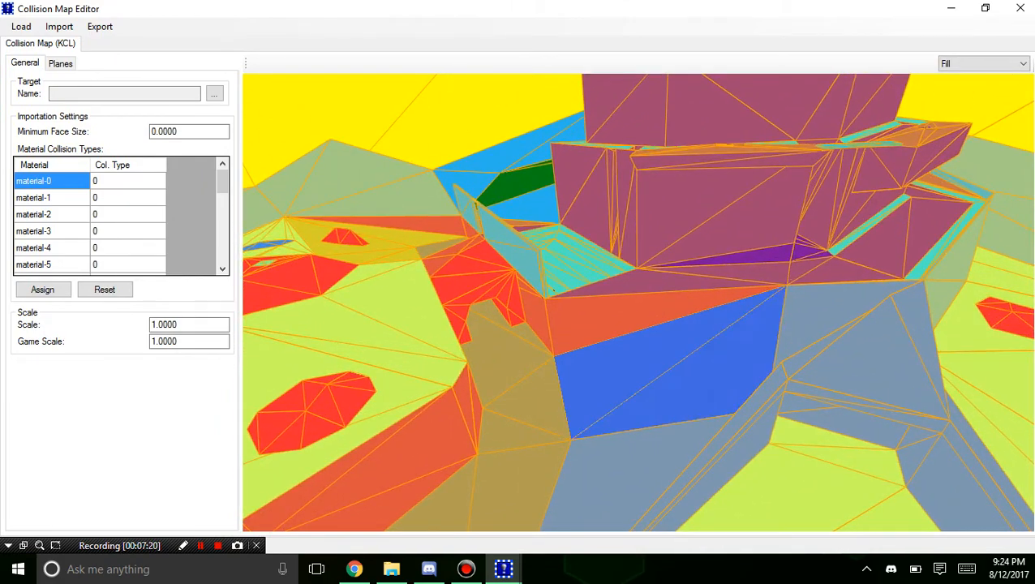
pyautogui.click(621, 357)
pyautogui.keyDown('ctrl'); pyautogui.click(616, 317); pyautogui.keyUp('ctrl')
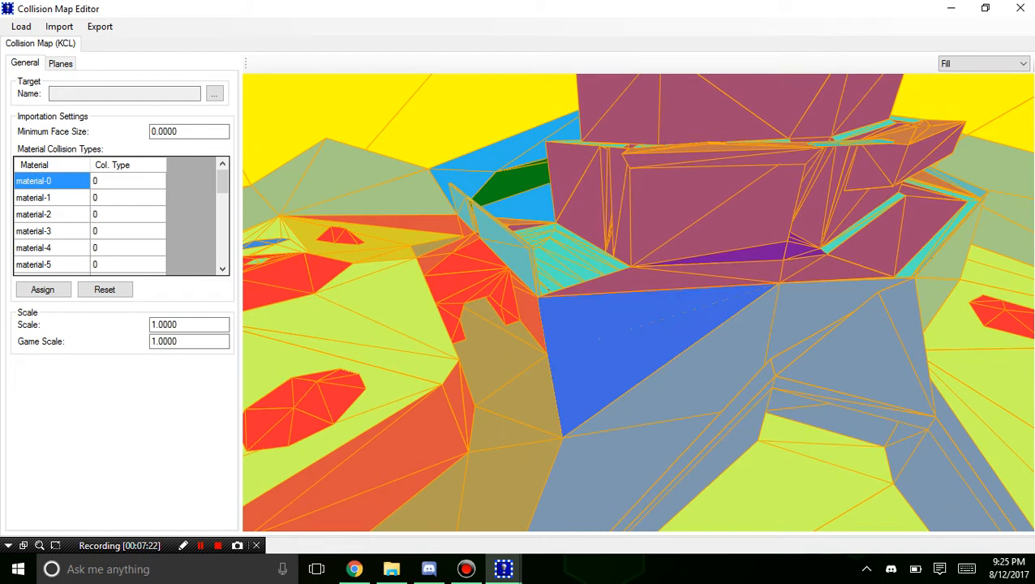
# Select material-1, look through the material collision types and view the mountain from another angle.
pyautogui.scroll(-4, 115, 219)
pyautogui.scroll(4, 114, 219)
pyautogui.click(51, 205)
pyautogui.click(51, 197)
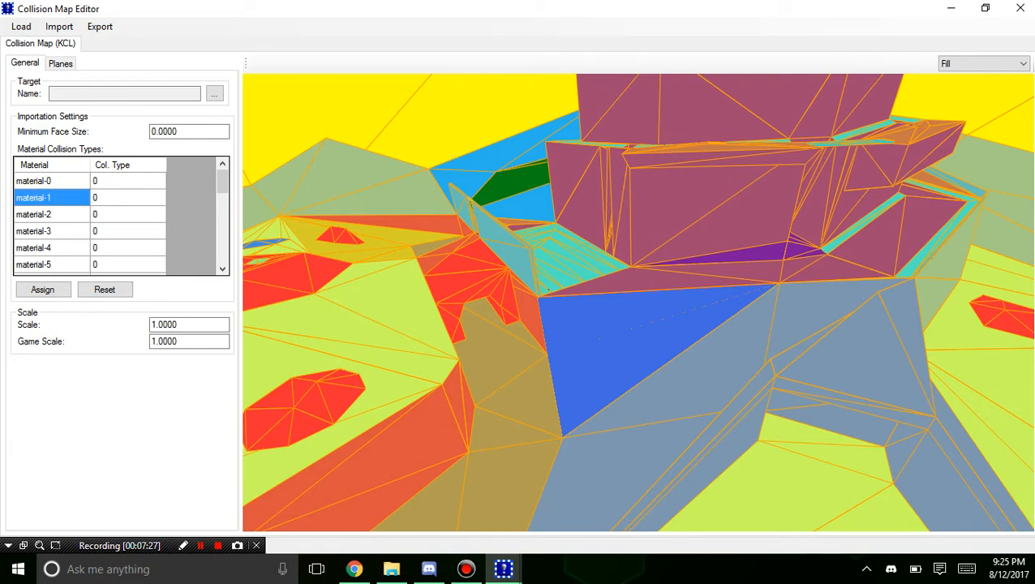
pyautogui.scroll(-6, 114, 219)
pyautogui.scroll(6, 114, 219)
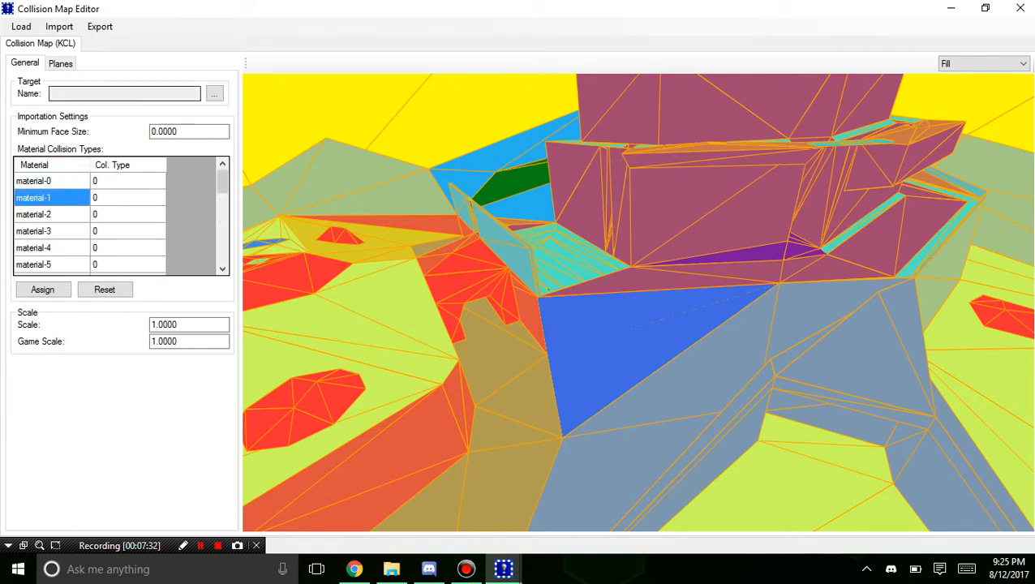
pyautogui.moveTo(638, 302); pyautogui.dragTo(430, 313, button='right')
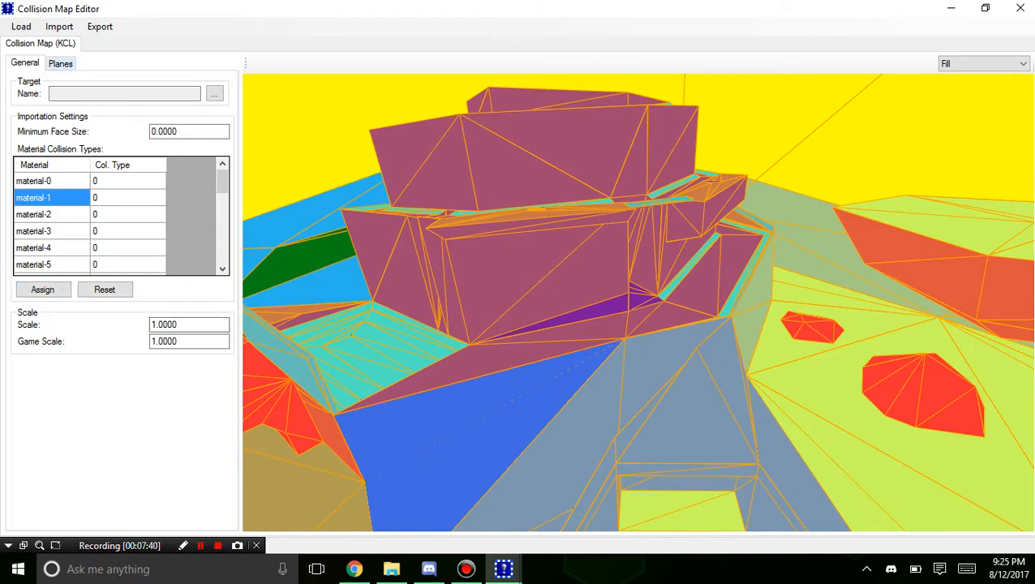
# Show the list of planes and select faces on the slope below the mountain to inspect their details.
pyautogui.click(60, 63)
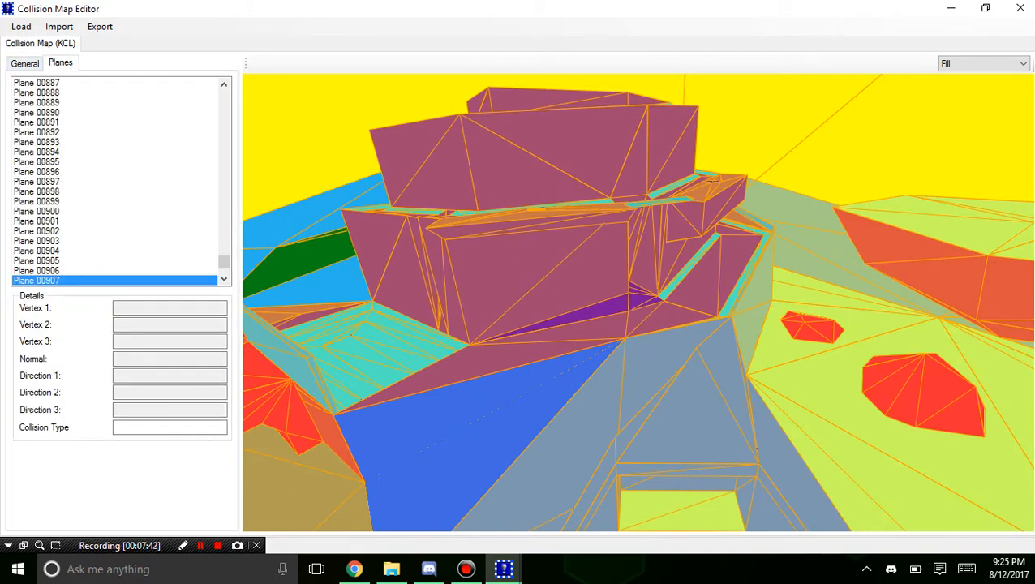
pyautogui.click(440, 412)
pyautogui.click(438, 479)
pyautogui.click(440, 412)
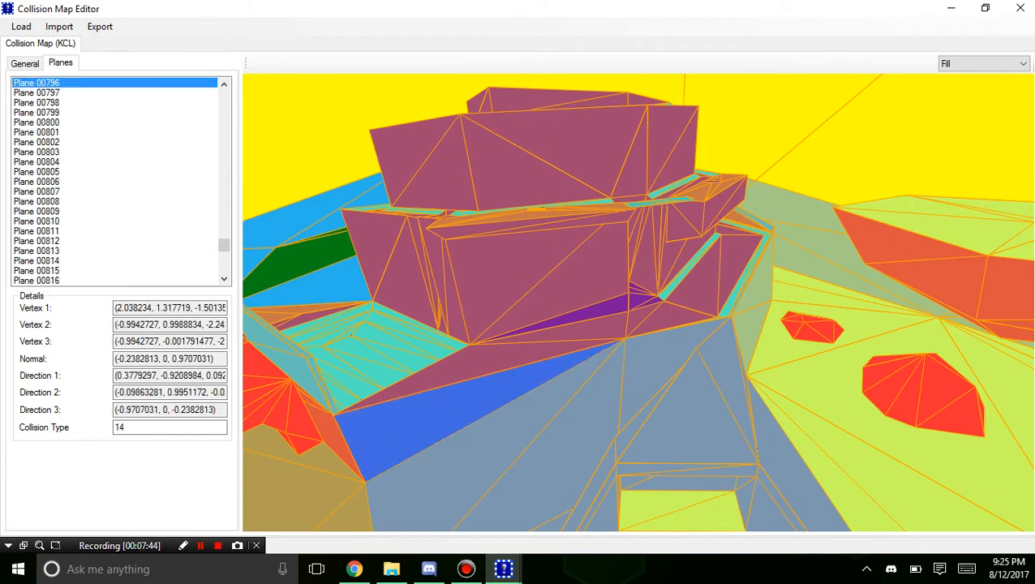
pyautogui.click(441, 413)
pyautogui.doubleClick(657, 366)
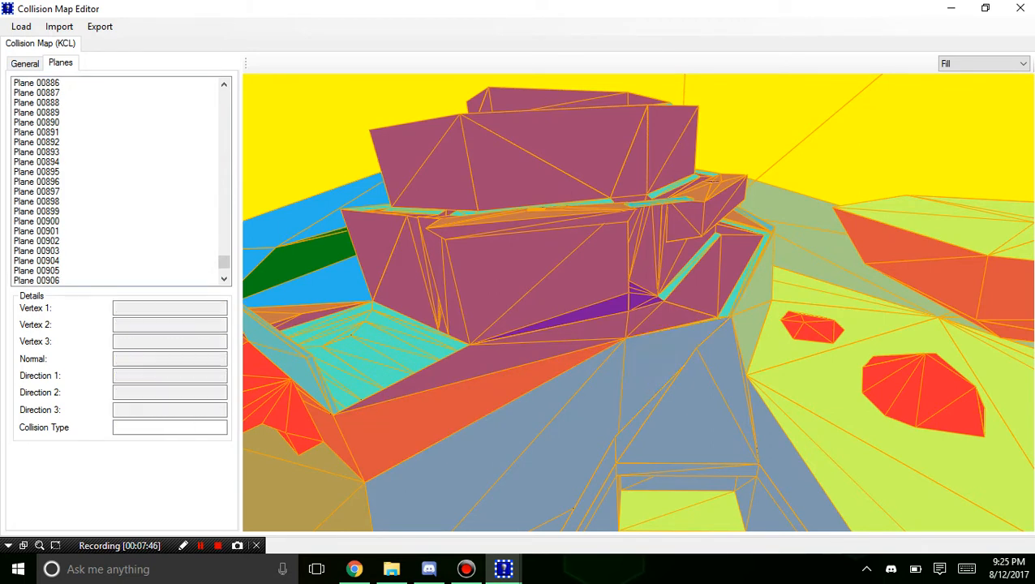
# Return to the general settings, view the choice of target KCL file to replace and cancel it.
pyautogui.click(24, 63)
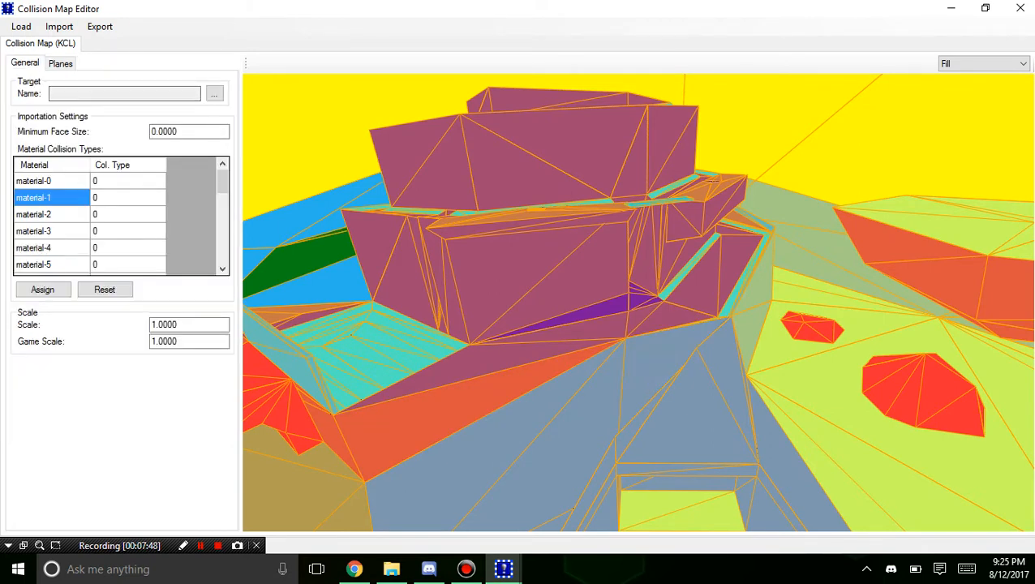
pyautogui.click(214, 94)
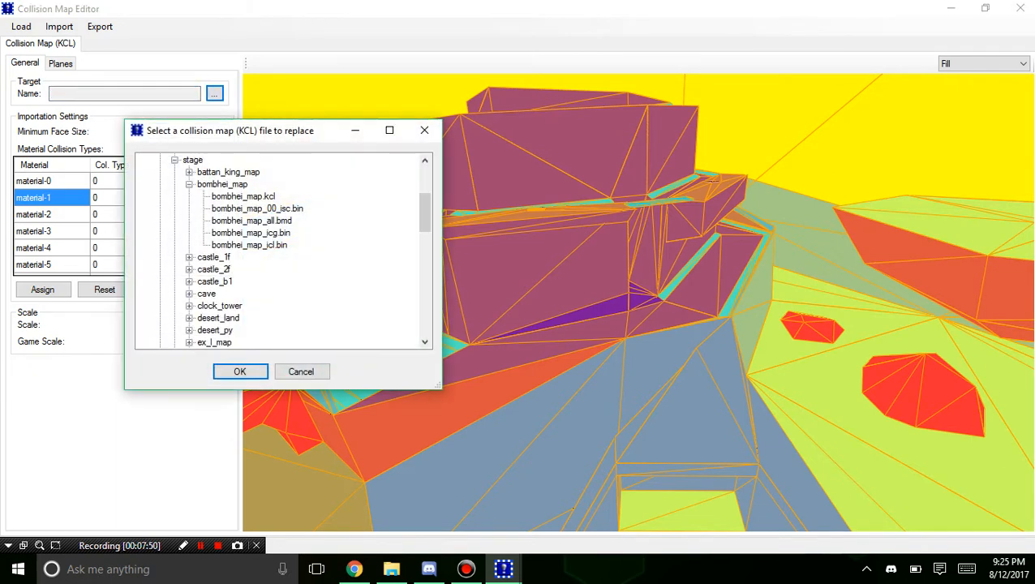
pyautogui.press('Escape')
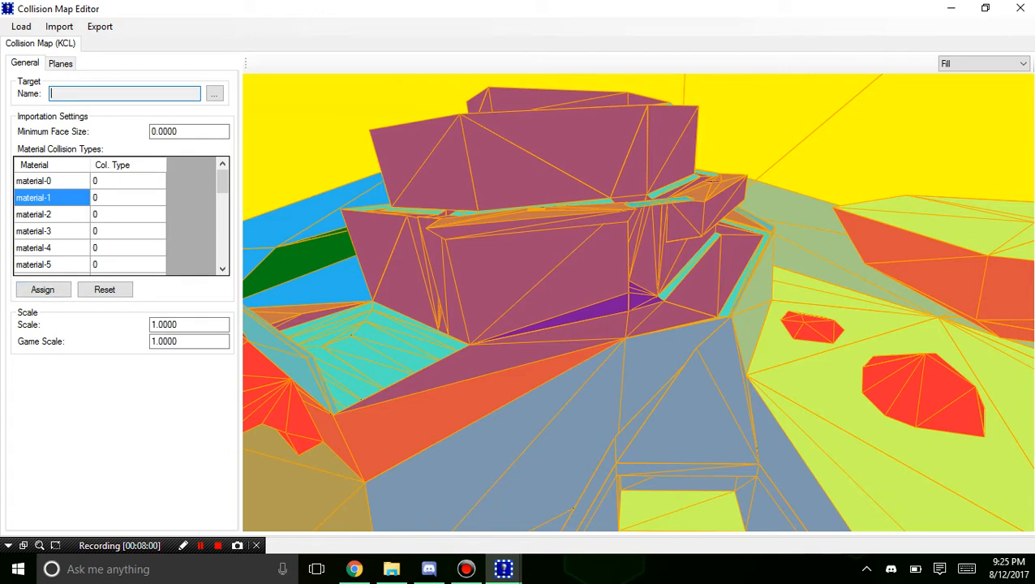
# Set the collision type of material-1 to 1 and assign the material collision types to the map.
pyautogui.click(127, 198)
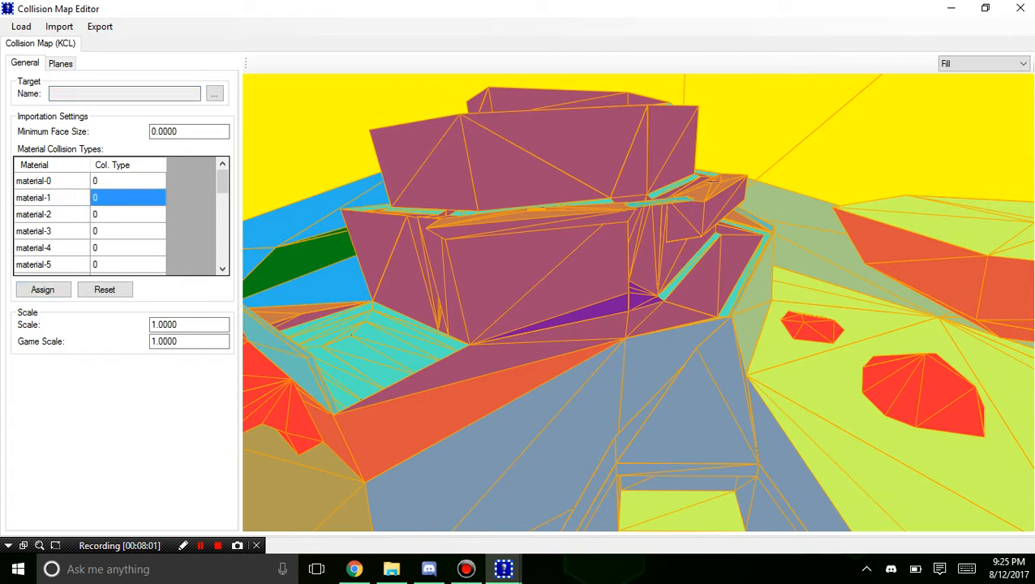
pyautogui.write('1')
pyautogui.click(43, 289)
pyautogui.scroll(-1, 638, 303)
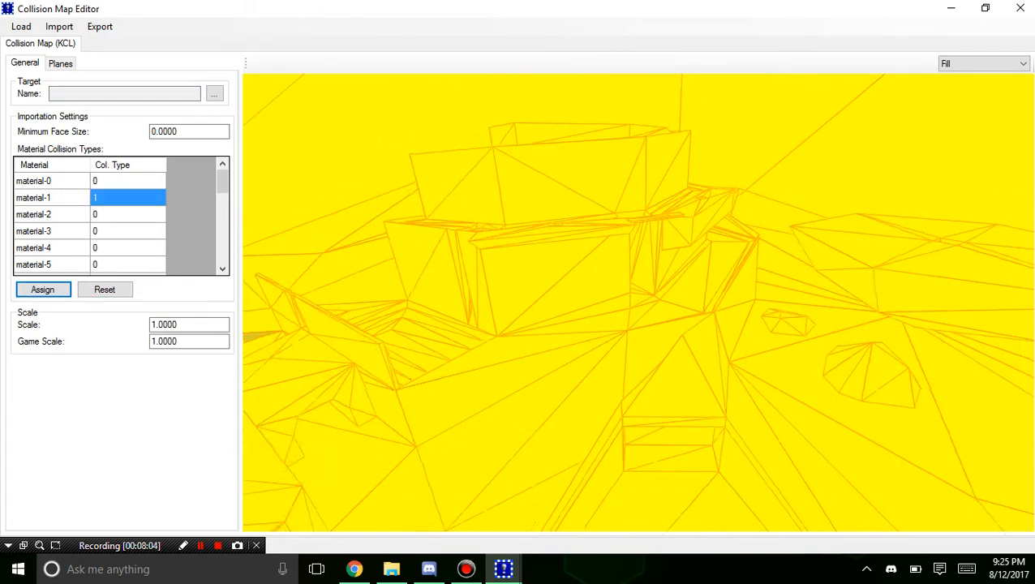
# Inspect the reassigned collision map from other angles, check a plane's details and return to the general settings.
pyautogui.moveTo(639, 303); pyautogui.dragTo(836, 365, button='right')
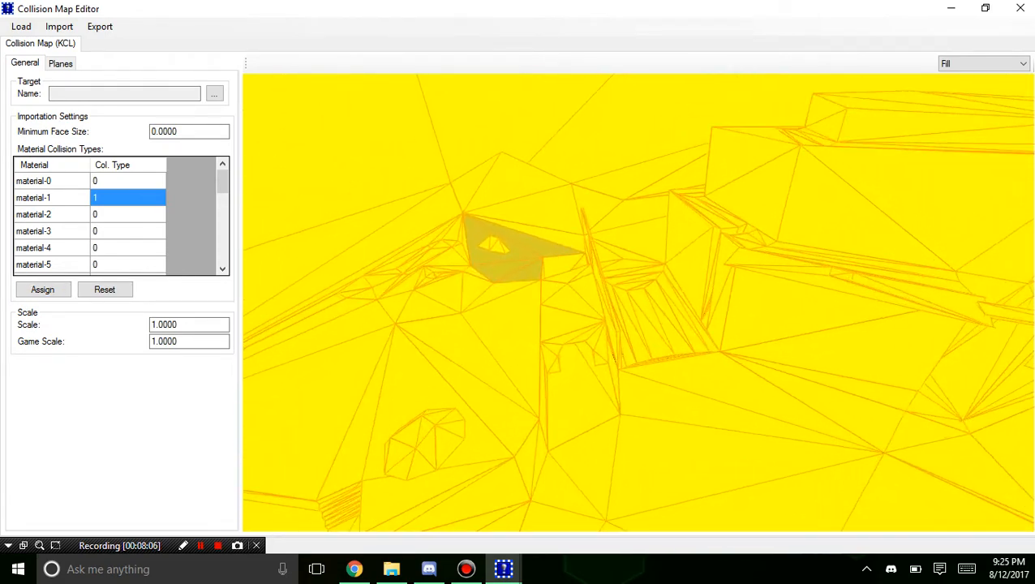
pyautogui.scroll(1, 639, 303)
pyautogui.click(502, 268)
pyautogui.click(505, 268)
pyautogui.click(60, 63)
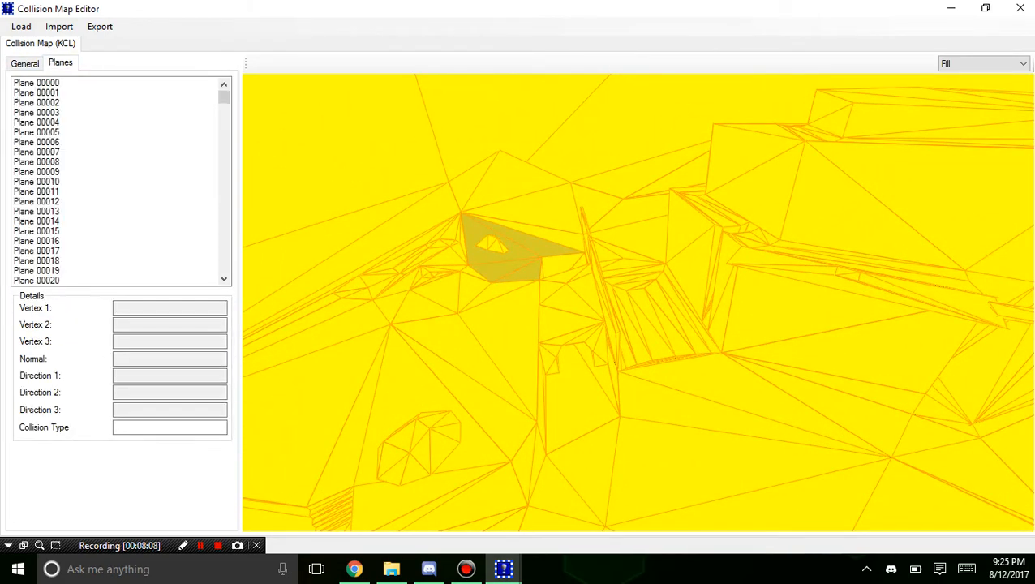
pyautogui.click(512, 337)
pyautogui.click(511, 337)
pyautogui.click(479, 231)
pyautogui.click(479, 231)
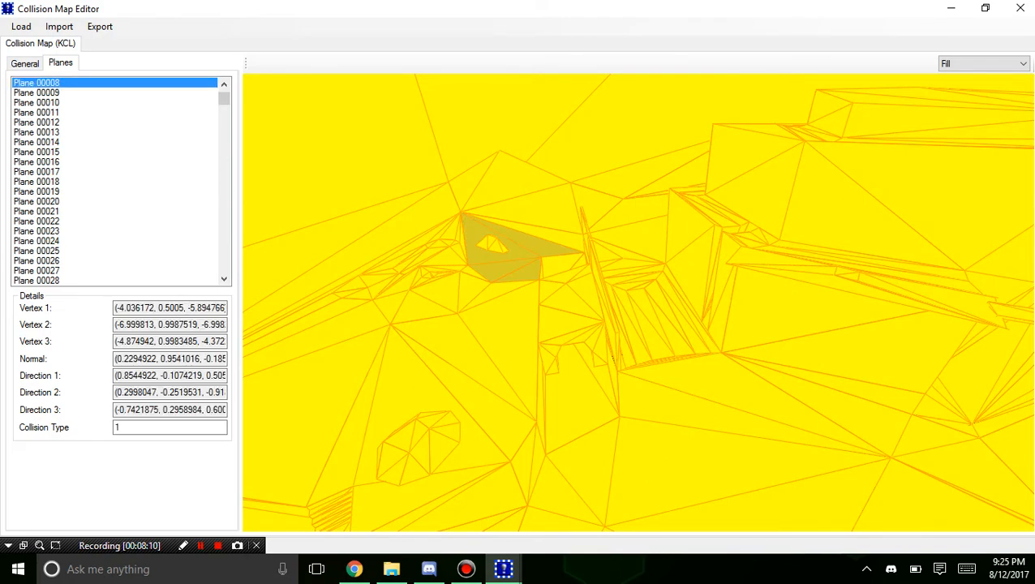
pyautogui.moveTo(479, 231); pyautogui.dragTo(503, 365, button='right')
pyautogui.click(24, 63)
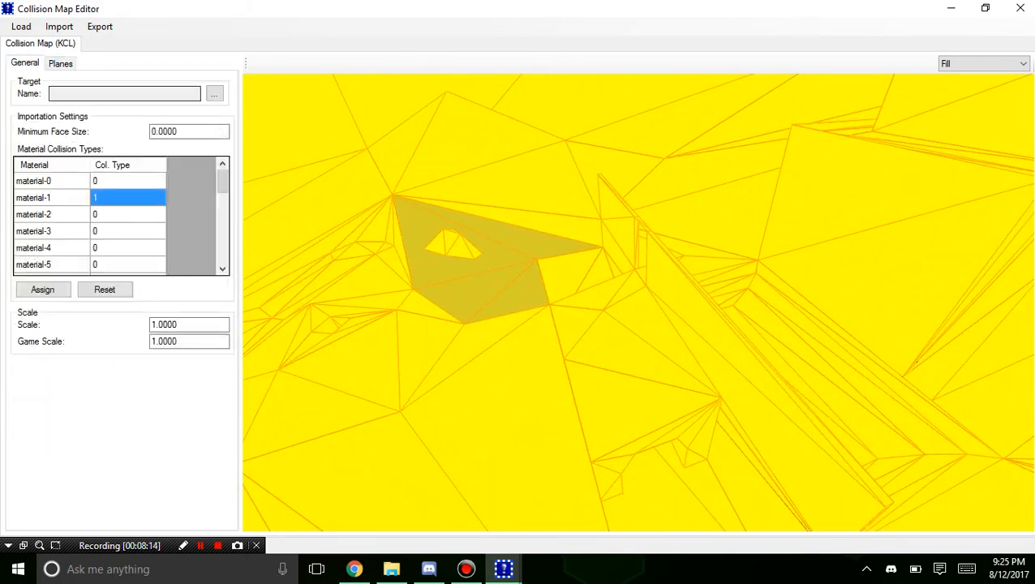
# Choose bombhei_map.kcl in data/stage/bombhei_map as the target collision map file to replace.
pyautogui.moveTo(519, 324); pyautogui.dragTo(455, 365, button='right')
pyautogui.scroll(-1, 639, 302)
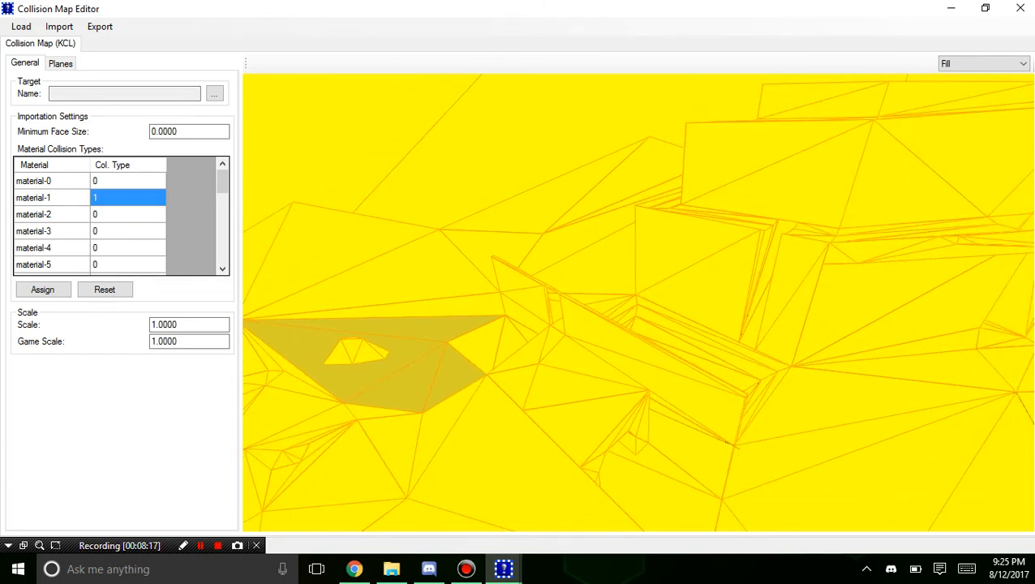
pyautogui.moveTo(519, 365); pyautogui.dragTo(592, 284, button='right')
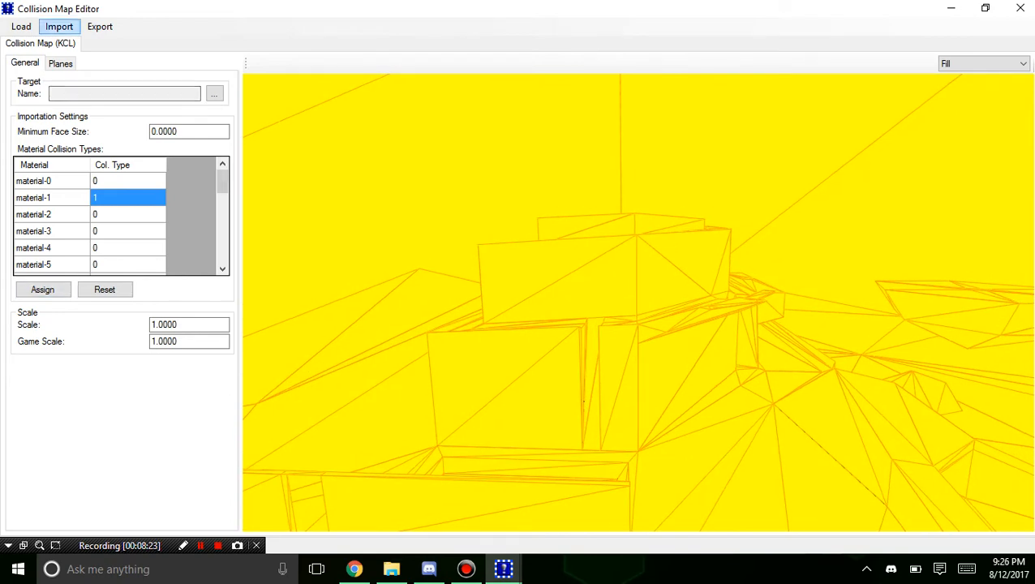
pyautogui.click(58, 27)
pyautogui.click(93, 43)
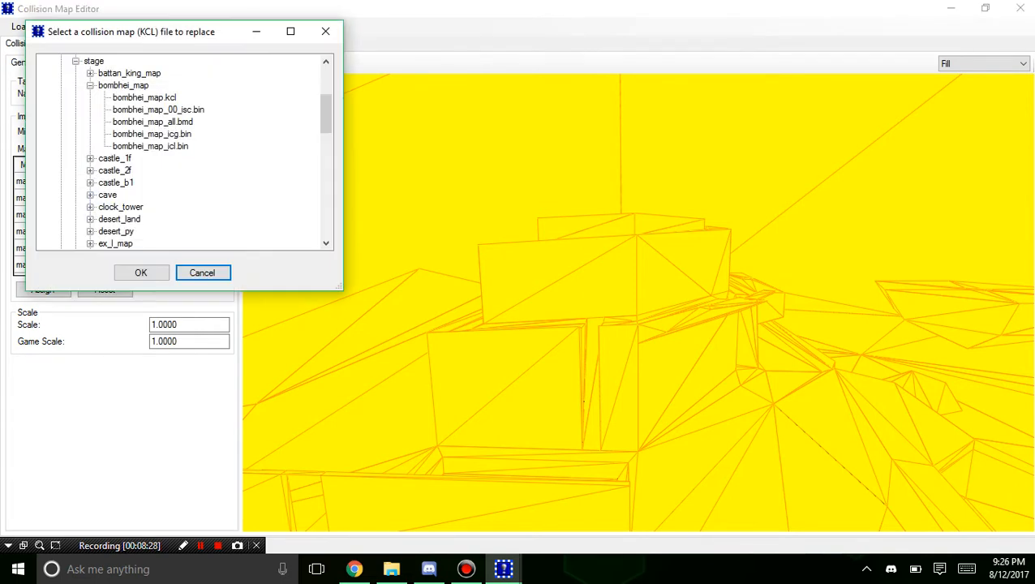
pyautogui.doubleClick(144, 97)
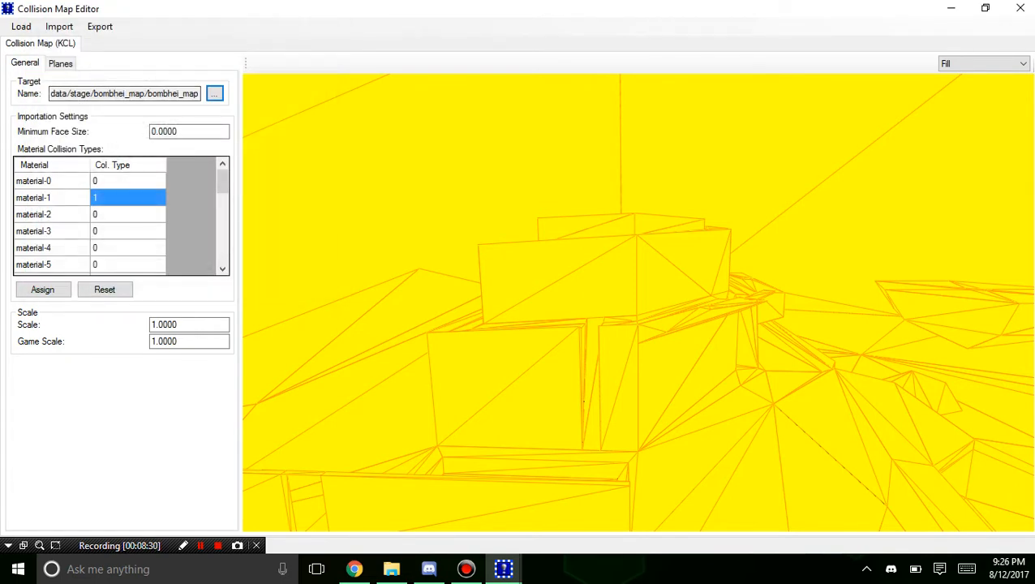
# Import the collision map into the chosen target file, look over the result and close the Collision Map Editor.
pyautogui.click(60, 26)
pyautogui.click(93, 43)
pyautogui.scroll(-2, 114, 223)
pyautogui.moveTo(638, 302); pyautogui.dragTo(584, 390, button='right')
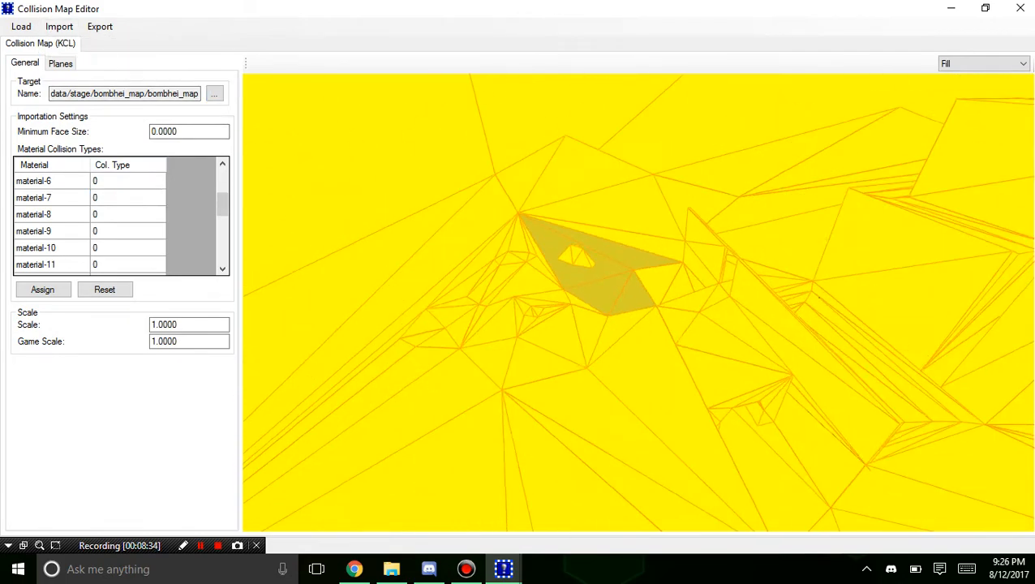
pyautogui.click(1020, 8)
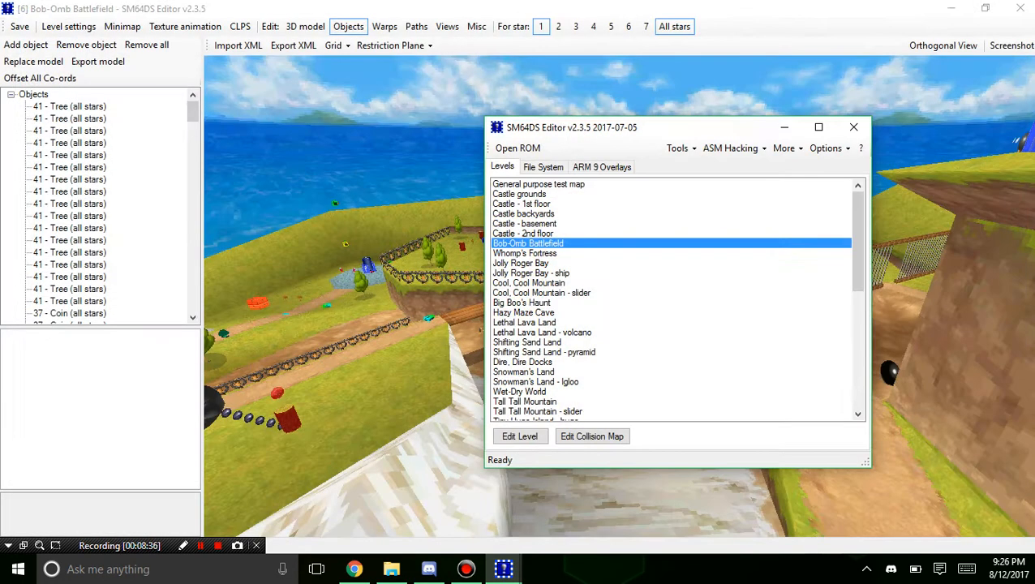
# Reopen the Collision Map Editor and load bombhei_map.kcl from data/stage/bombhei_map in the ROM file system.
pyautogui.click(679, 148)
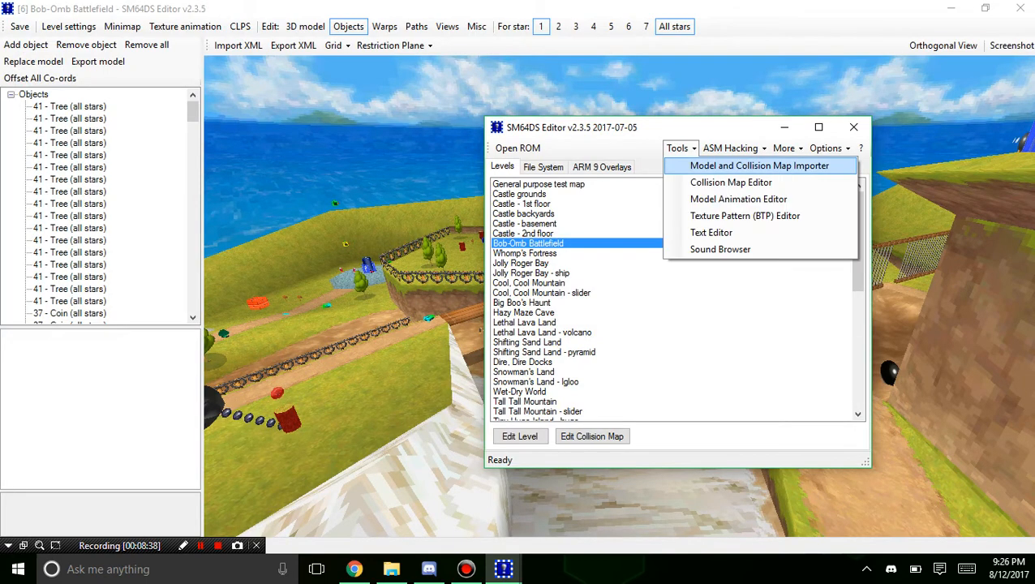
pyautogui.click(731, 183)
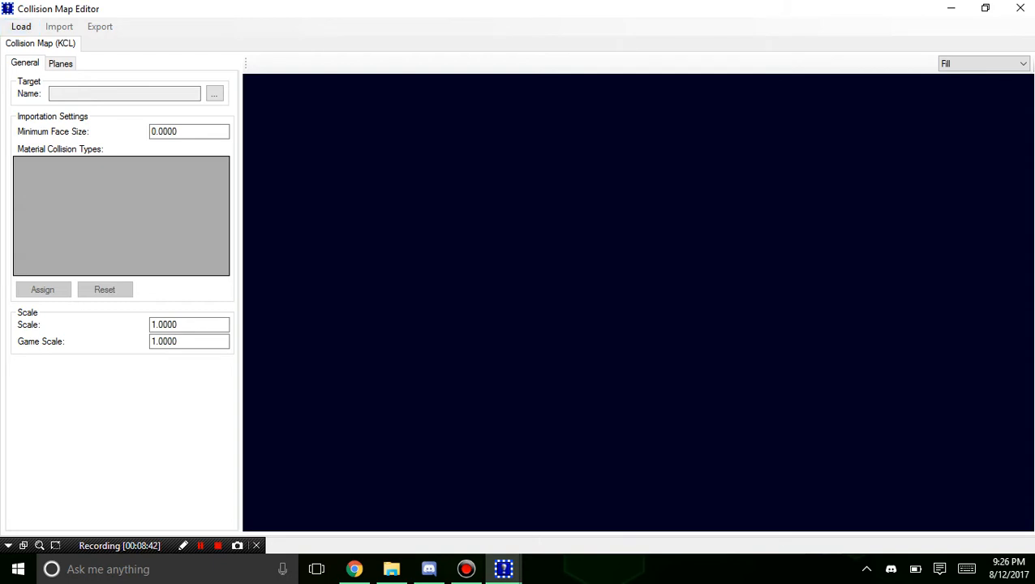
pyautogui.click(21, 26)
pyautogui.click(89, 57)
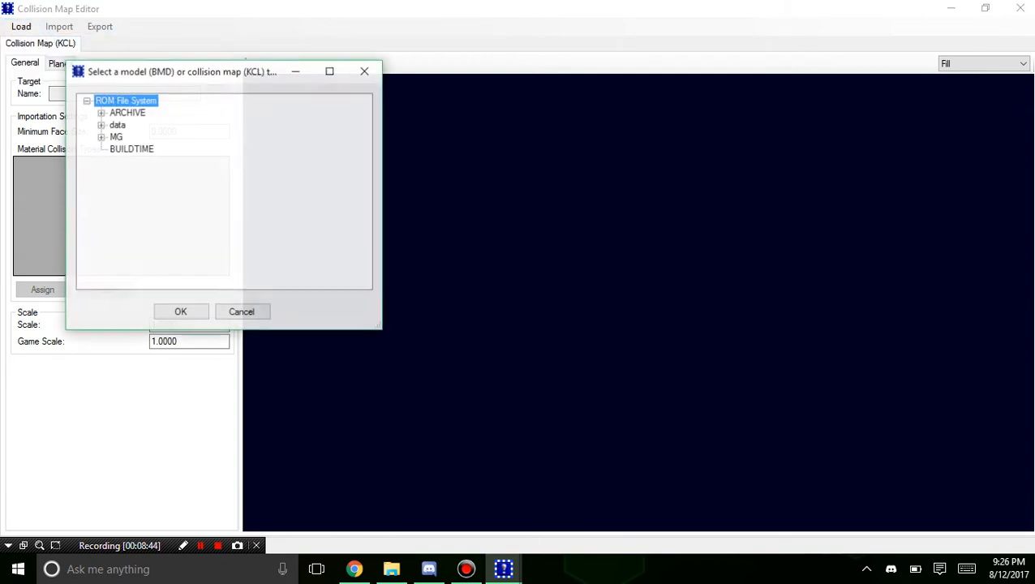
pyautogui.click(101, 125)
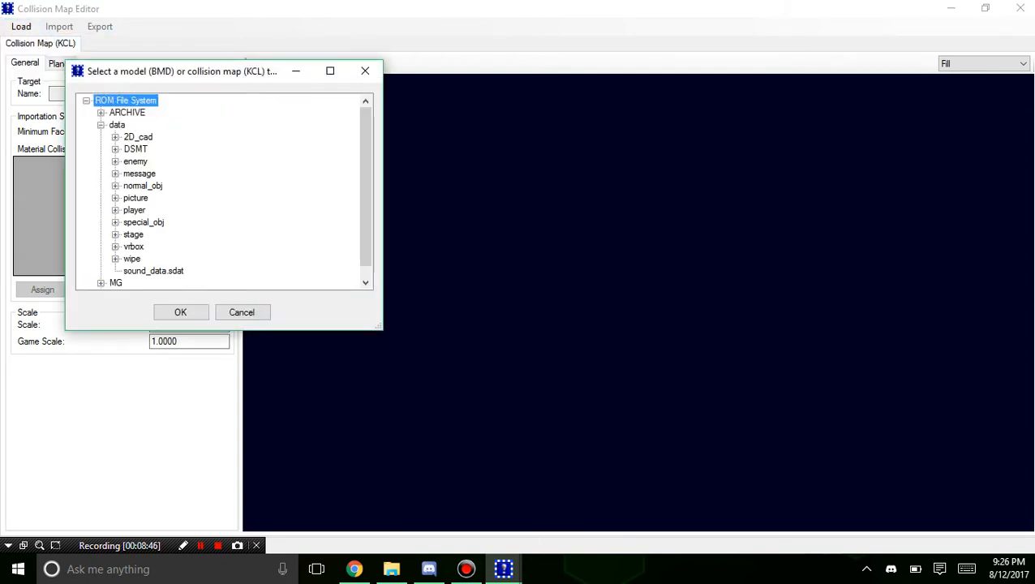
pyautogui.click(115, 234)
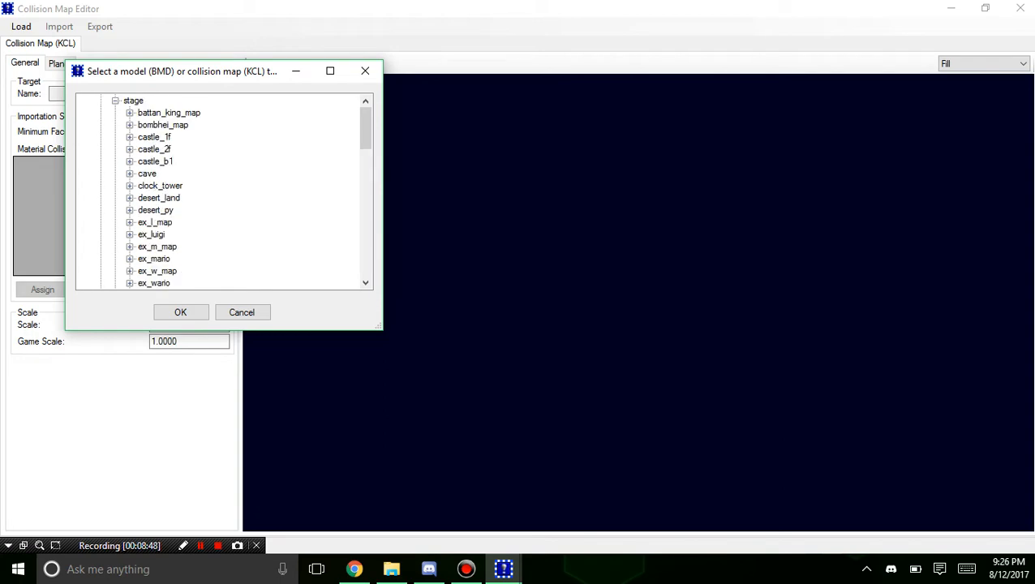
pyautogui.click(129, 124)
pyautogui.click(197, 148)
pyautogui.click(184, 136)
pyautogui.click(180, 312)
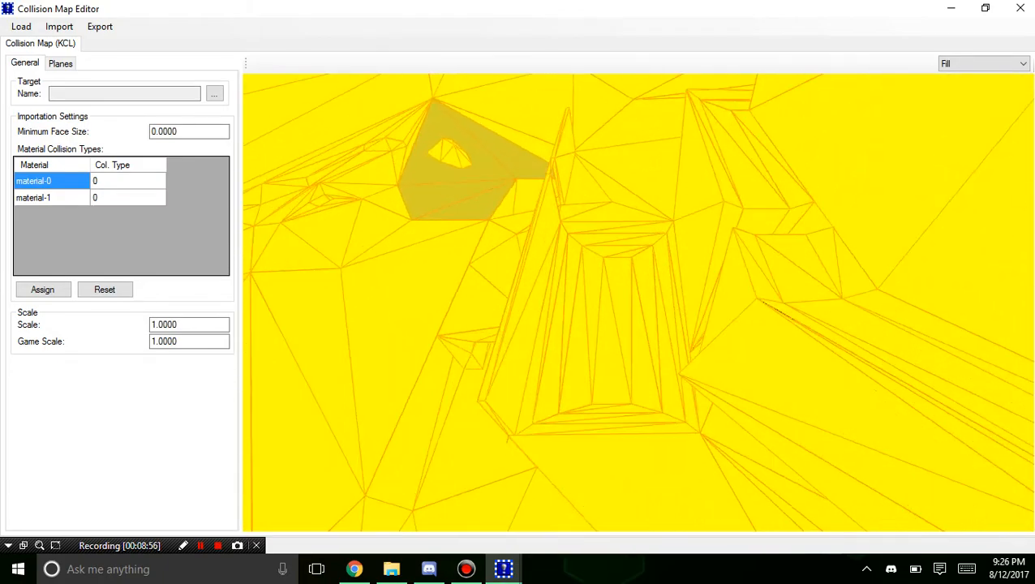
# Show the list of planes and select faces around the mountain to check their details and collision type.
pyautogui.click(60, 63)
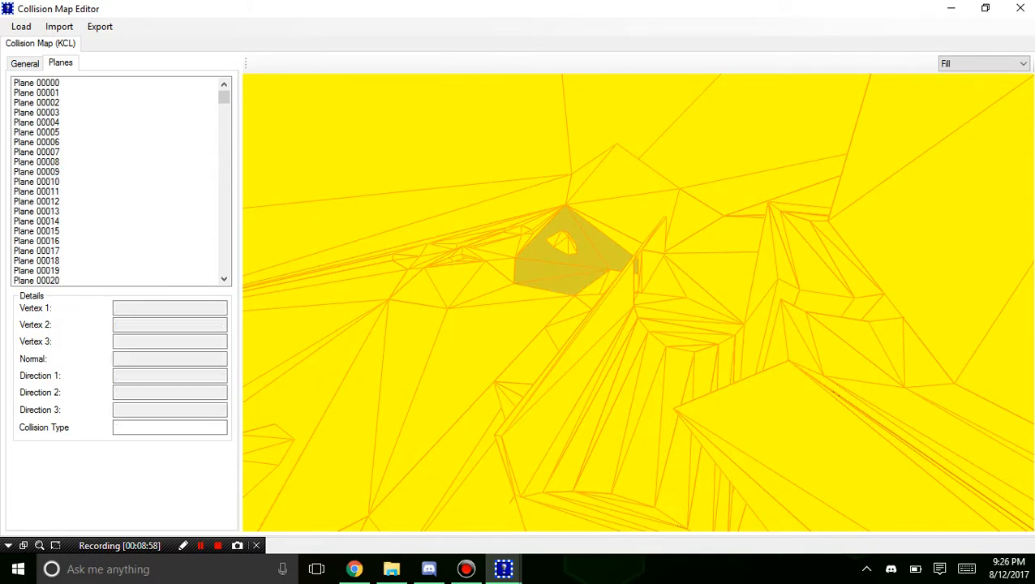
pyautogui.click(462, 371)
pyautogui.click(463, 371)
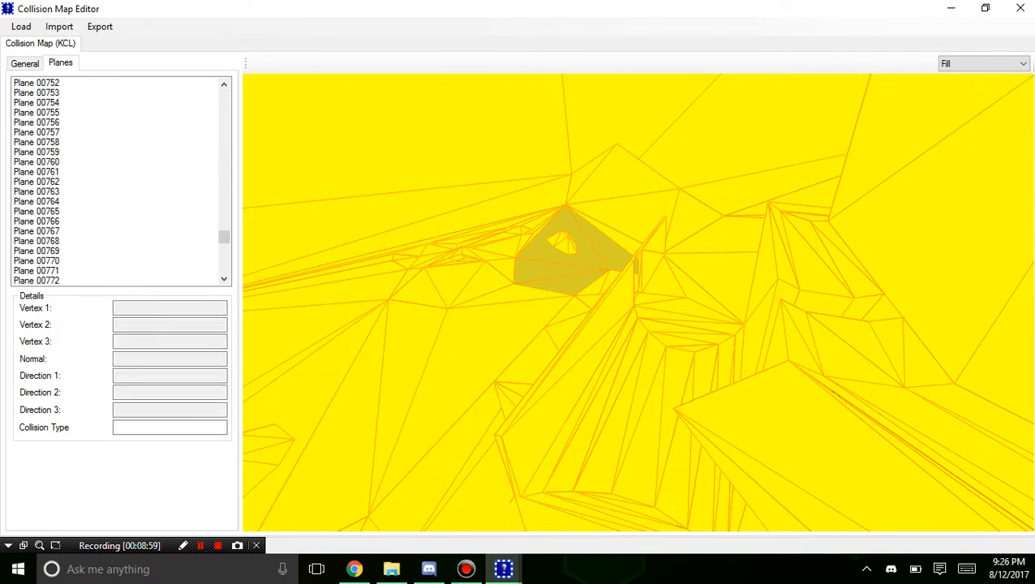
pyautogui.click(584, 173)
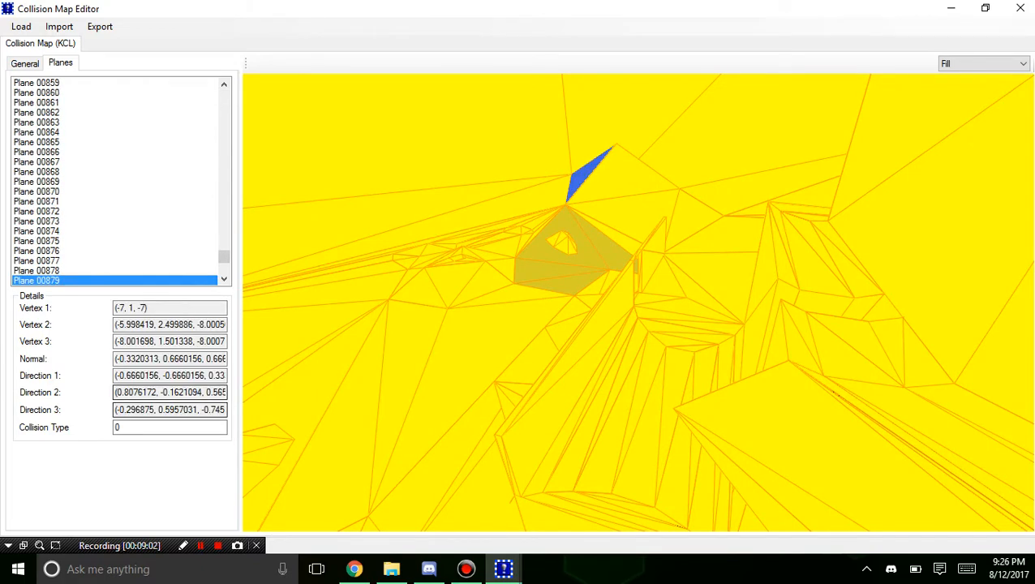
pyautogui.click(625, 114)
pyautogui.click(584, 174)
pyautogui.click(624, 114)
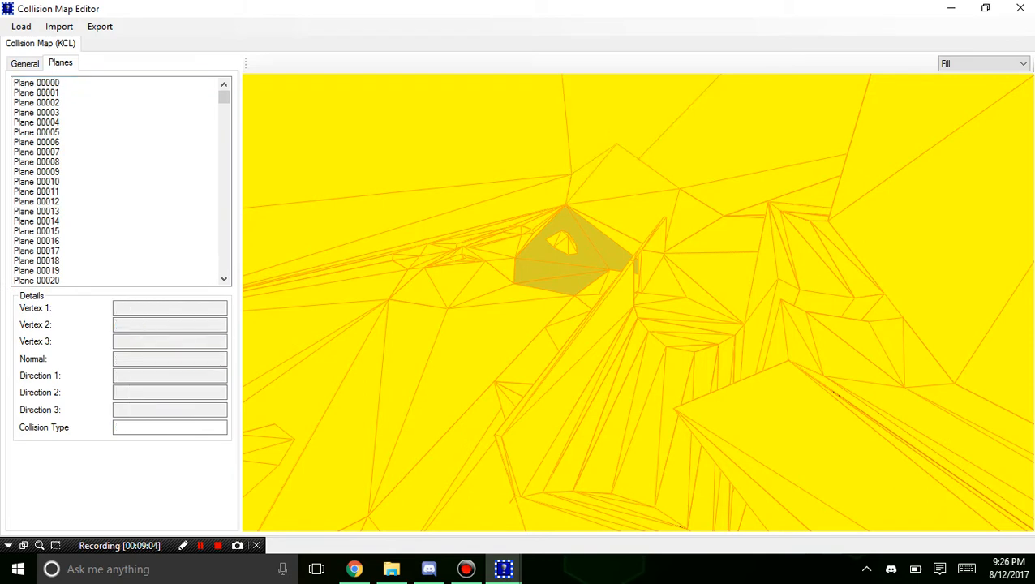
# Return to the general settings, view the choice of target KCL file without picking one, and close the Collision Map Editor.
pyautogui.click(24, 64)
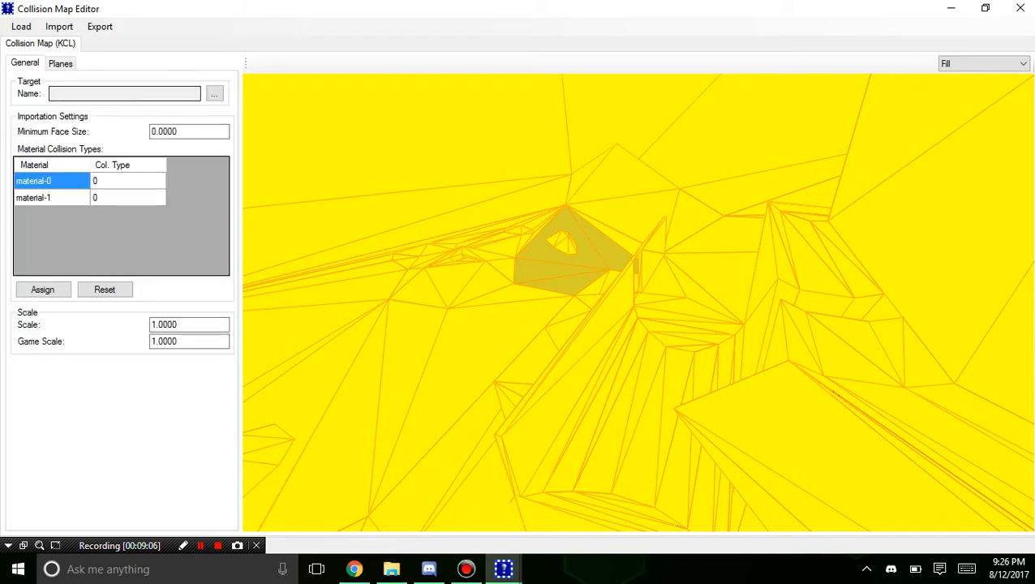
pyautogui.click(214, 93)
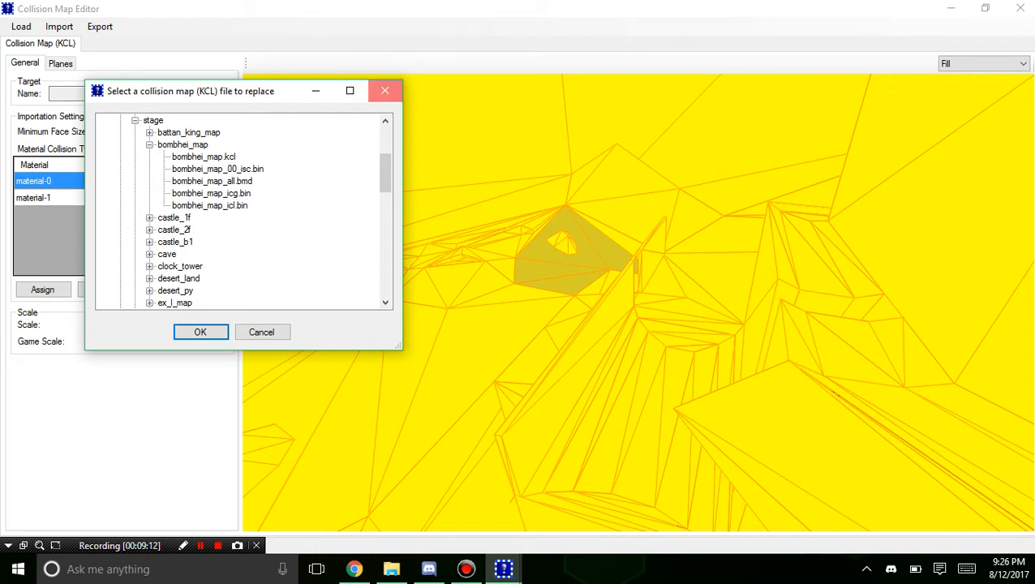
pyautogui.click(384, 90)
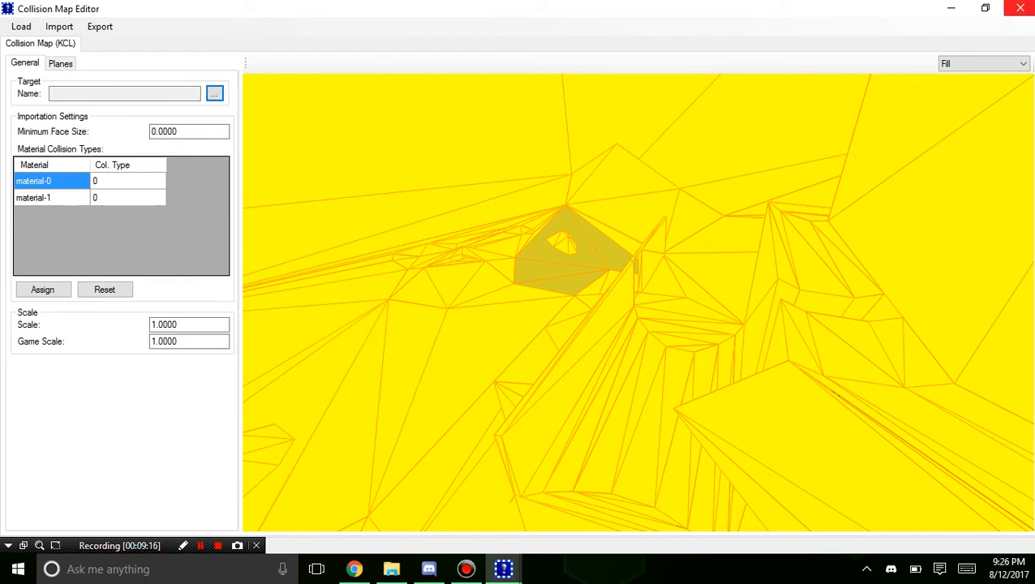
pyautogui.click(1020, 8)
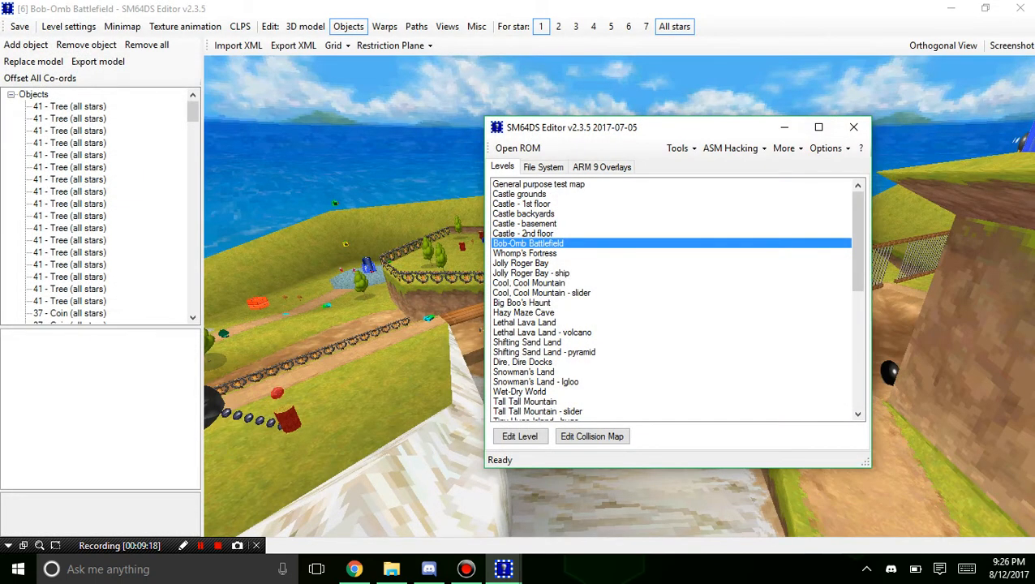
# Open the collision map of the Bob-Omb Battlefield level from the level list and maximize the editor.
pyautogui.click(592, 437)
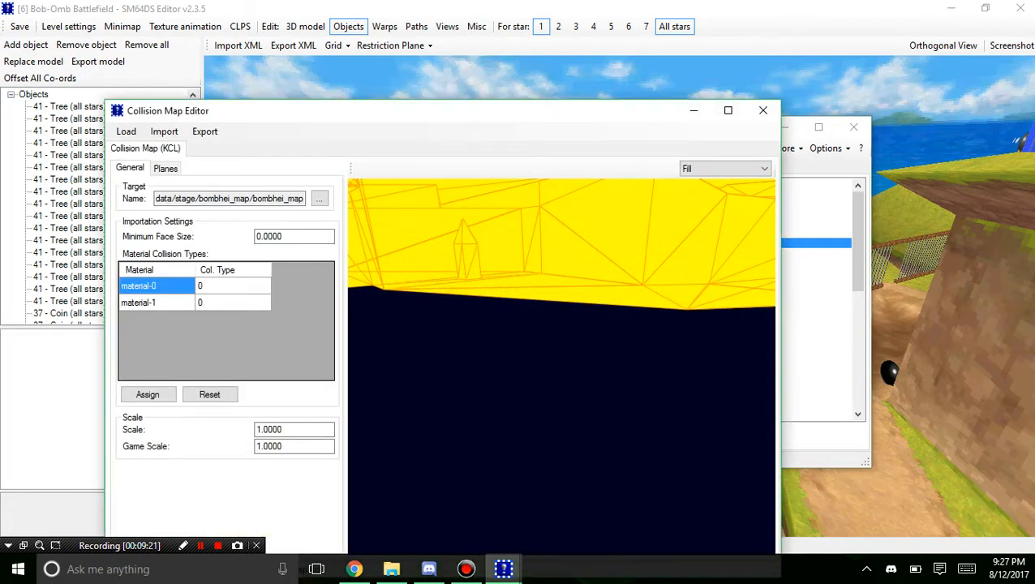
pyautogui.click(728, 110)
pyautogui.moveTo(512, 221); pyautogui.dragTo(552, 357)
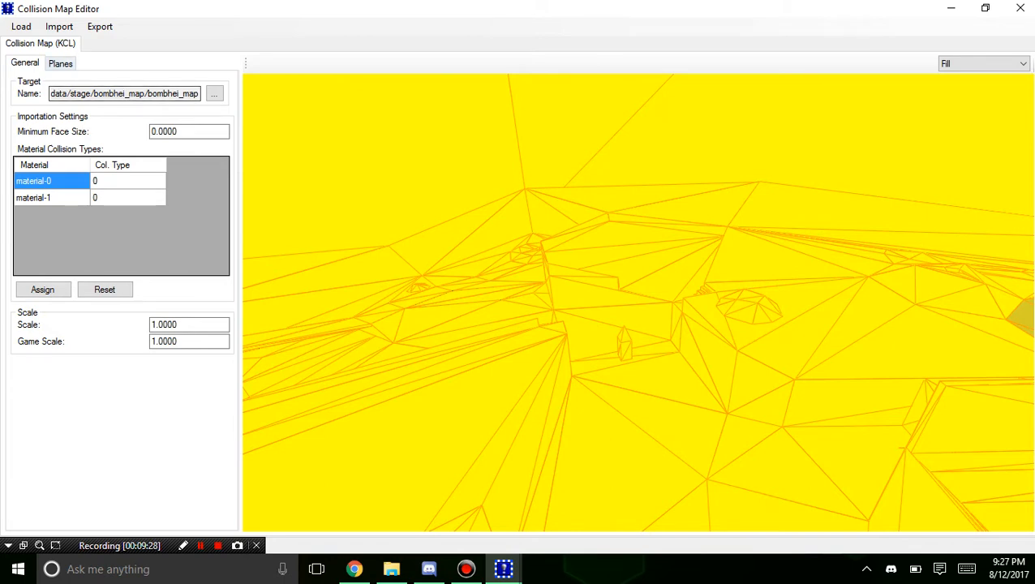
# Look through the material collision types sorted by material, the list of planes and the surrounding terrain.
pyautogui.click(51, 197)
pyautogui.click(51, 165)
pyautogui.click(51, 181)
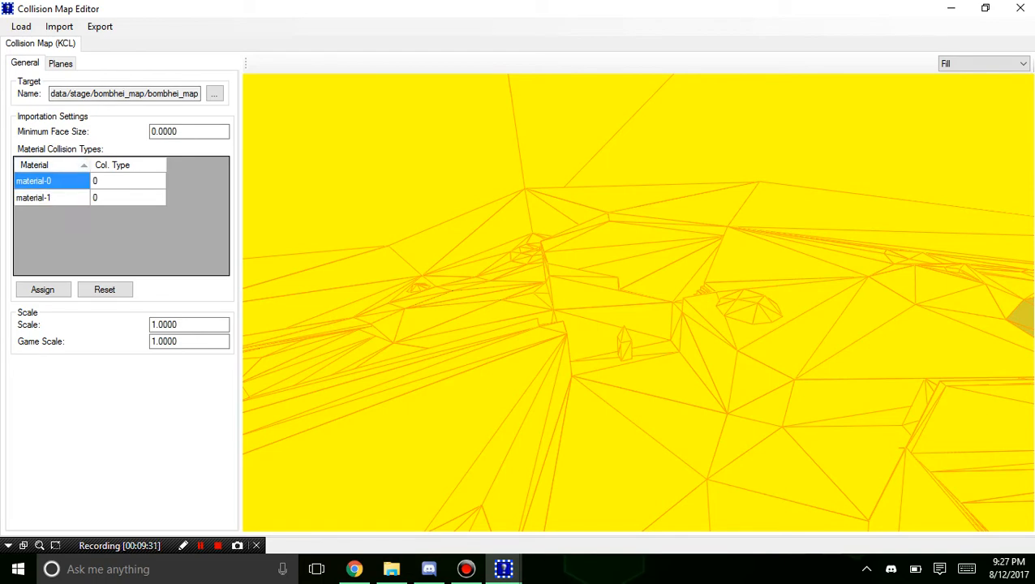
pyautogui.click(60, 63)
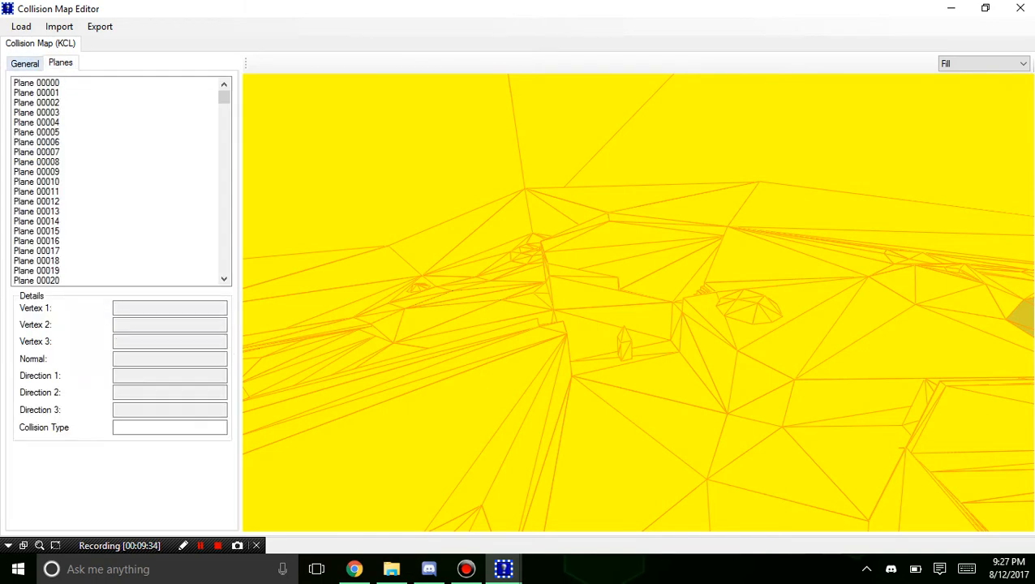
pyautogui.click(24, 64)
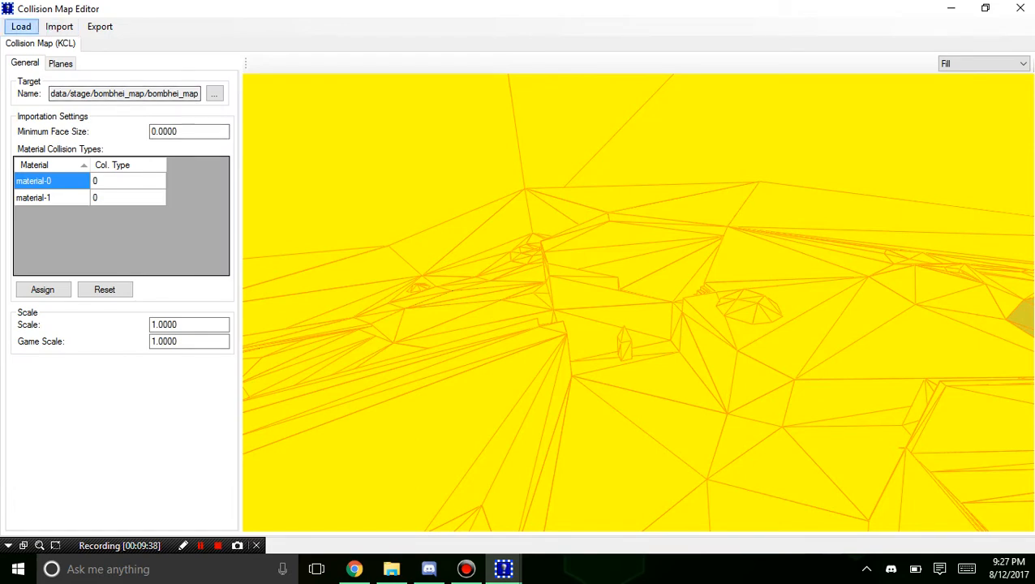
pyautogui.moveTo(730, 284); pyautogui.dragTo(251, 345, button='right')
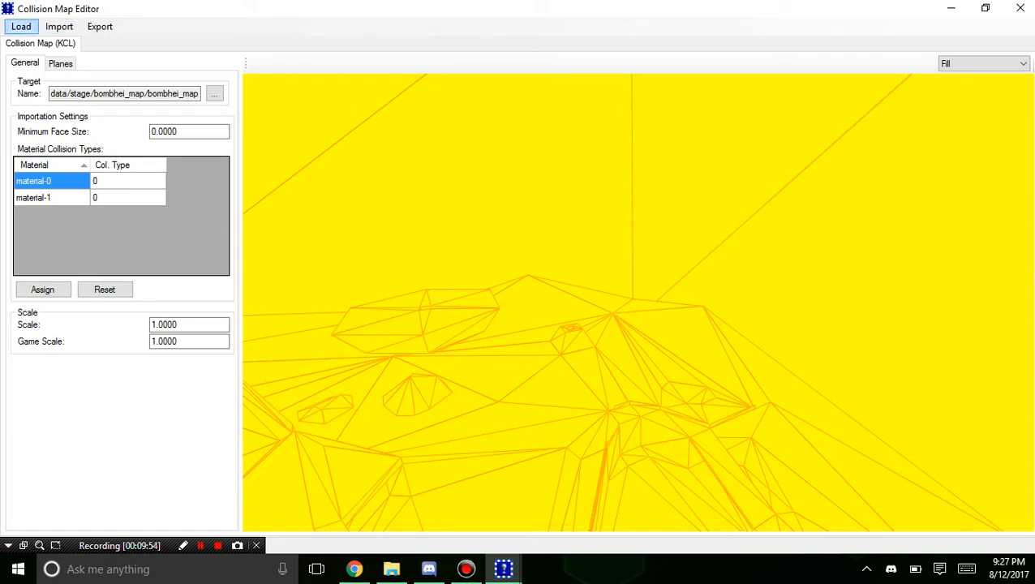
# View the collision map export option, look at the terrain from another angle and close the Collision Map Editor.
pyautogui.click(100, 26)
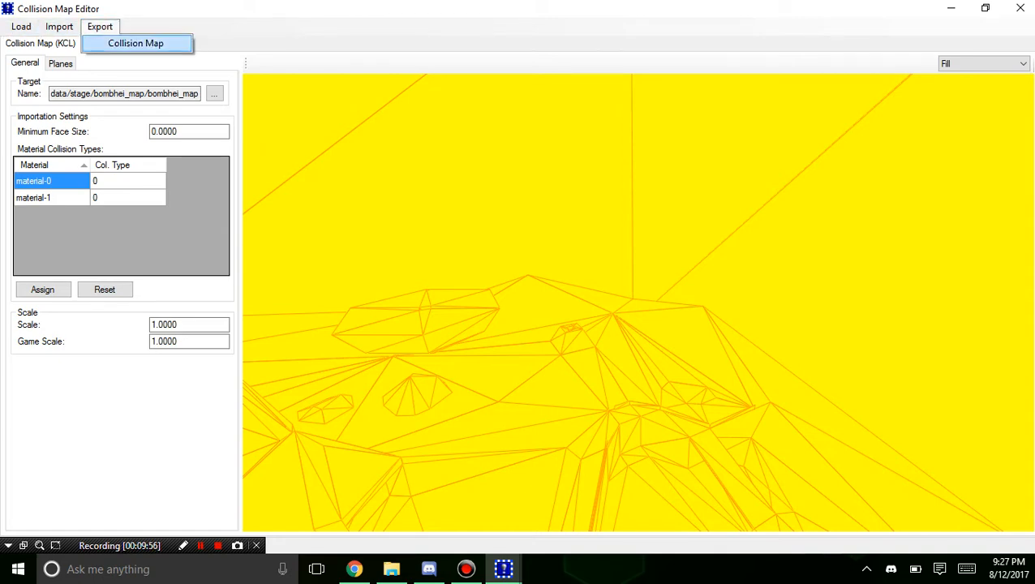
pyautogui.click(136, 43)
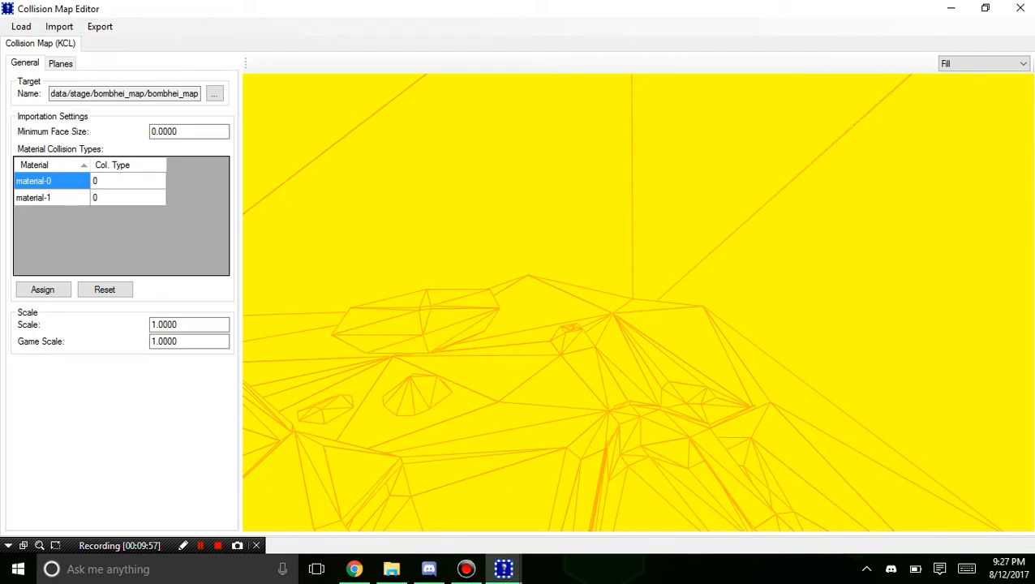
pyautogui.moveTo(638, 301); pyautogui.dragTo(357, 296, button='right')
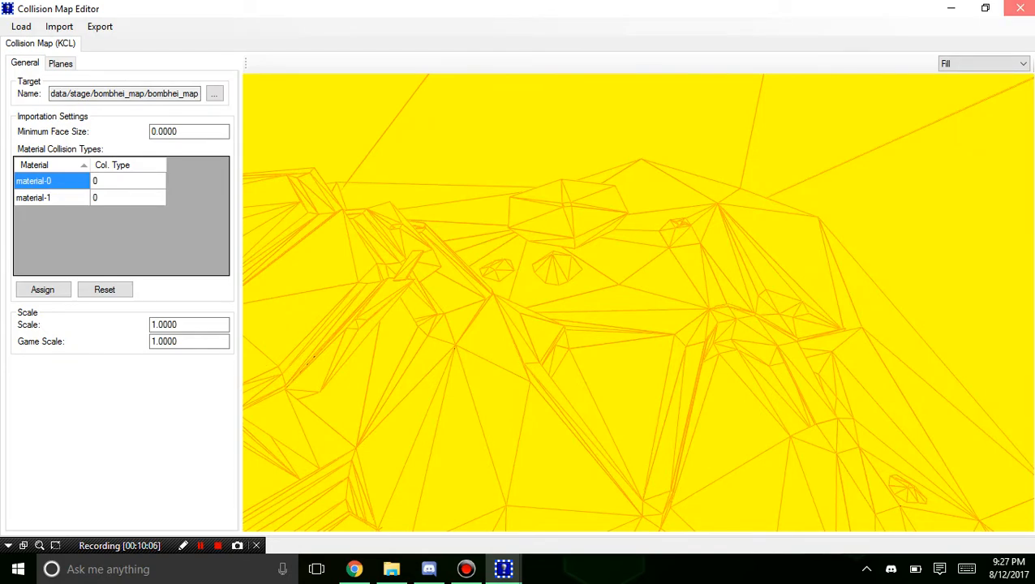
pyautogui.click(1020, 9)
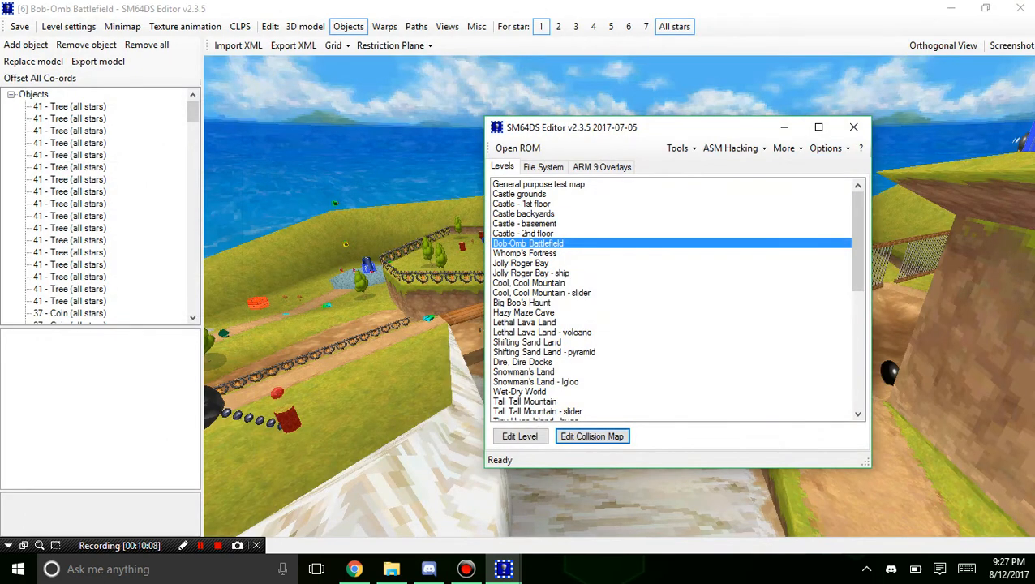
# Browse the ROM file system to data/stage/bombhei_map and select bombhei_map.kcl.
pyautogui.click(541, 293)
pyautogui.click(523, 233)
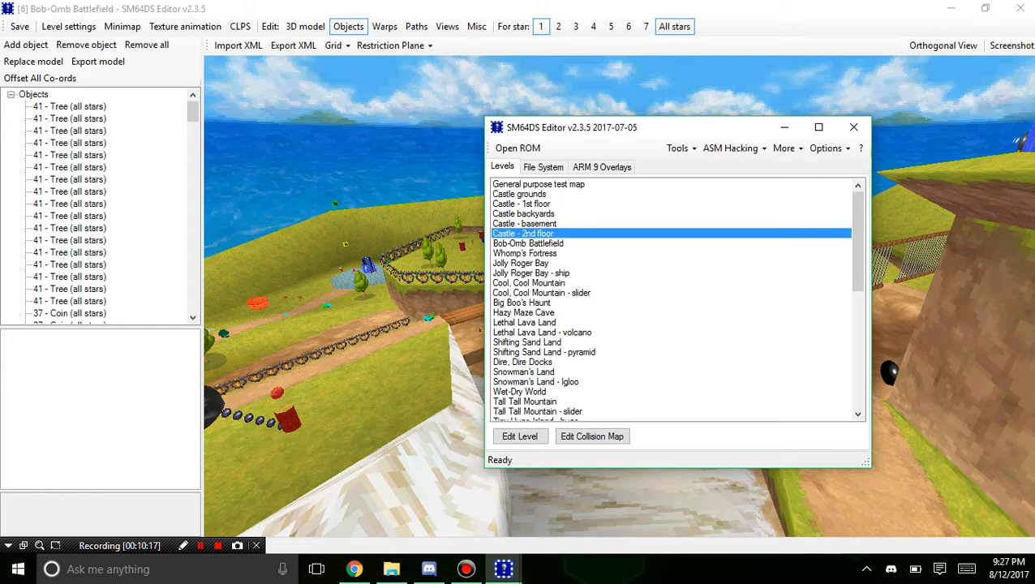
pyautogui.click(543, 167)
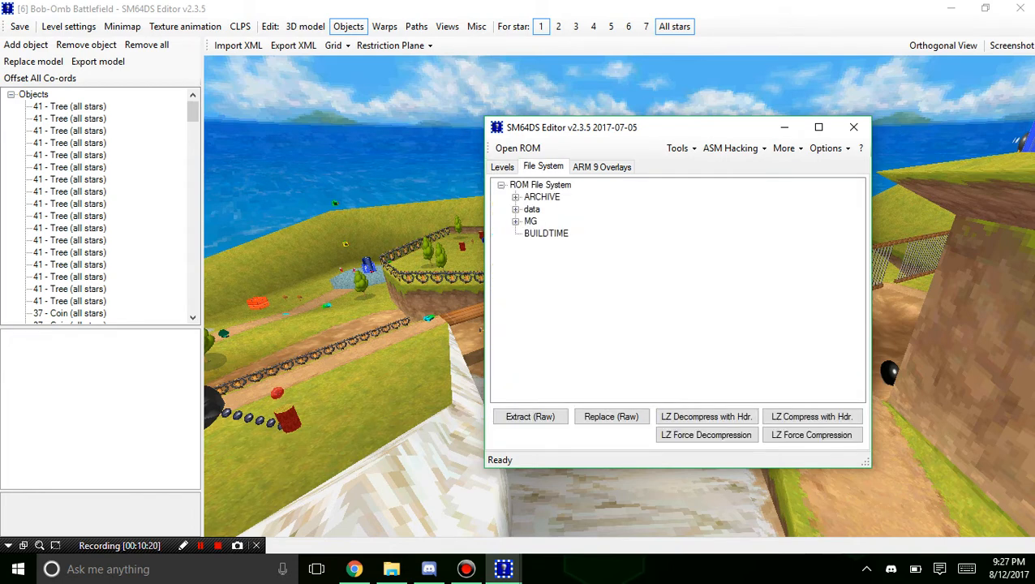
pyautogui.click(515, 209)
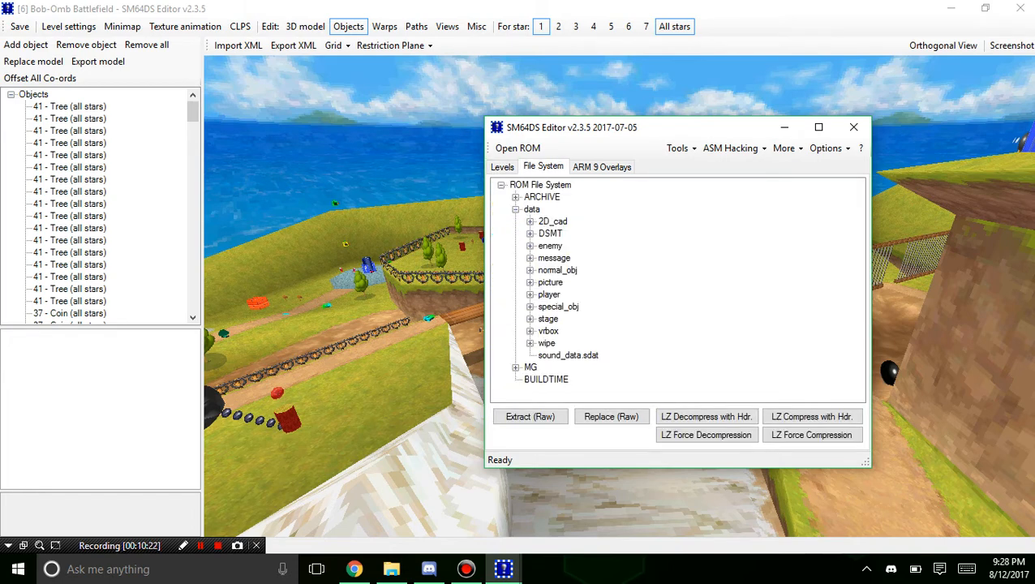
pyautogui.click(530, 318)
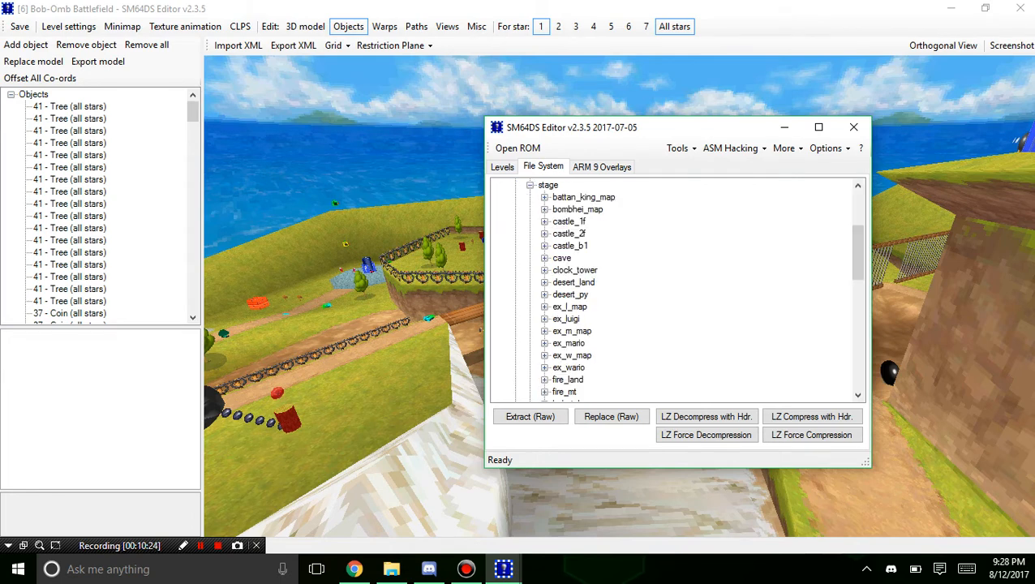
pyautogui.click(545, 209)
pyautogui.click(599, 221)
pyautogui.scroll(3, 677, 290)
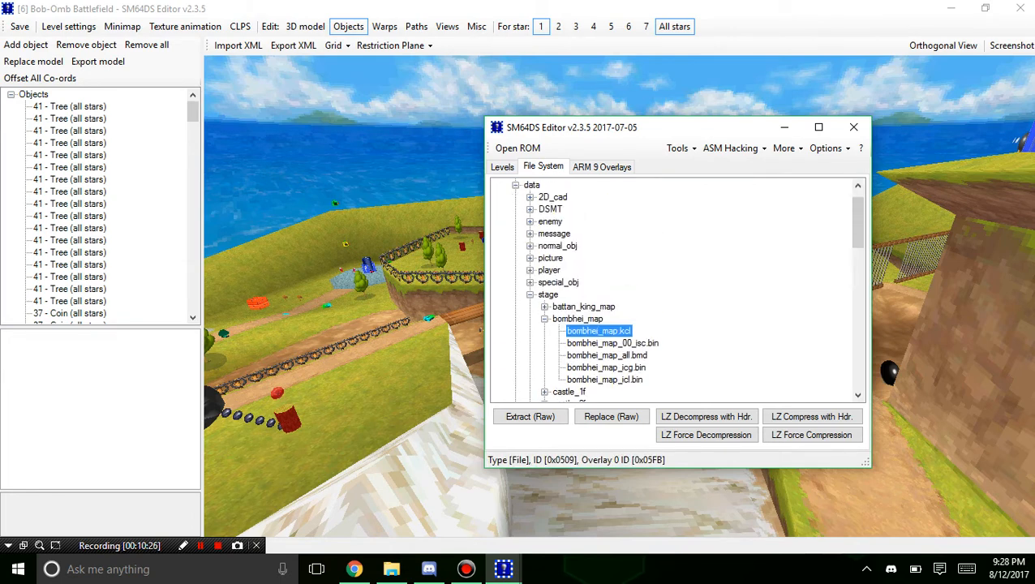
# Collapse the bombhei_map, stage and data folders in the ROM file system and return to the level list.
pyautogui.click(545, 319)
pyautogui.scroll(1, 678, 289)
pyautogui.click(530, 319)
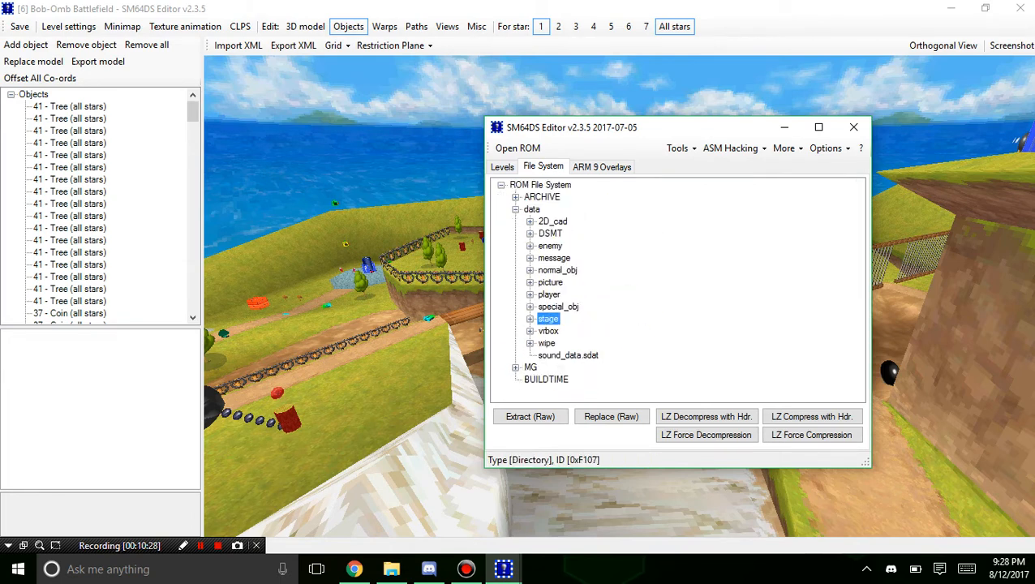
pyautogui.click(515, 209)
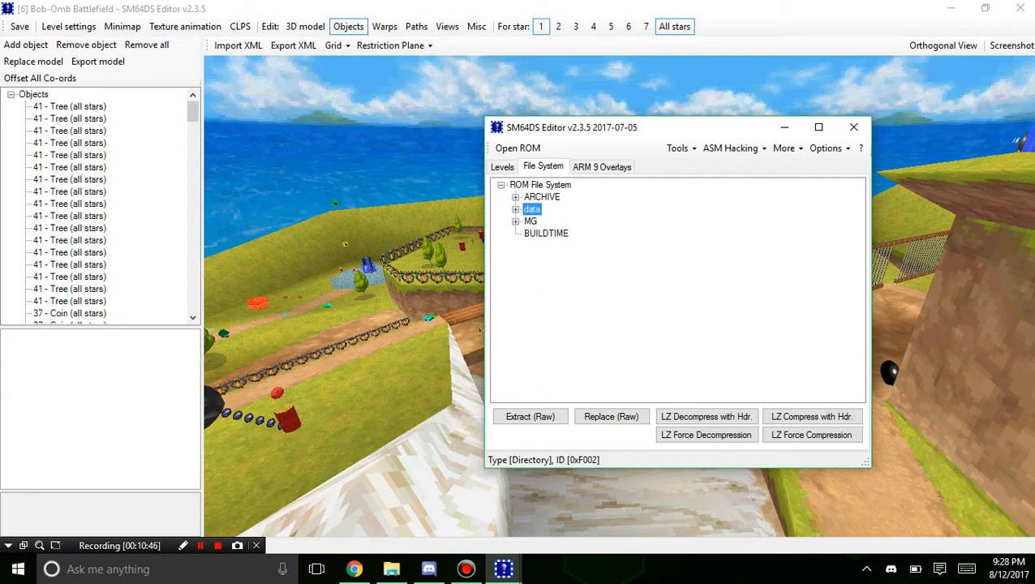
pyautogui.click(502, 166)
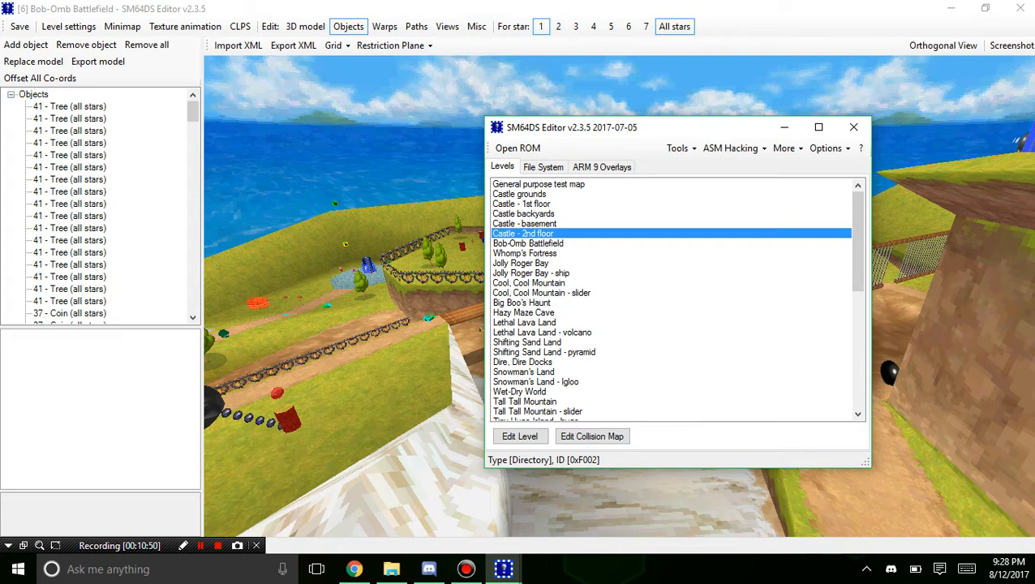
# Open the Model and Collision Map Importer, maximize it and view its collision map settings before returning to the model settings.
pyautogui.click(677, 147)
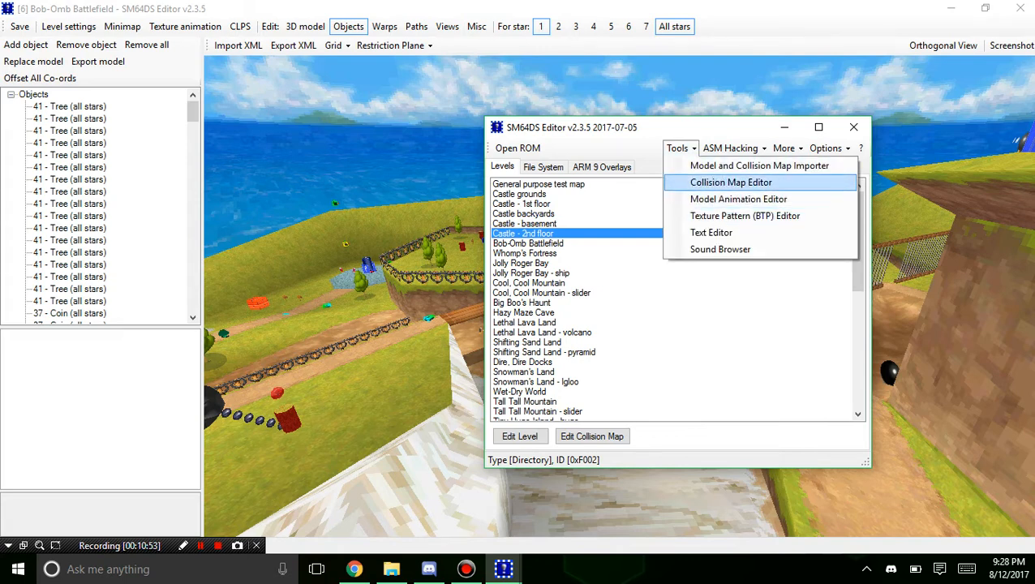
pyautogui.click(759, 165)
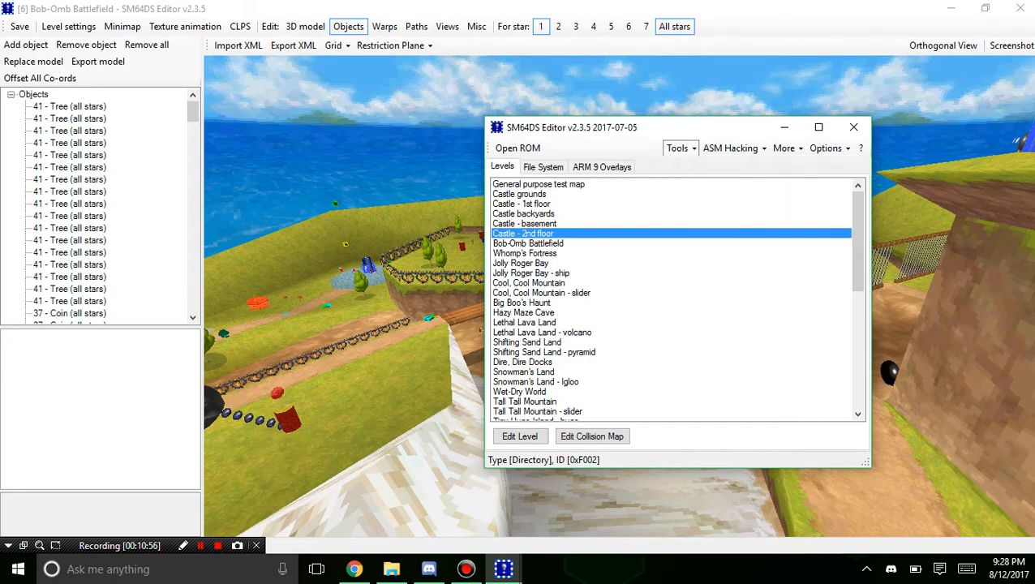
pyautogui.press('super+Up')
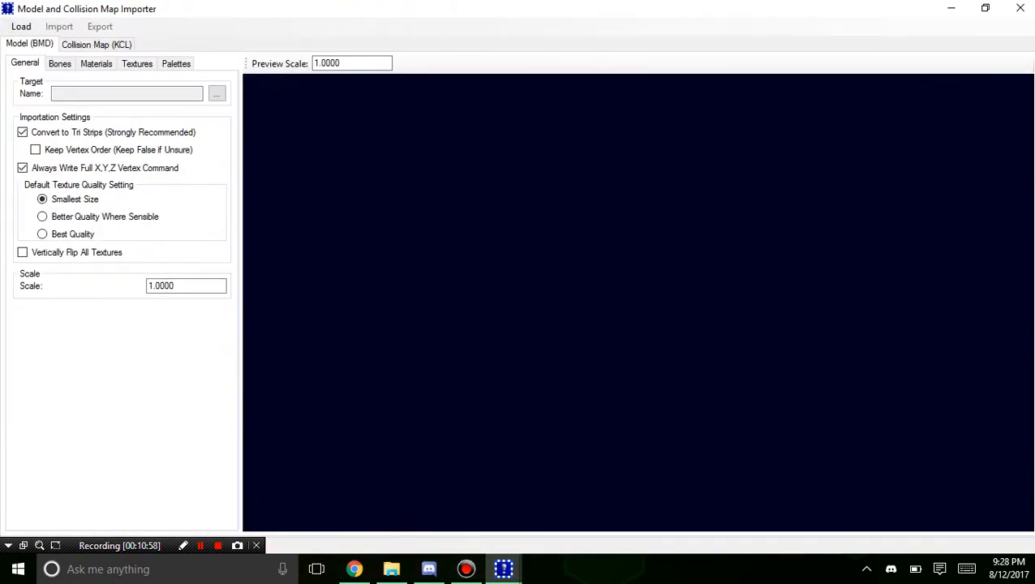
pyautogui.click(96, 45)
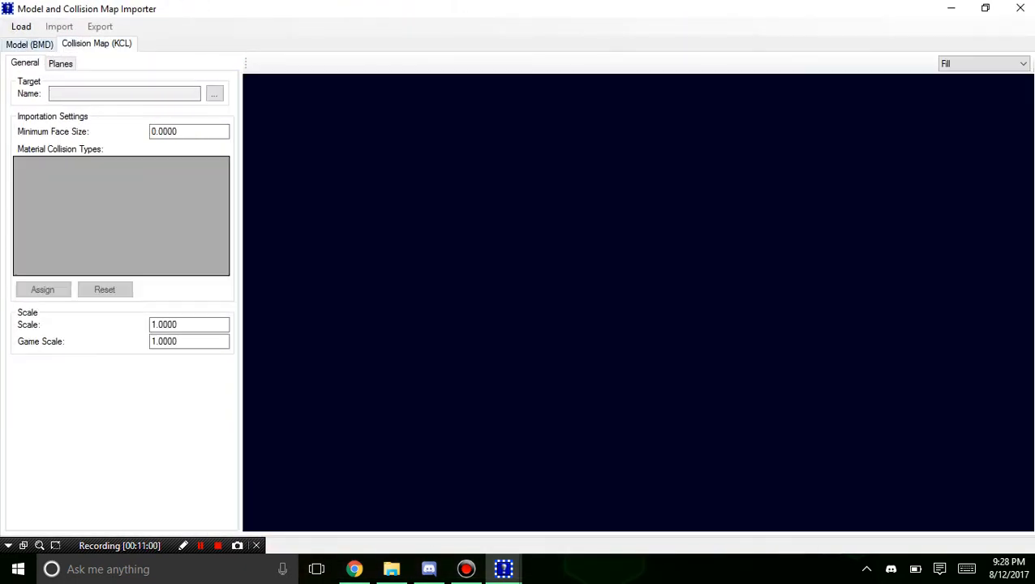
pyautogui.click(29, 44)
# Load the internal model bombhei_map_all.bmd from data/stage/bombhei_map into the importer.
pyautogui.click(22, 25)
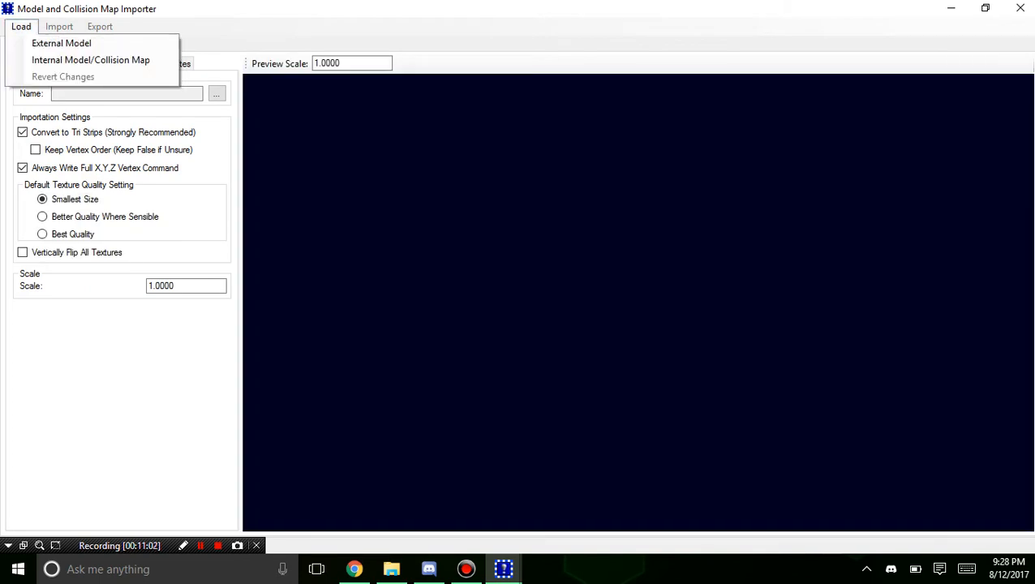
pyautogui.click(90, 60)
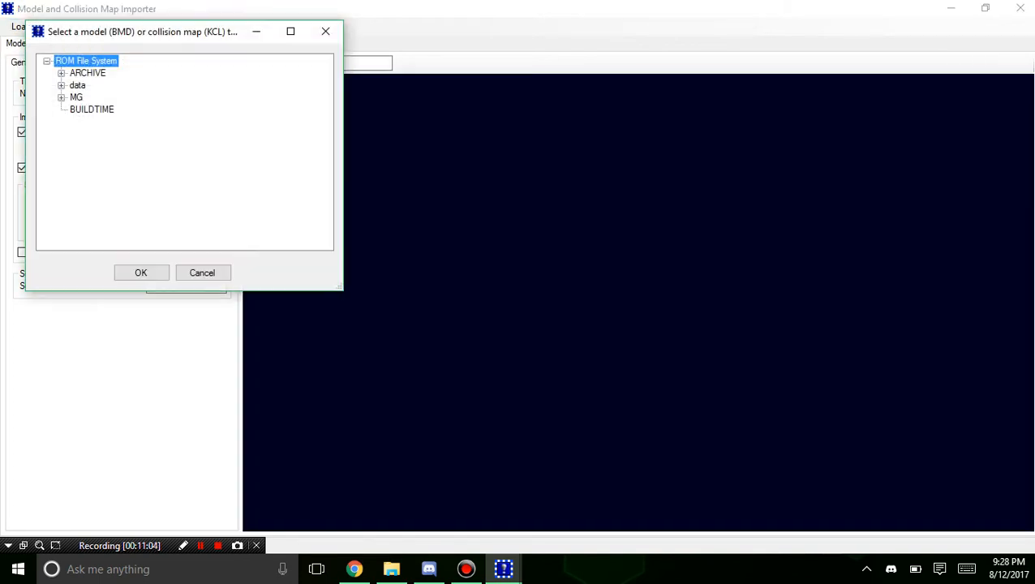
pyautogui.click(61, 84)
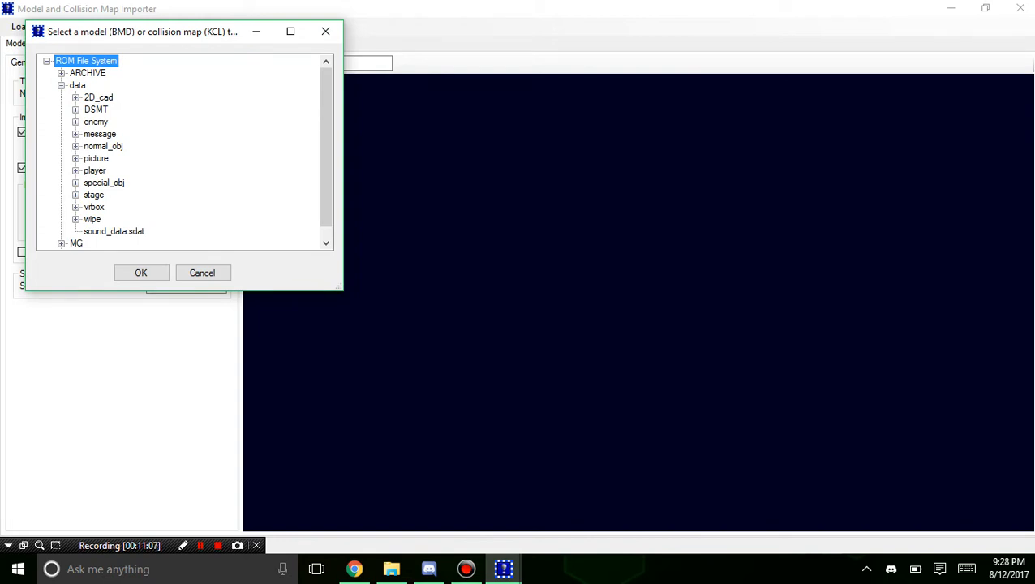
pyautogui.click(75, 195)
pyautogui.click(90, 85)
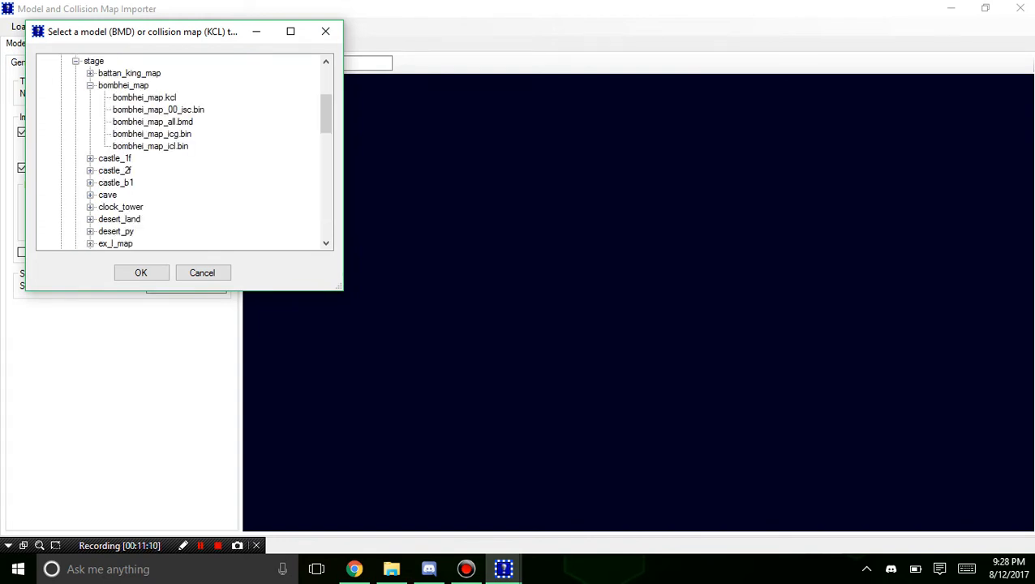
pyautogui.click(153, 122)
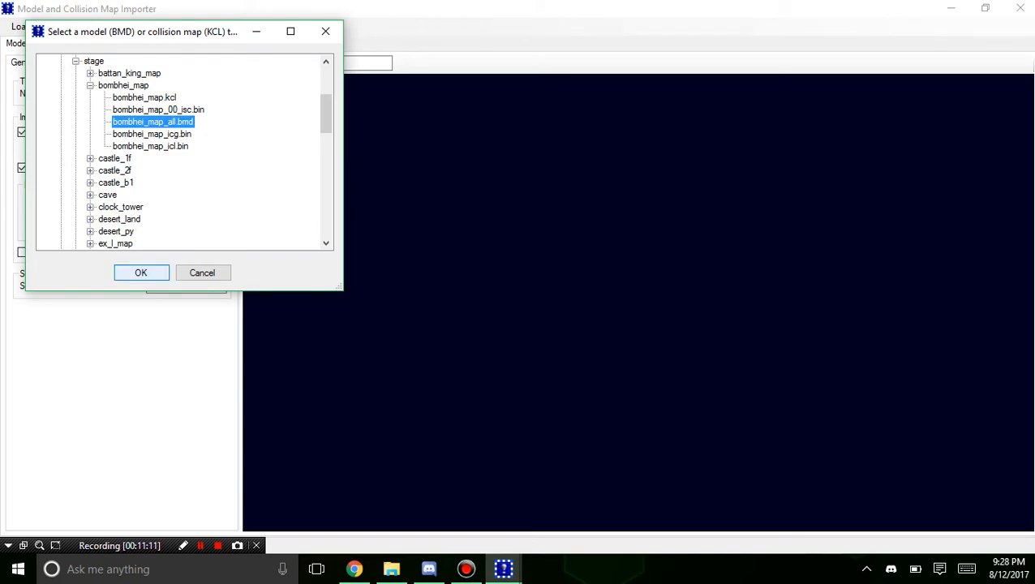
pyautogui.click(141, 272)
# Examine the loaded Bob-Omb Battlefield model from several angles, including the well, the underside and the mountain.
pyautogui.scroll(-5, 638, 302)
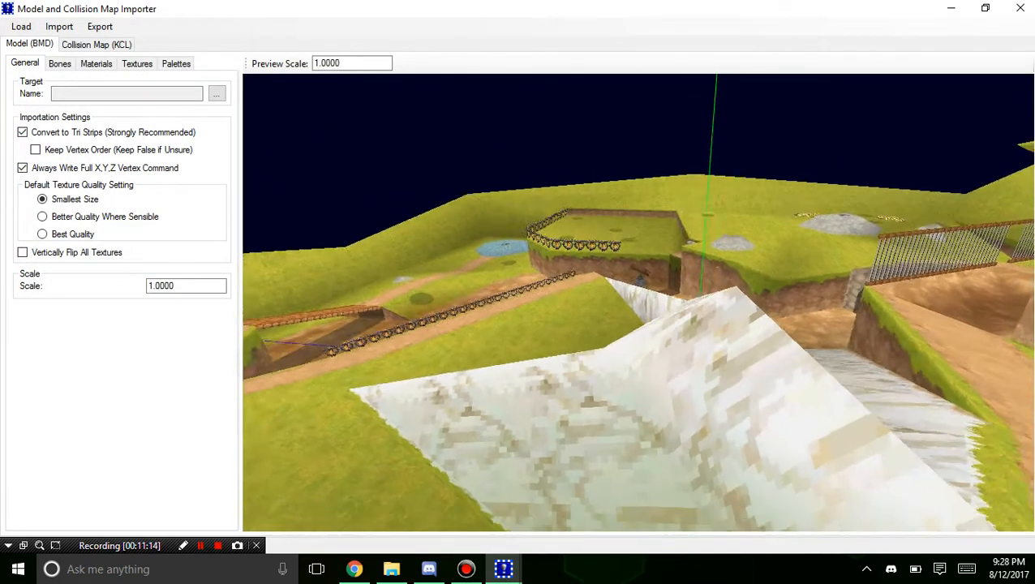
pyautogui.moveTo(638, 302); pyautogui.dragTo(714, 340, button='right')
pyautogui.moveTo(568, 309); pyautogui.dragTo(755, 276, button='right')
pyautogui.scroll(4, 638, 302)
pyautogui.moveTo(638, 301); pyautogui.dragTo(819, 357, button='right')
pyautogui.moveTo(730, 324); pyautogui.dragTo(519, 325)
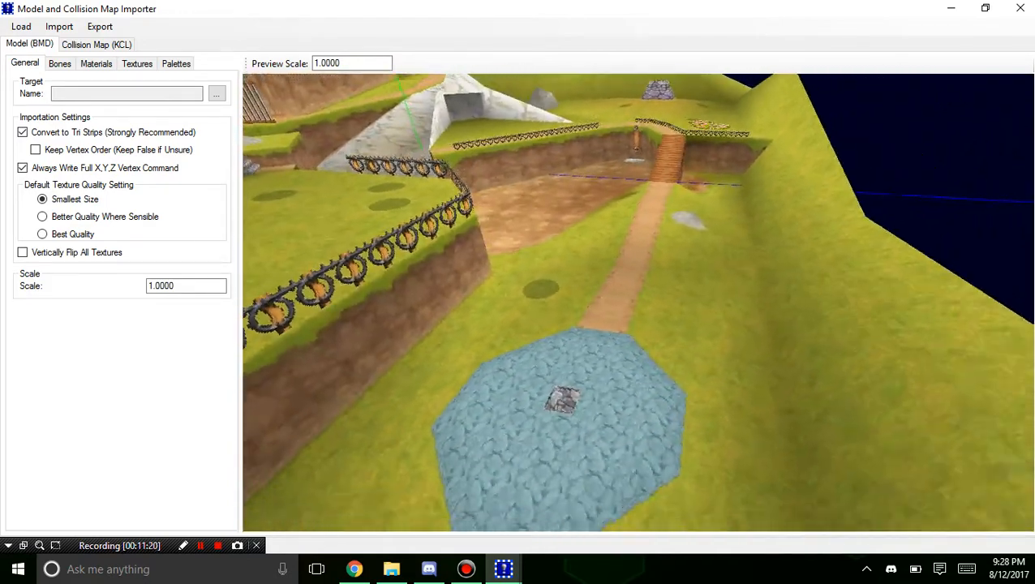
pyautogui.moveTo(568, 308); pyautogui.dragTo(665, 381, button='right')
pyautogui.scroll(3, 637, 302)
pyautogui.moveTo(637, 324); pyautogui.dragTo(638, 244)
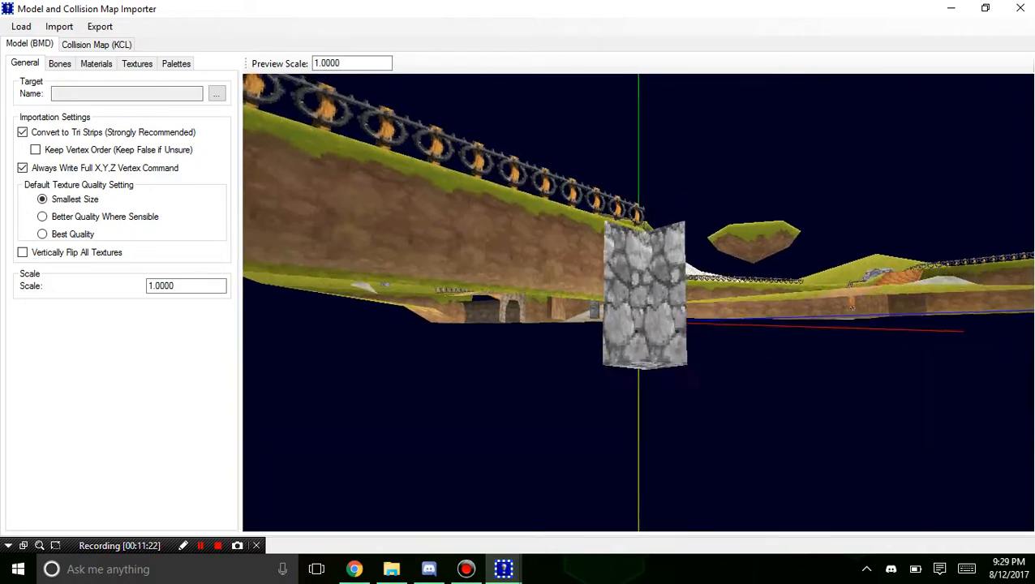
pyautogui.moveTo(638, 365); pyautogui.dragTo(630, 243, button='right')
pyautogui.moveTo(638, 268); pyautogui.dragTo(559, 389)
pyautogui.moveTo(638, 243); pyautogui.dragTo(495, 414, button='right')
pyautogui.moveTo(568, 341); pyautogui.dragTo(649, 332, button='right')
pyautogui.moveTo(649, 333); pyautogui.dragTo(568, 349)
pyautogui.moveTo(638, 325); pyautogui.dragTo(560, 389, button='right')
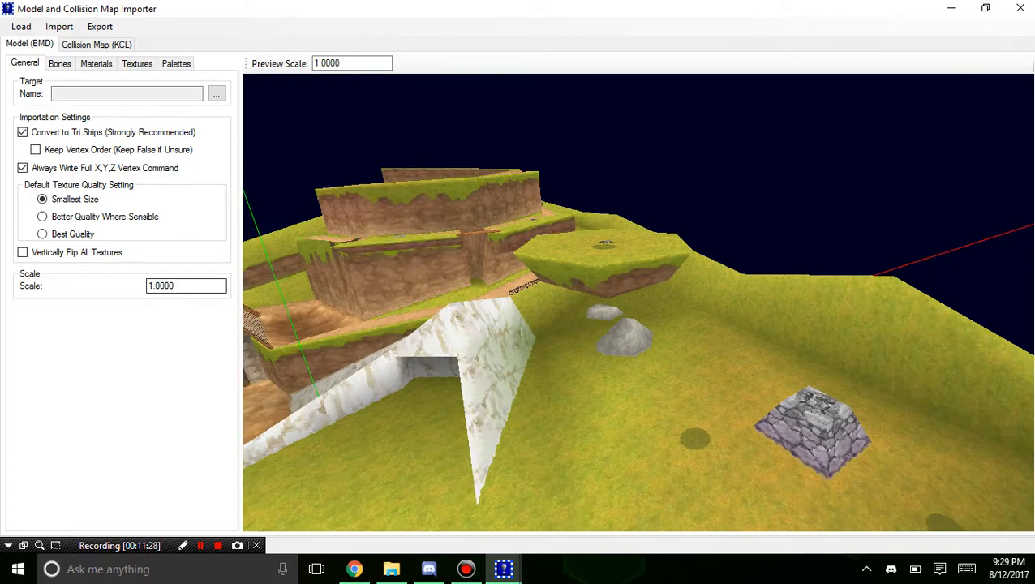
# Look over the collision map preview of the loaded model and return to the model settings.
pyautogui.click(96, 44)
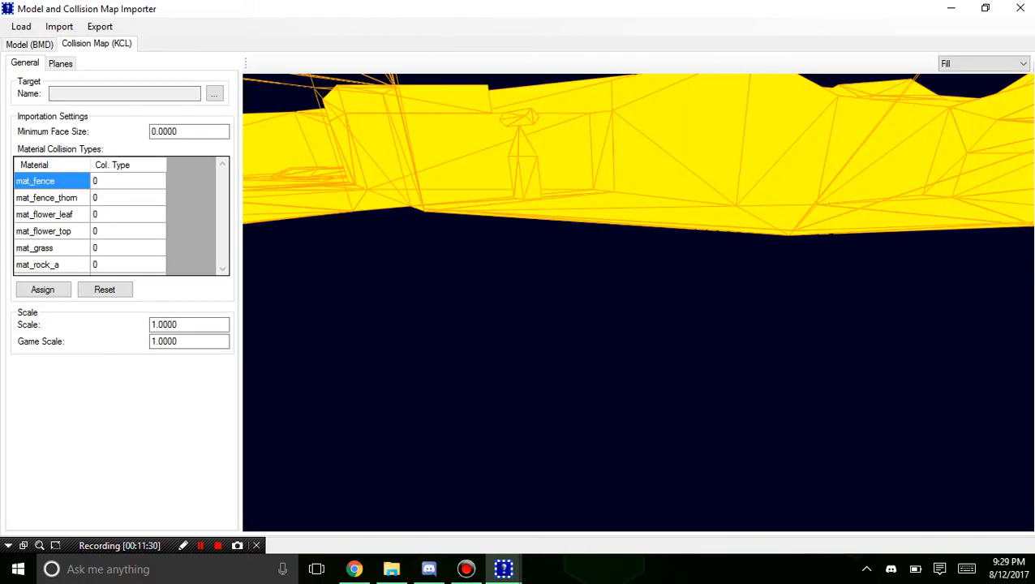
pyautogui.moveTo(637, 302); pyautogui.dragTo(538, 369, button='right')
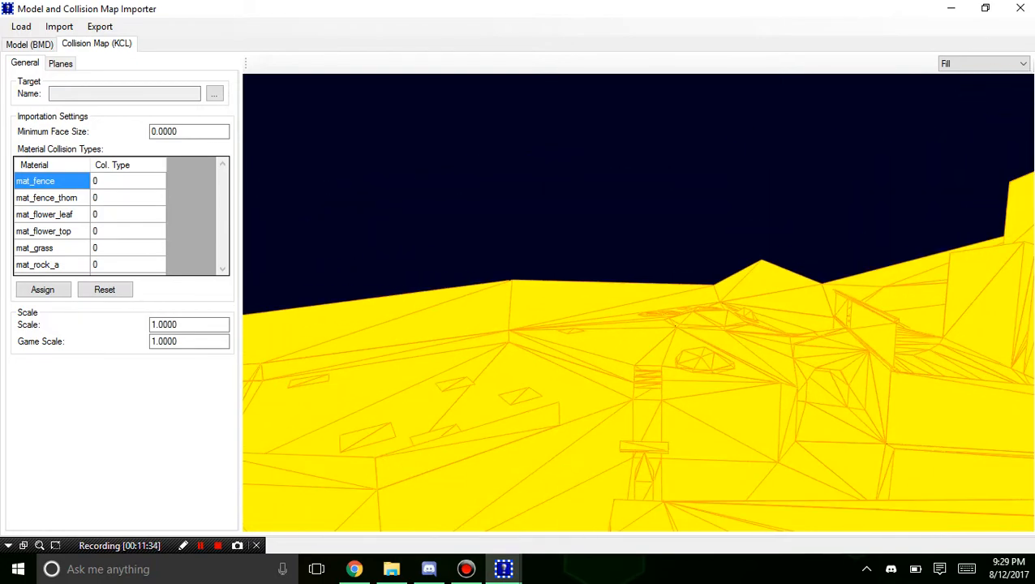
pyautogui.click(30, 44)
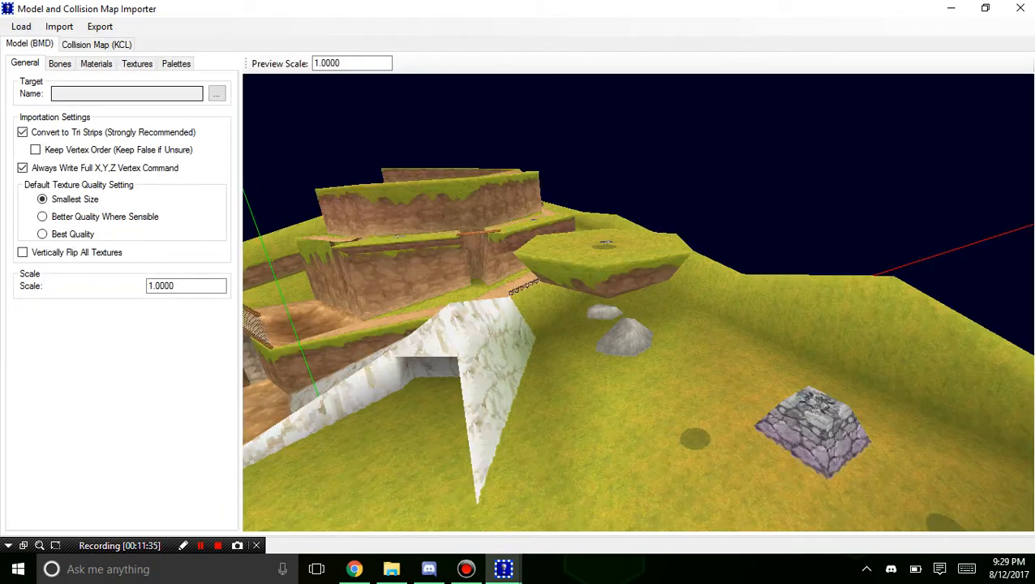
# Try the model at a scale of 2 and then 5.
pyautogui.doubleClick(150, 286)
pyautogui.write('2')
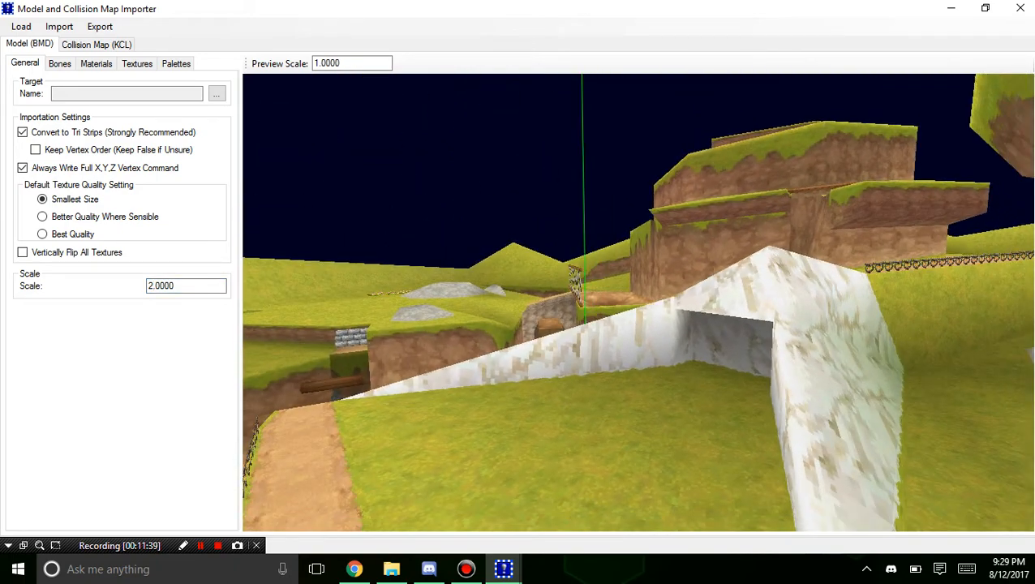
pyautogui.doubleClick(150, 286)
pyautogui.write('5')
pyautogui.moveTo(639, 303); pyautogui.dragTo(633, 355, button='right')
# Try a collision map scale of 5 and then restore it to 1.
pyautogui.click(97, 44)
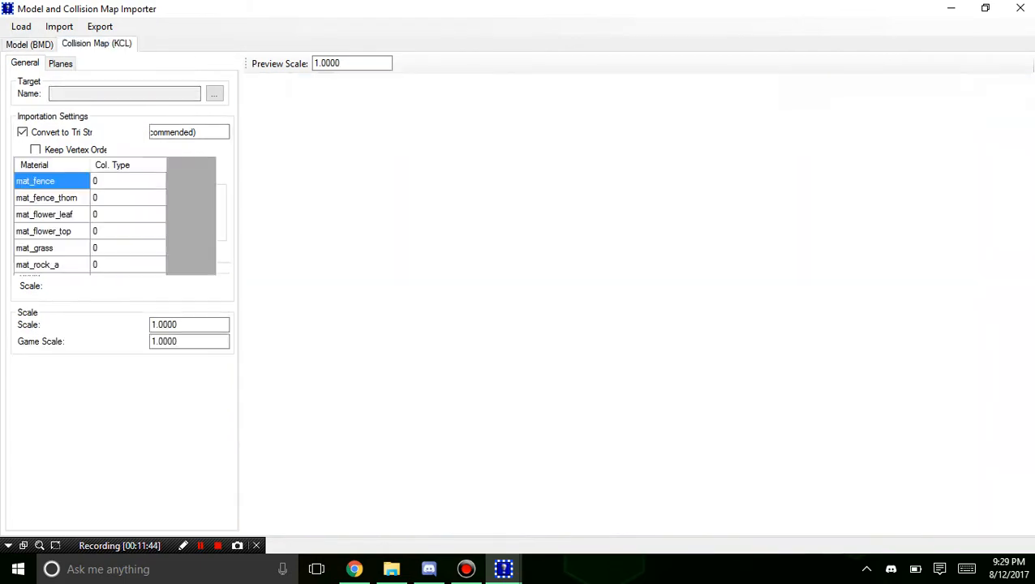
pyautogui.moveTo(639, 303); pyautogui.dragTo(406, 243, button='right')
pyautogui.scroll(2, 639, 303)
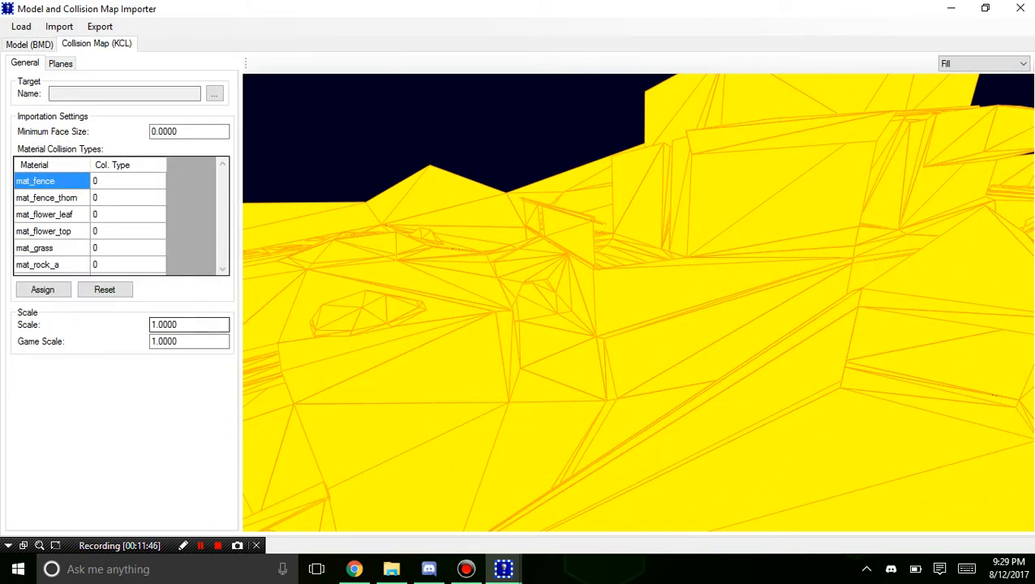
pyautogui.moveTo(151, 323); pyautogui.dragTo(156, 324)
pyautogui.write('5')
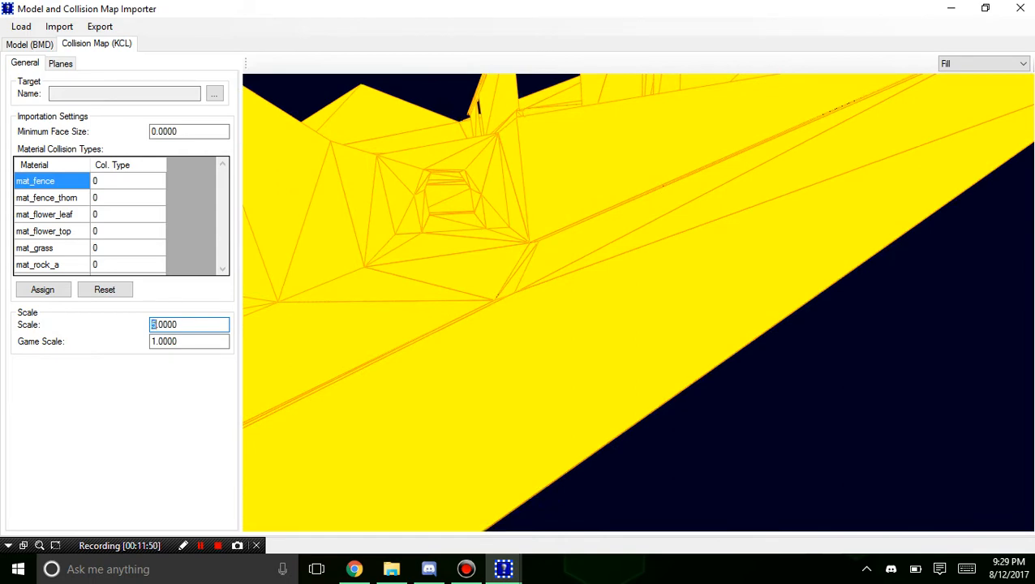
pyautogui.write('1')
# Set the model scale back to 1.
pyautogui.click(29, 44)
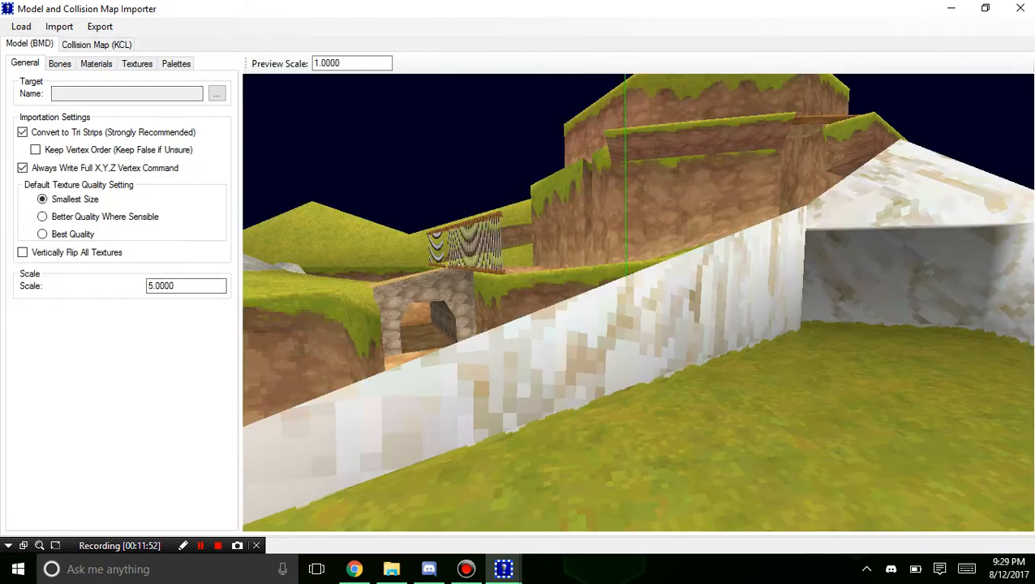
pyautogui.moveTo(148, 285); pyautogui.dragTo(154, 285)
pyautogui.write('1')
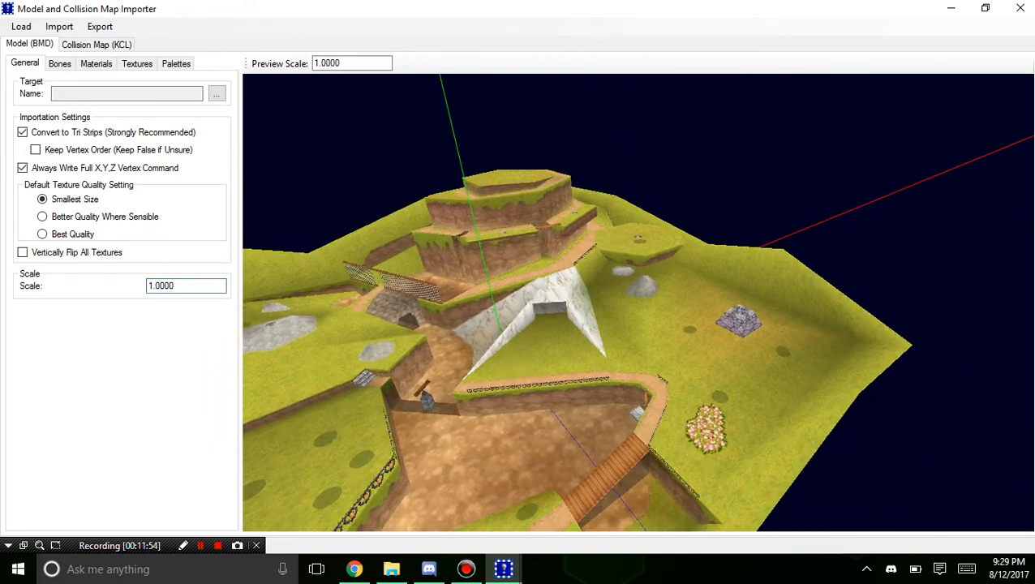
pyautogui.scroll(1, 638, 382)
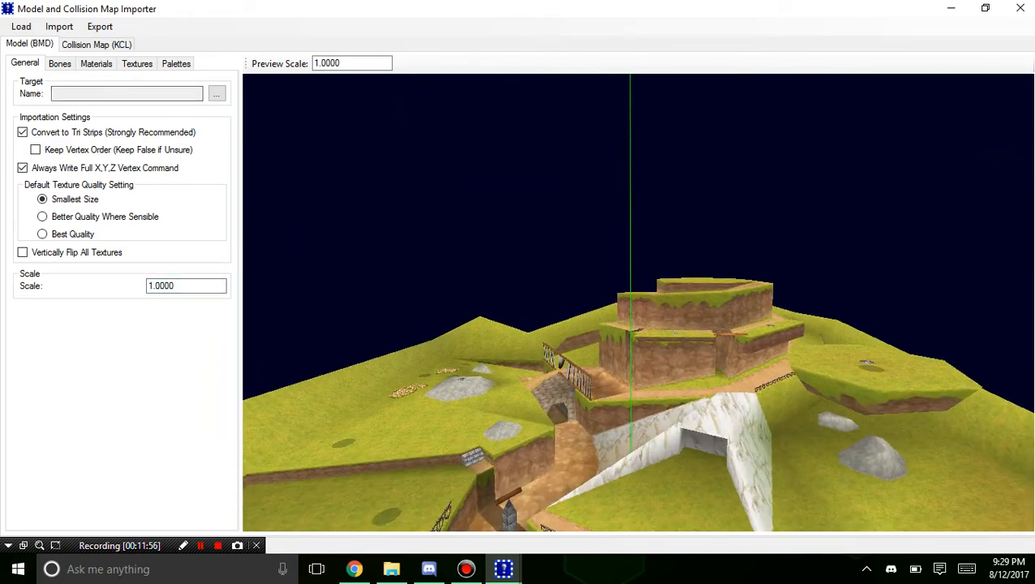
# Switch the Bob-Omb Battlefield level editor to 3D model editing, view the target preset by its level model import and close that importer.
pyautogui.click(127, 94)
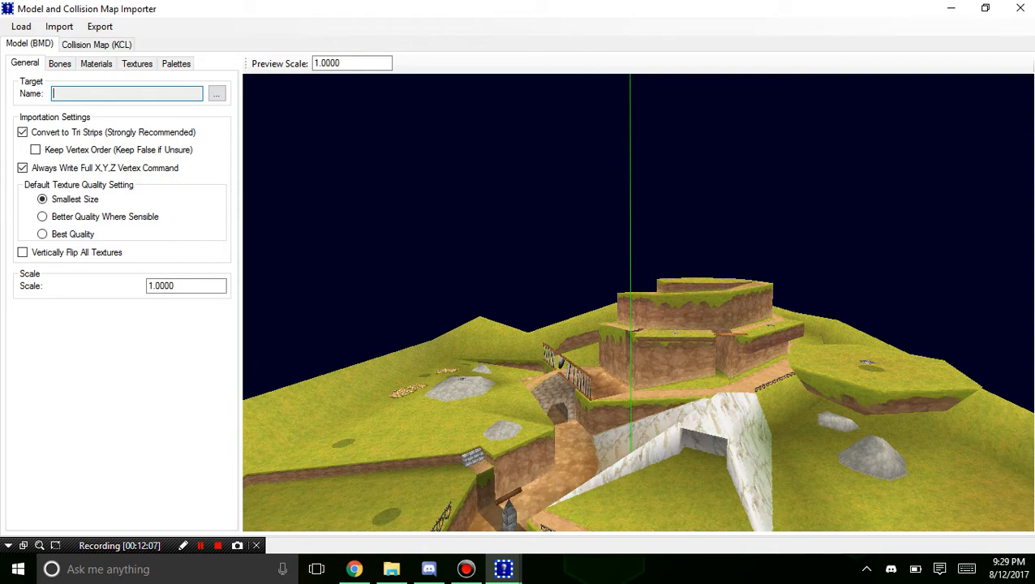
pyautogui.click(503, 569)
pyautogui.click(503, 499)
pyautogui.click(305, 26)
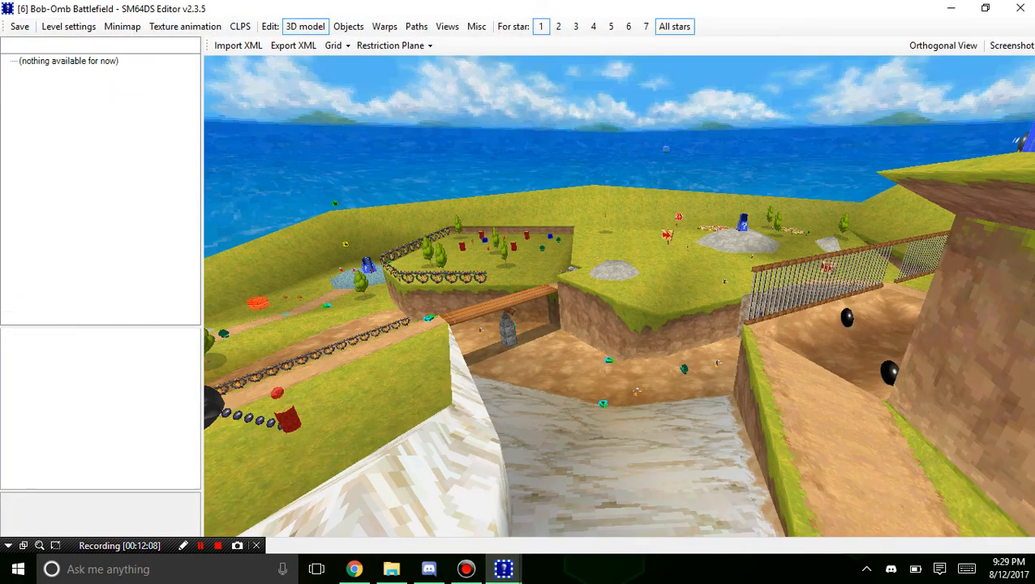
pyautogui.click(25, 45)
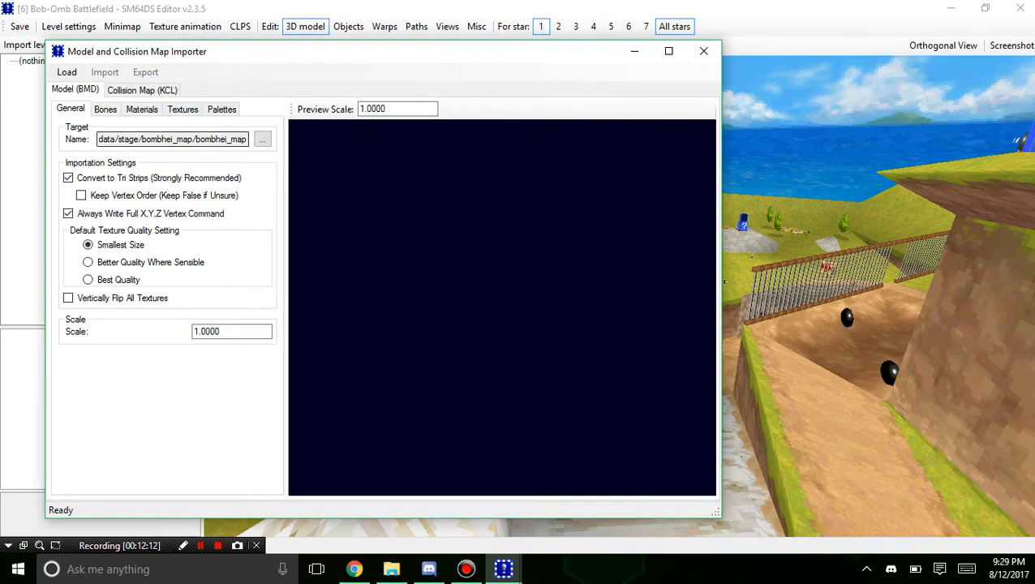
pyautogui.click(704, 51)
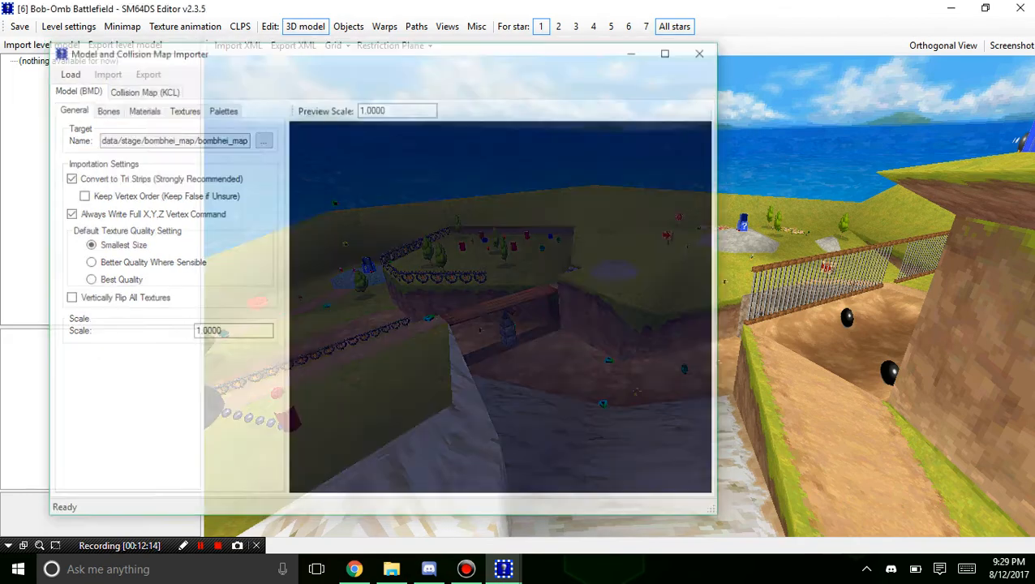
# Return to the importer with the loaded model and choose bombhei_map_all.bmd as the target model to replace.
pyautogui.click(504, 569)
pyautogui.click(638, 496)
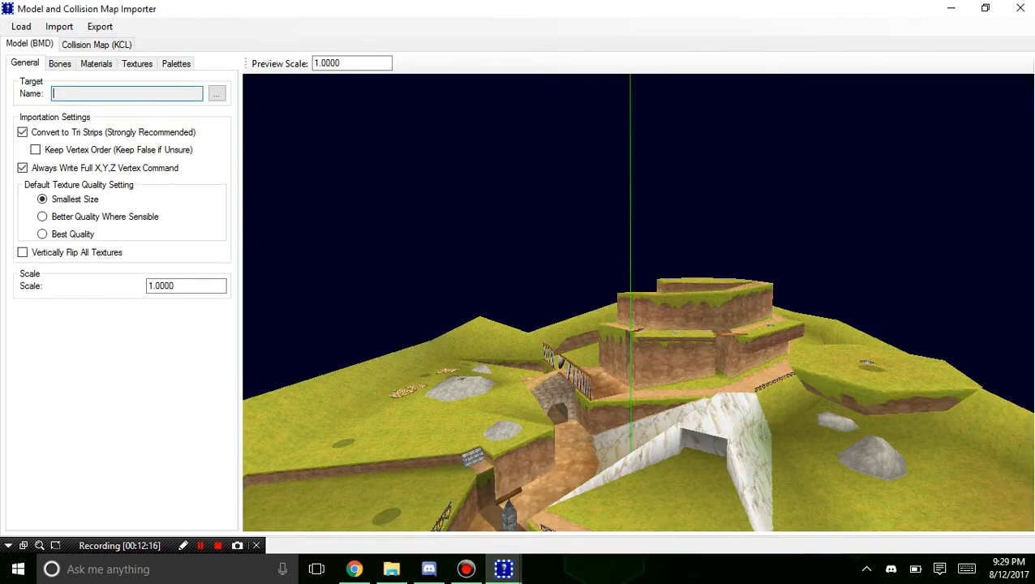
pyautogui.click(217, 93)
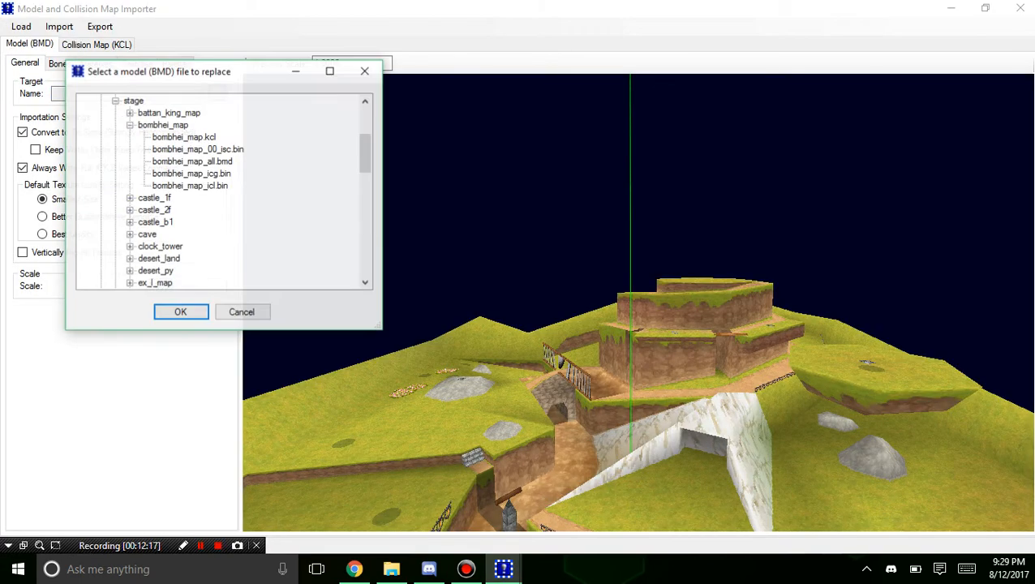
pyautogui.click(191, 161)
pyautogui.click(181, 312)
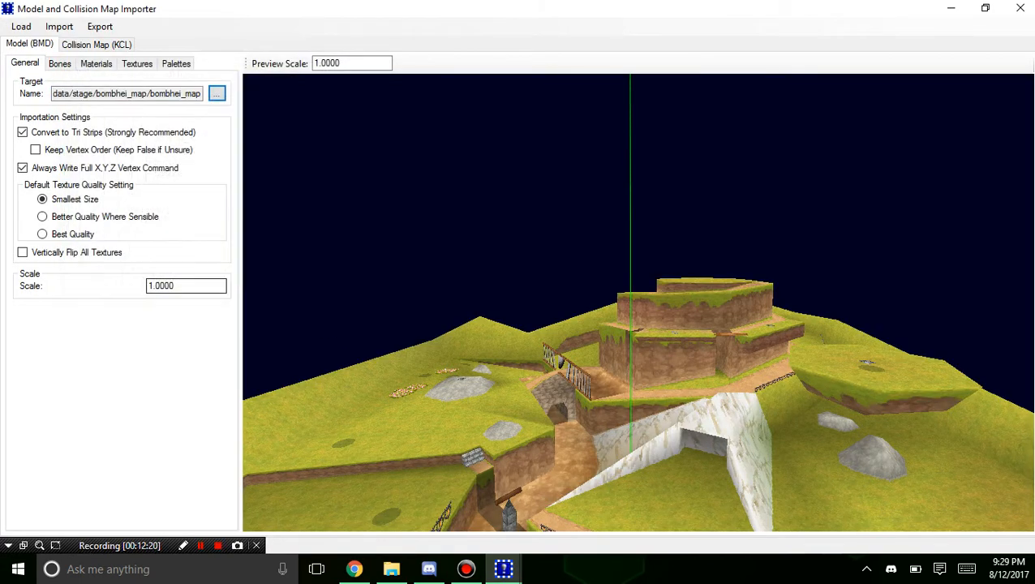
pyautogui.moveTo(638, 303); pyautogui.dragTo(543, 227, button='right')
pyautogui.scroll(2, 638, 303)
pyautogui.moveTo(639, 302); pyautogui.dragTo(681, 276, button='right')
pyautogui.moveTo(638, 303); pyautogui.dragTo(723, 333, button='right')
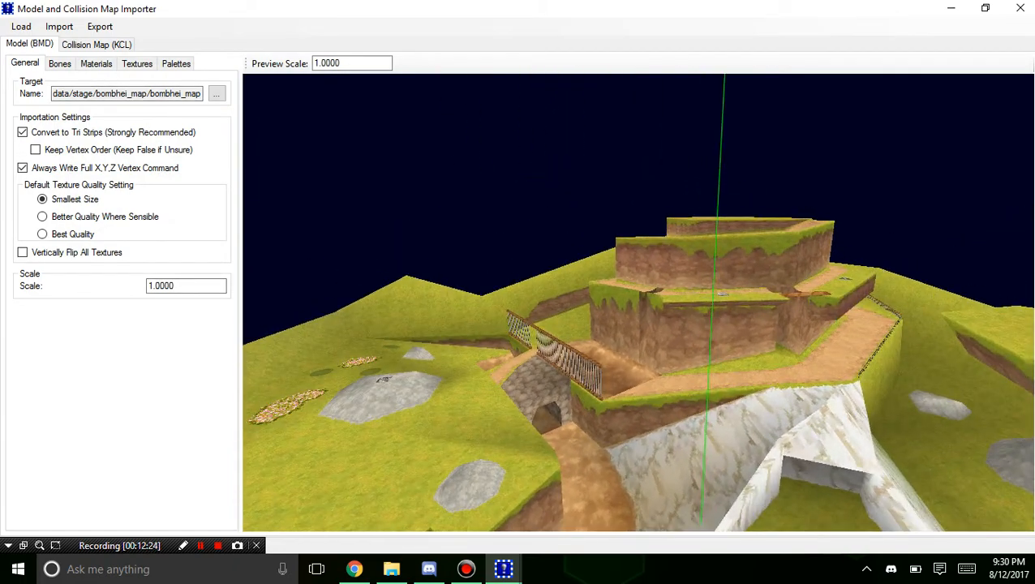
pyautogui.scroll(3, 638, 302)
pyautogui.moveTo(638, 302); pyautogui.dragTo(639, 246)
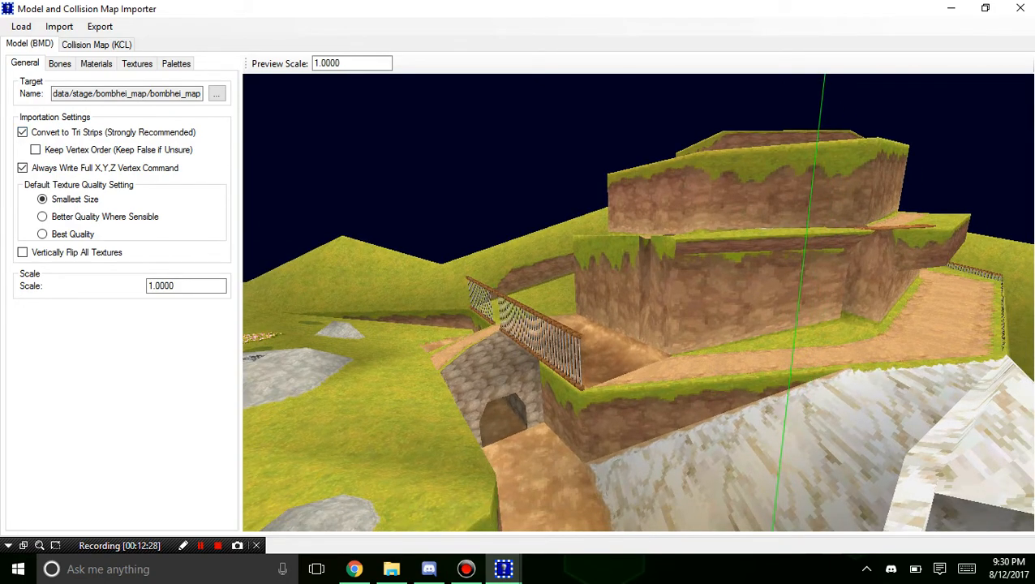
# Examine bone r0's geometries and browse the loaded model's material list.
pyautogui.click(59, 63)
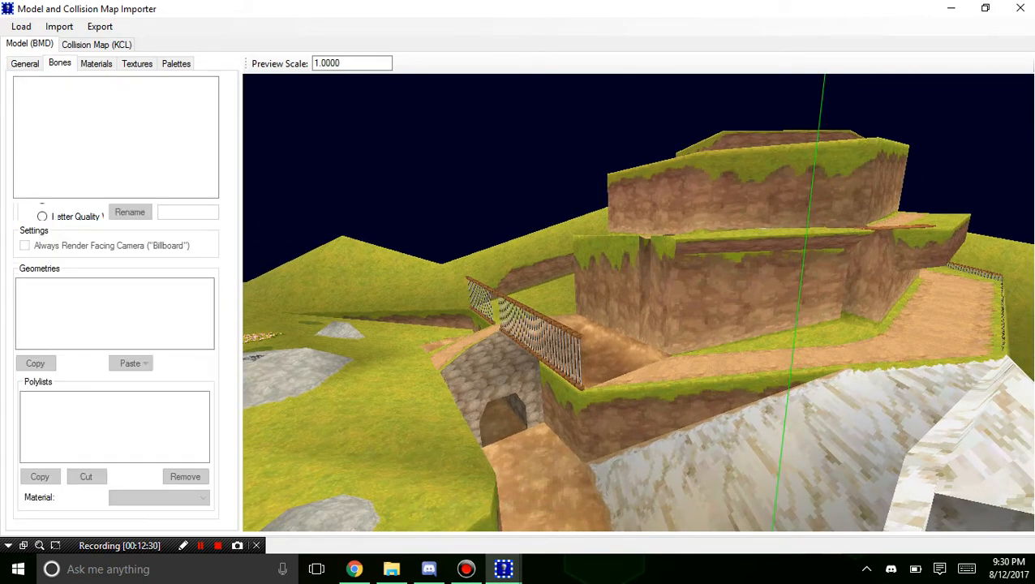
pyautogui.click(35, 84)
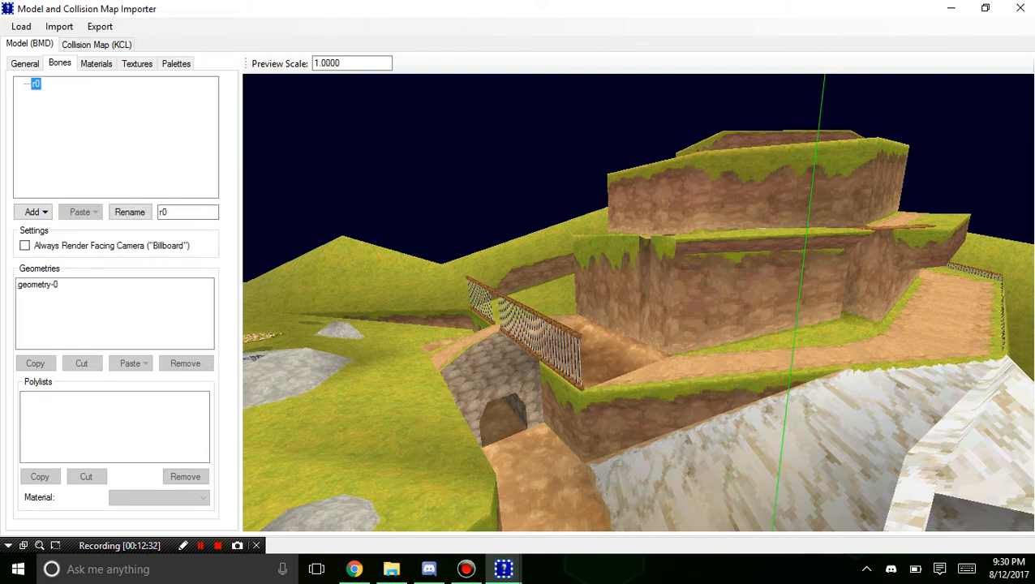
pyautogui.scroll(3, 639, 302)
pyautogui.scroll(-1, 638, 303)
pyautogui.click(96, 63)
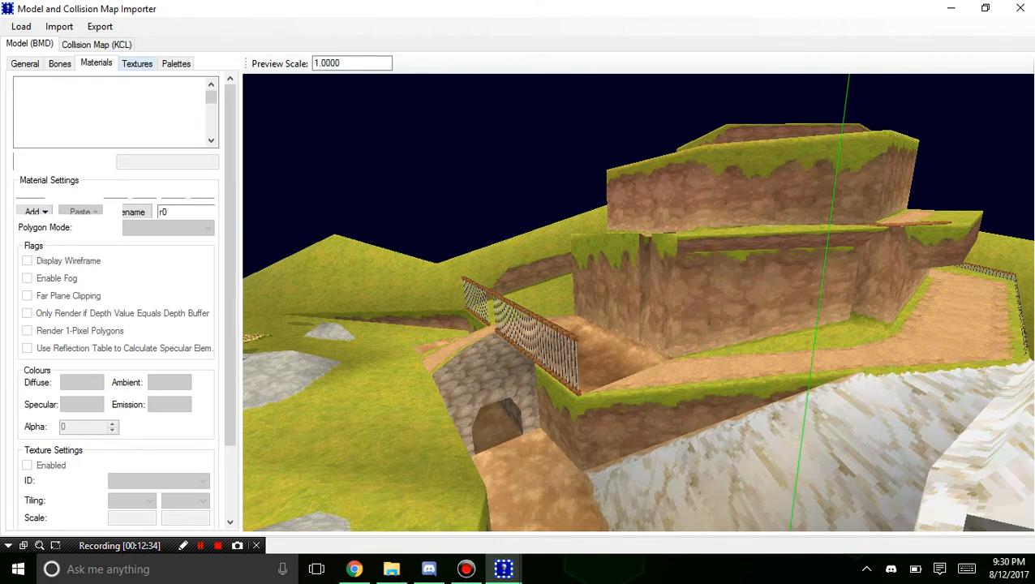
pyautogui.scroll(-6, 109, 111)
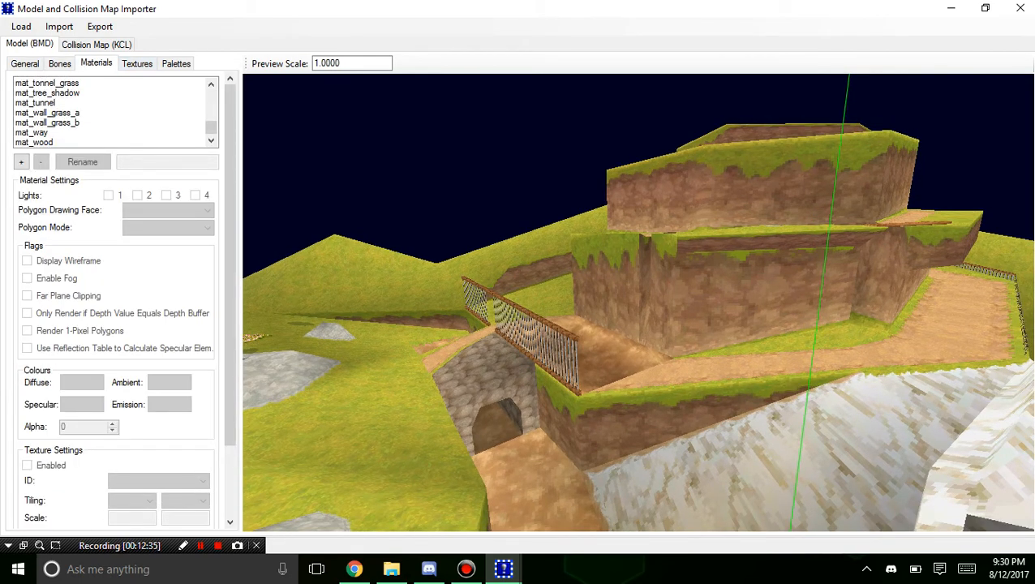
# Browse the model's textures and view the format, dimensions and preview of rock_b.
pyautogui.click(137, 63)
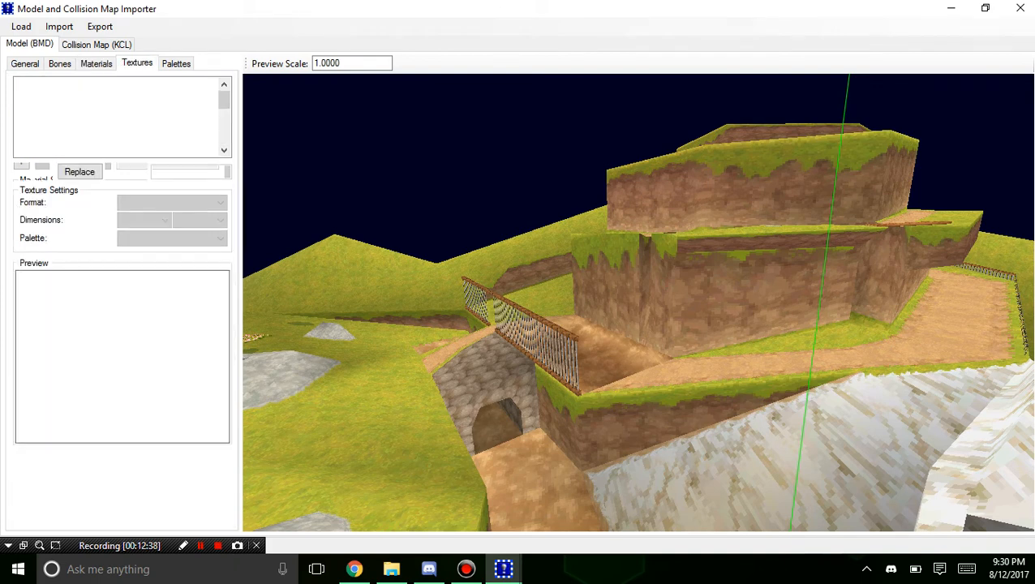
pyautogui.click(27, 103)
pyautogui.click(29, 152)
pyautogui.scroll(-5, 115, 117)
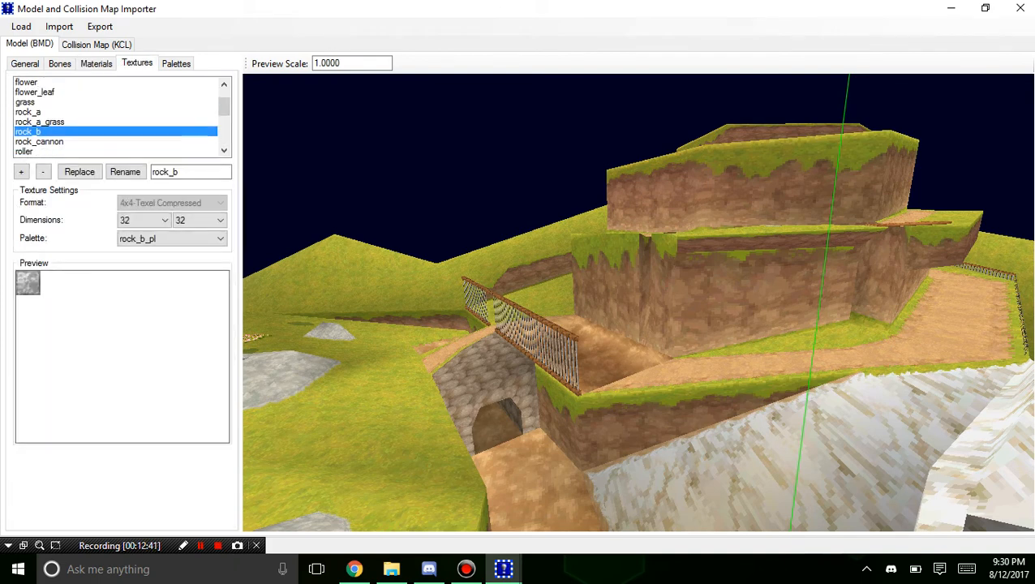
pyautogui.scroll(2, 116, 117)
pyautogui.scroll(4, 115, 117)
# Inspect the settings of the materials mat_flower_leaf and mat_wood.
pyautogui.click(81, 63)
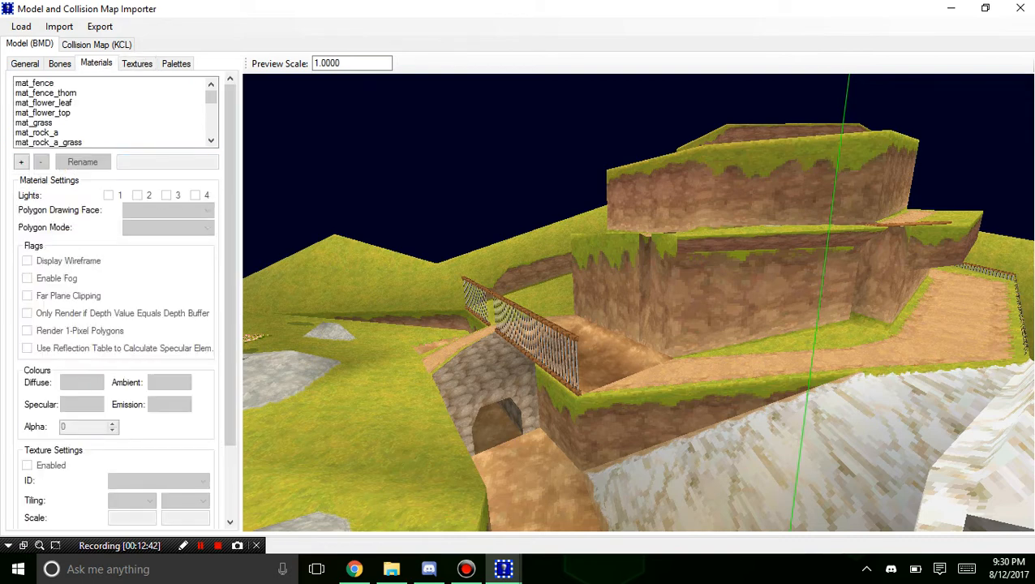
pyautogui.click(46, 92)
pyautogui.click(44, 103)
pyautogui.scroll(-5, 109, 112)
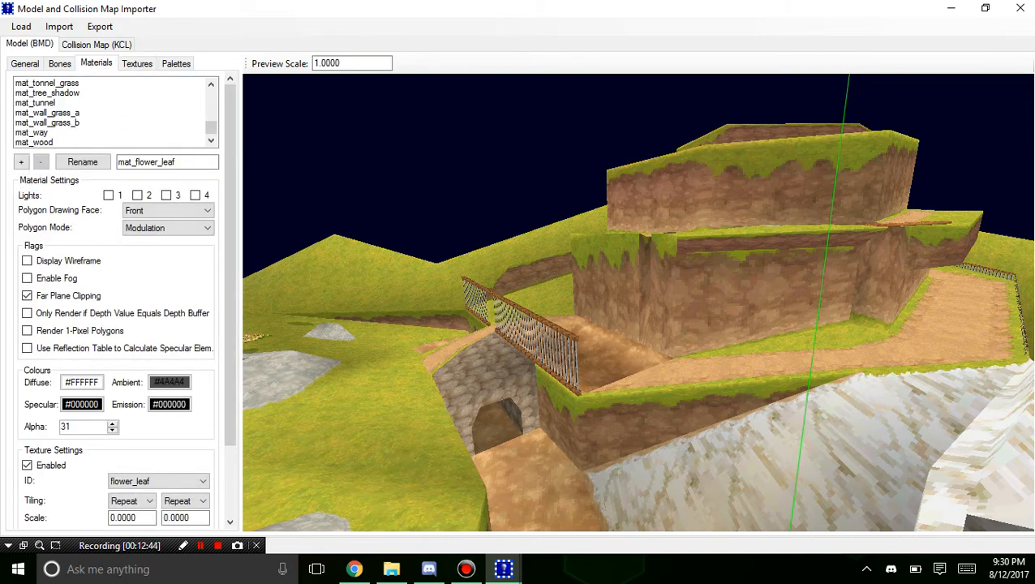
pyautogui.click(32, 132)
pyautogui.click(34, 142)
pyautogui.scroll(5, 109, 112)
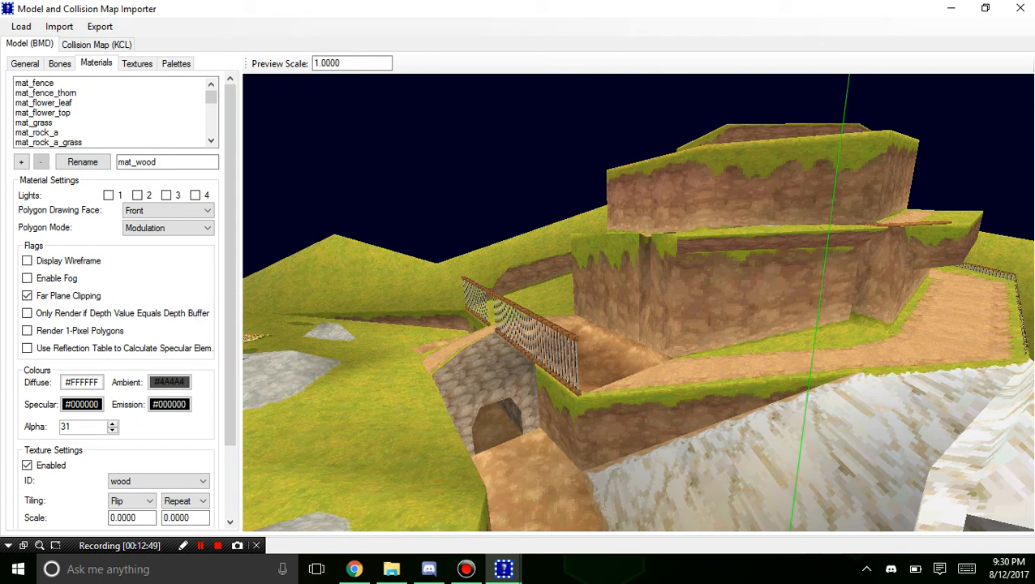
# Compare the settings of mat_flower_top, mat_flower_leaf, mat_grass, mat_fence_thorn and mat_rock_a_grass.
pyautogui.click(42, 112)
pyautogui.click(37, 132)
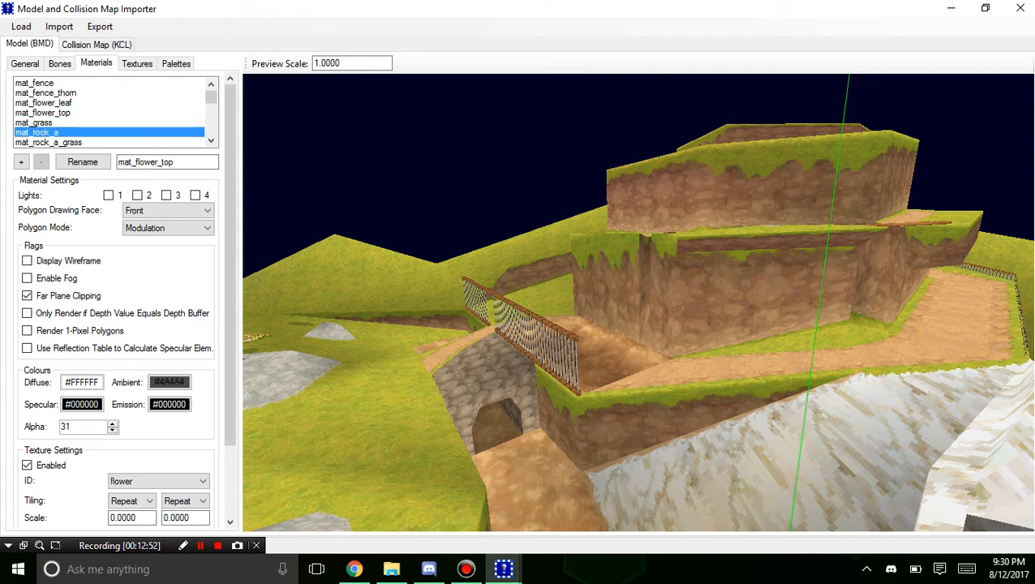
pyautogui.click(43, 102)
pyautogui.click(45, 93)
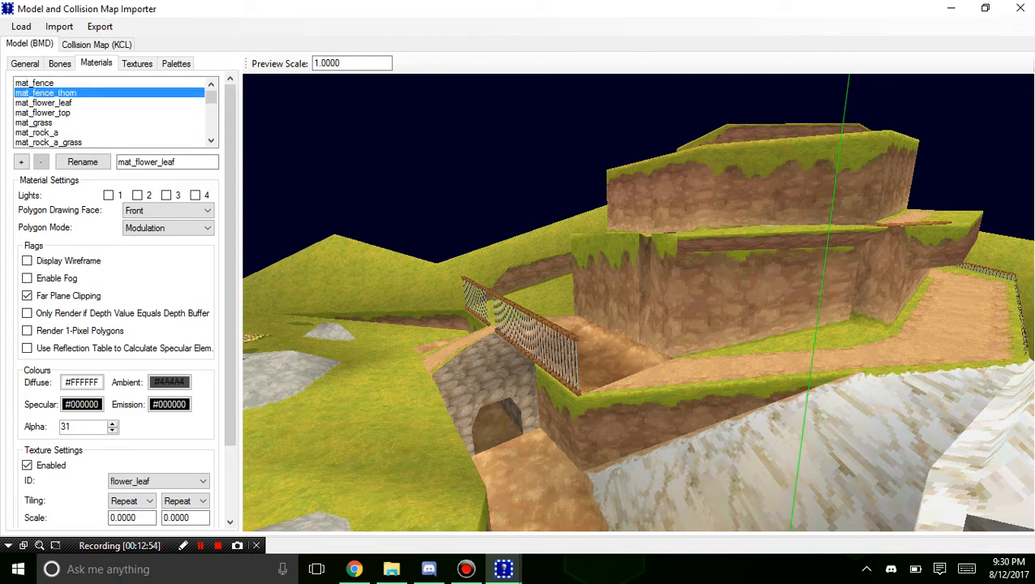
pyautogui.click(34, 123)
pyautogui.scroll(-6, 109, 112)
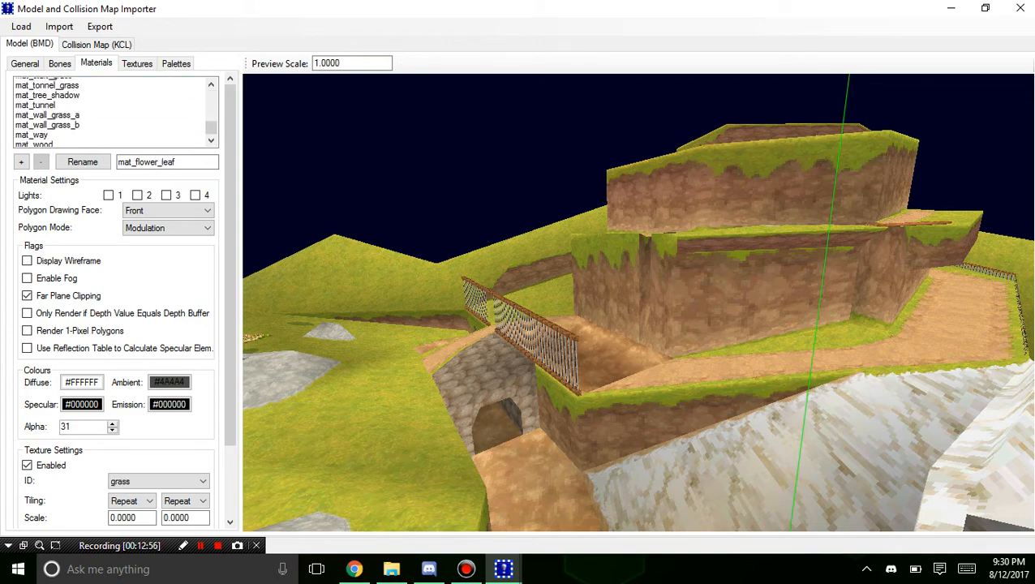
pyautogui.scroll(6, 109, 112)
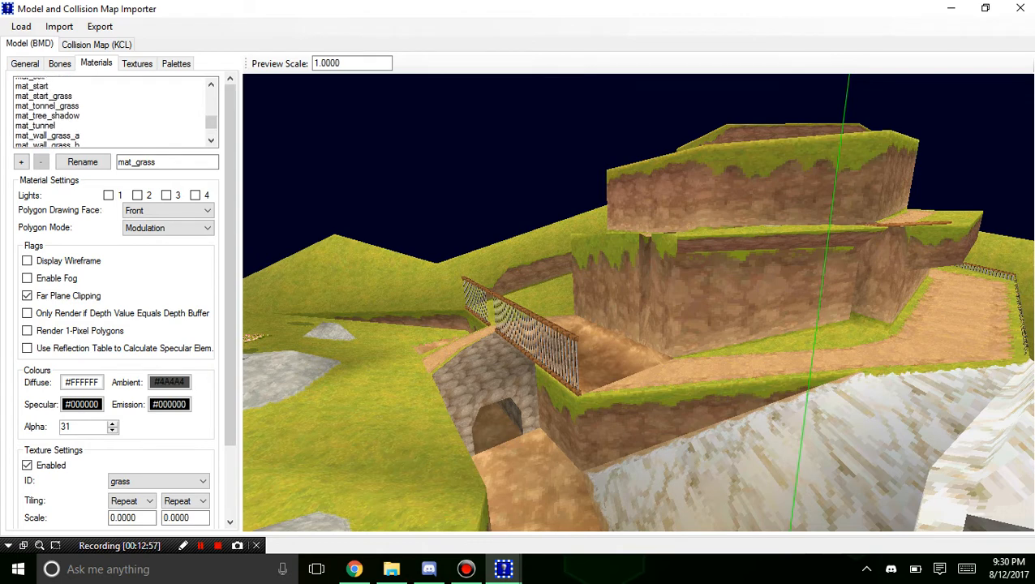
pyautogui.click(35, 83)
pyautogui.click(46, 92)
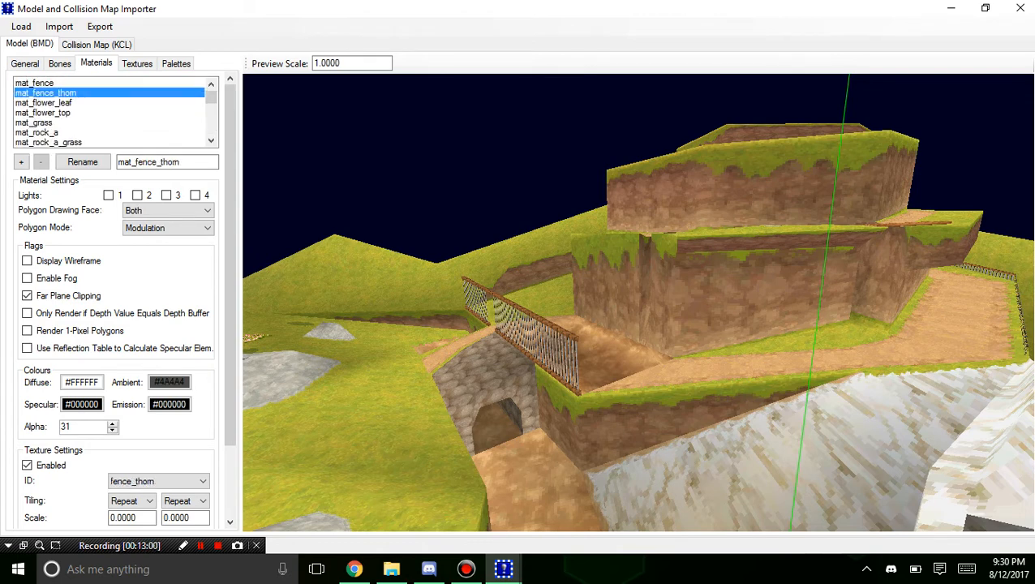
pyautogui.click(43, 112)
pyautogui.click(49, 142)
# Preview the model's textures, including fence_thorn, grass, rock_a_grass and flower.
pyautogui.click(137, 63)
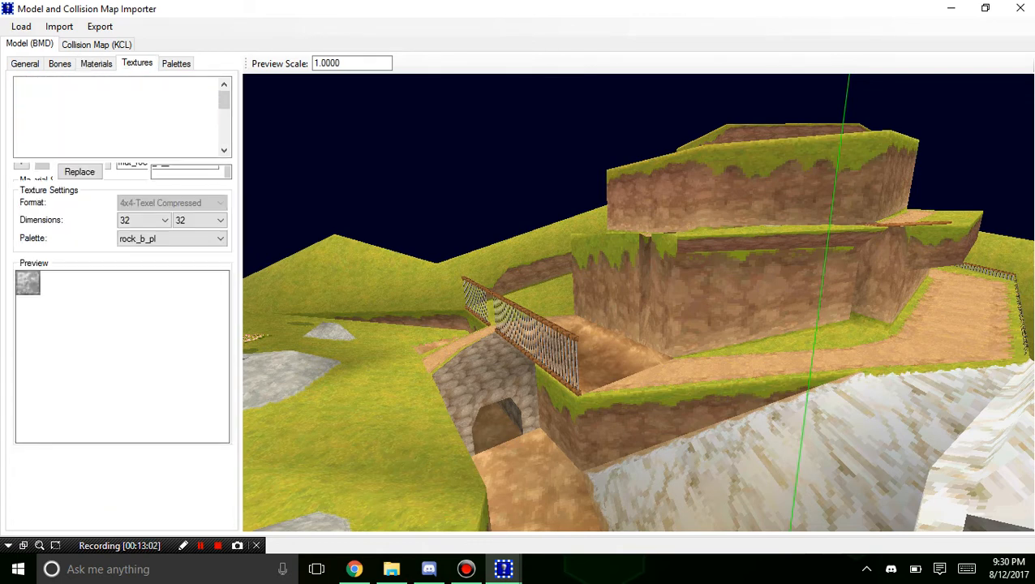
pyautogui.click(36, 92)
pyautogui.click(26, 123)
pyautogui.click(40, 142)
pyautogui.click(26, 102)
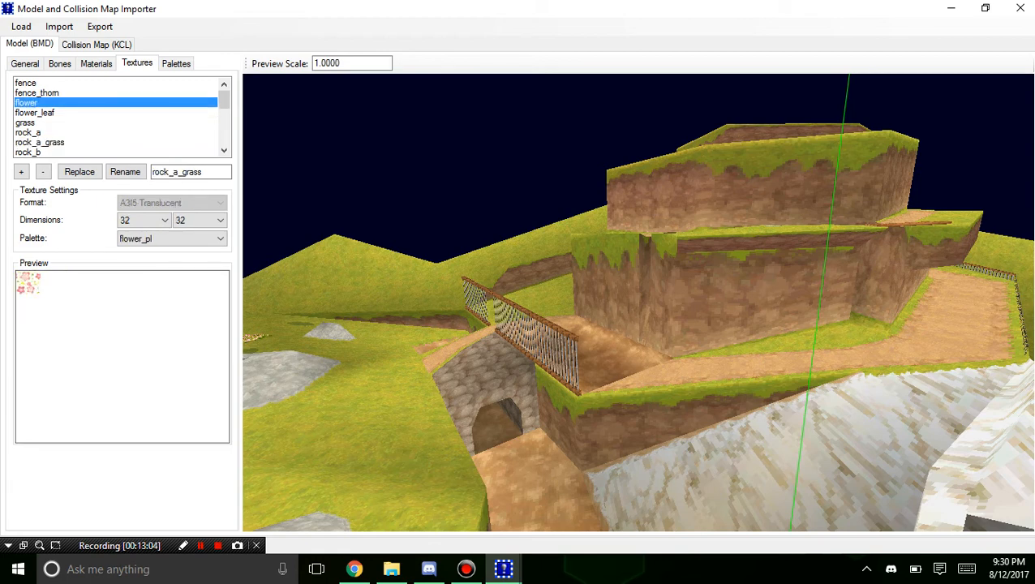
# View the colours of palettes such as rock_b_pl and fence_thorn_pl, and return to the model's general settings.
pyautogui.click(176, 63)
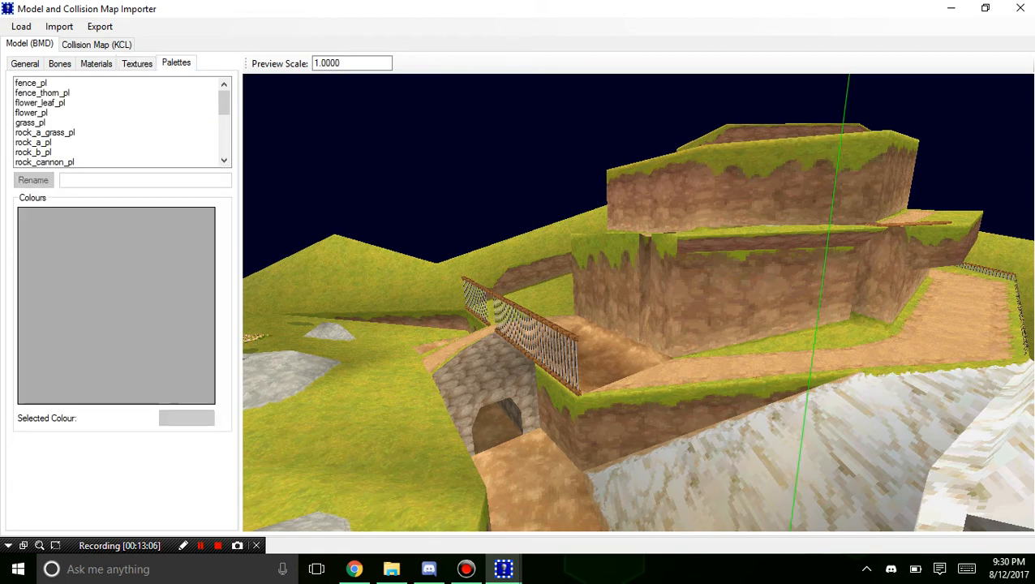
pyautogui.click(40, 102)
pyautogui.click(33, 142)
pyautogui.click(34, 152)
pyautogui.click(43, 93)
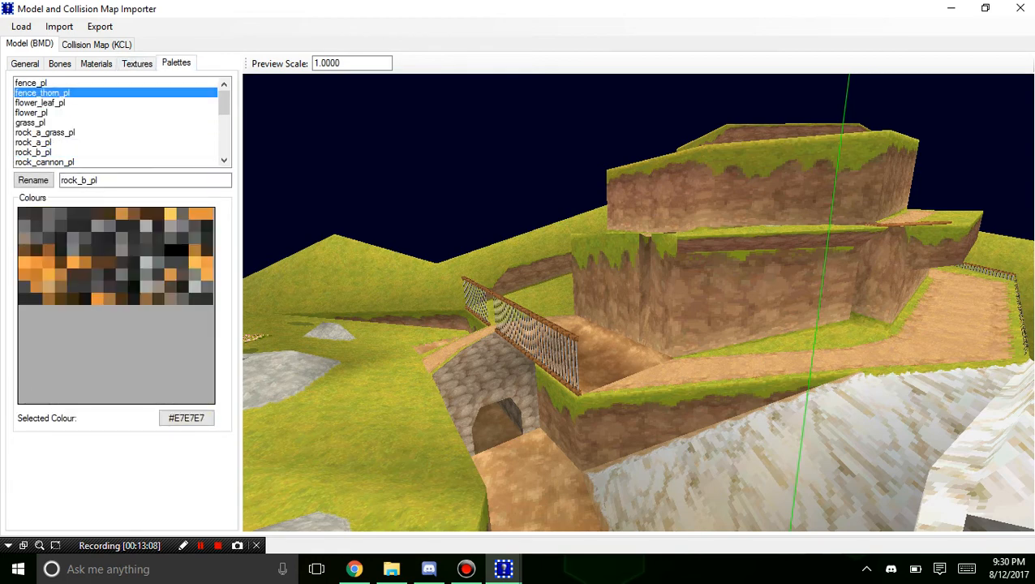
pyautogui.click(24, 63)
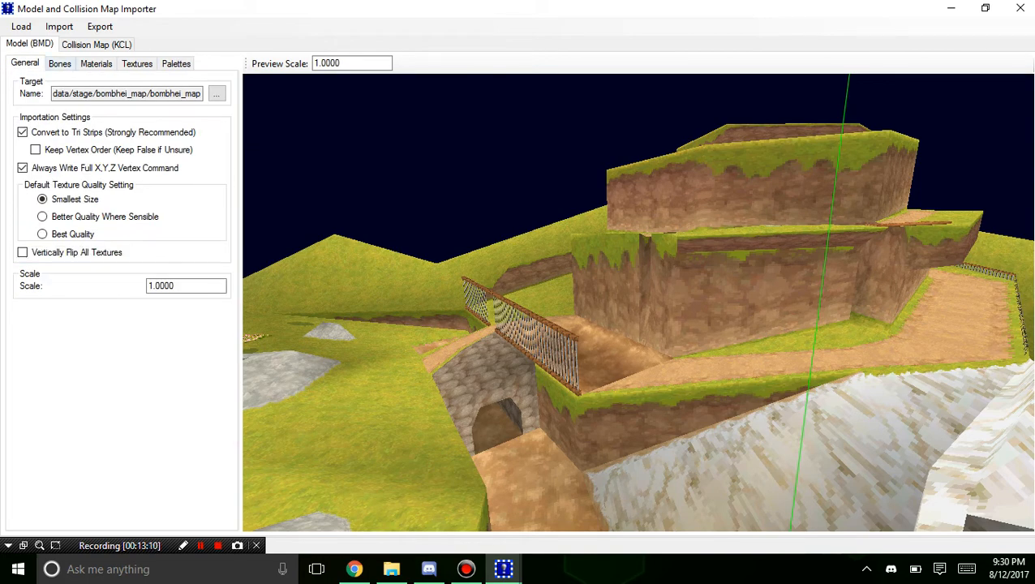
pyautogui.moveTo(638, 303); pyautogui.dragTo(487, 357)
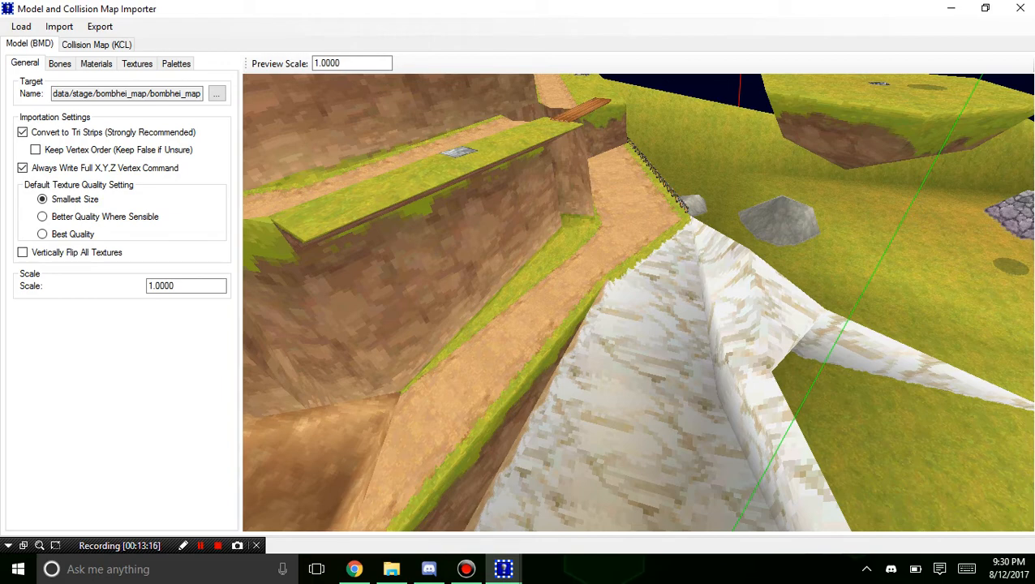
# View the collision map's general settings and check which import options are available without a collision map target.
pyautogui.click(97, 45)
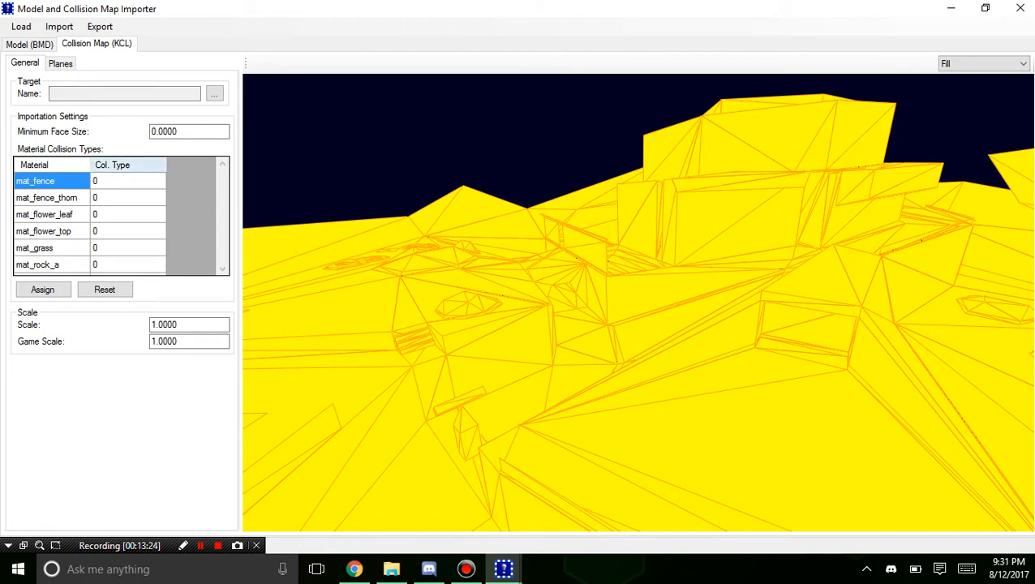
pyautogui.click(51, 93)
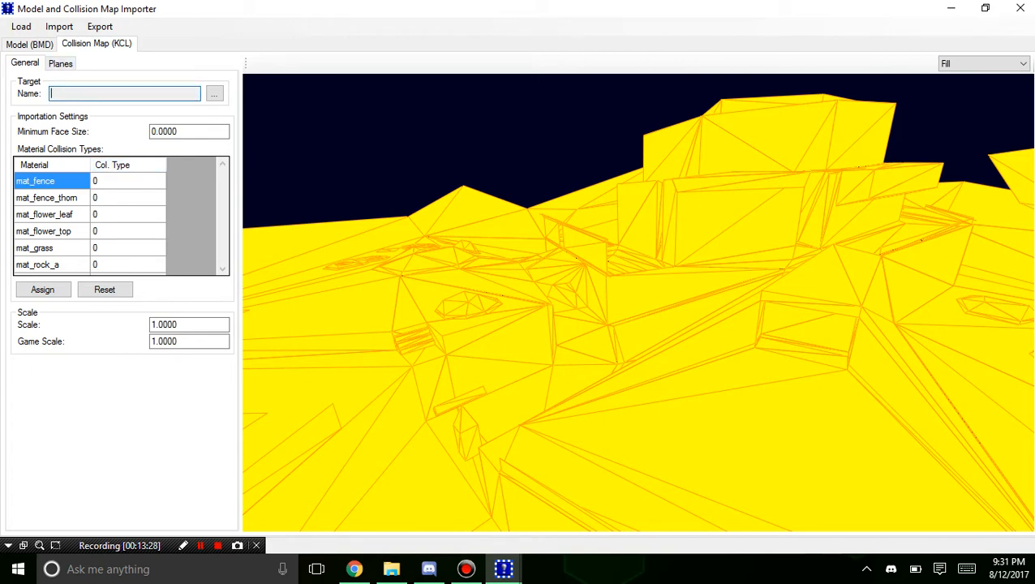
pyautogui.click(58, 26)
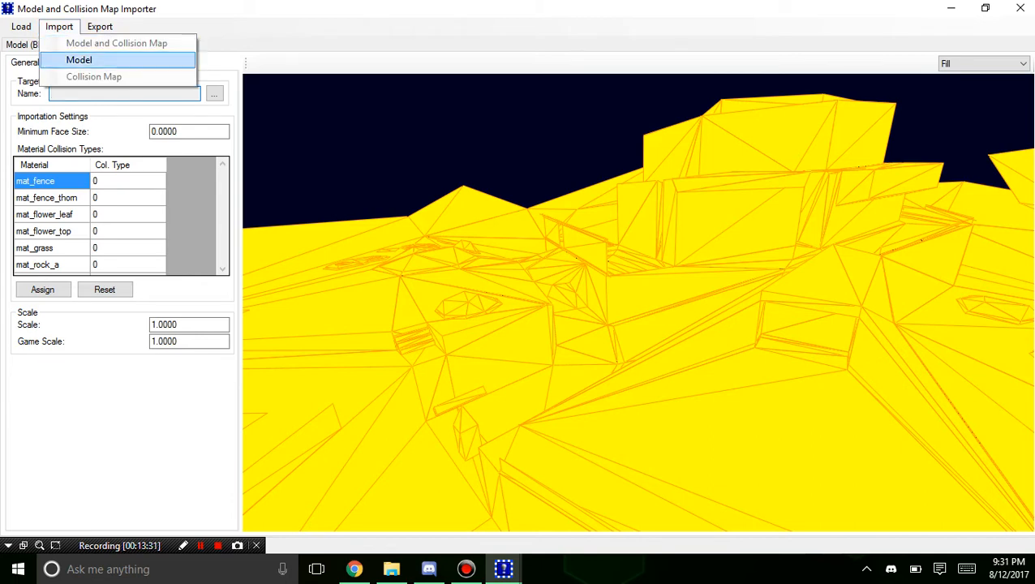
pyautogui.click(94, 76)
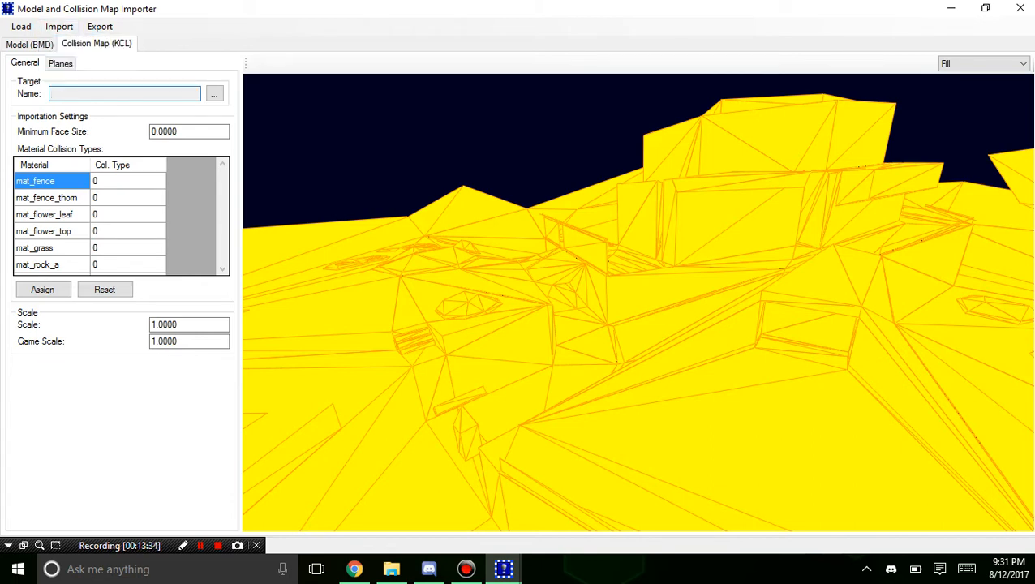
# Choose a file in the bombhei_map stage folder as the collision map's replacement target.
pyautogui.click(214, 93)
pyautogui.click(217, 169)
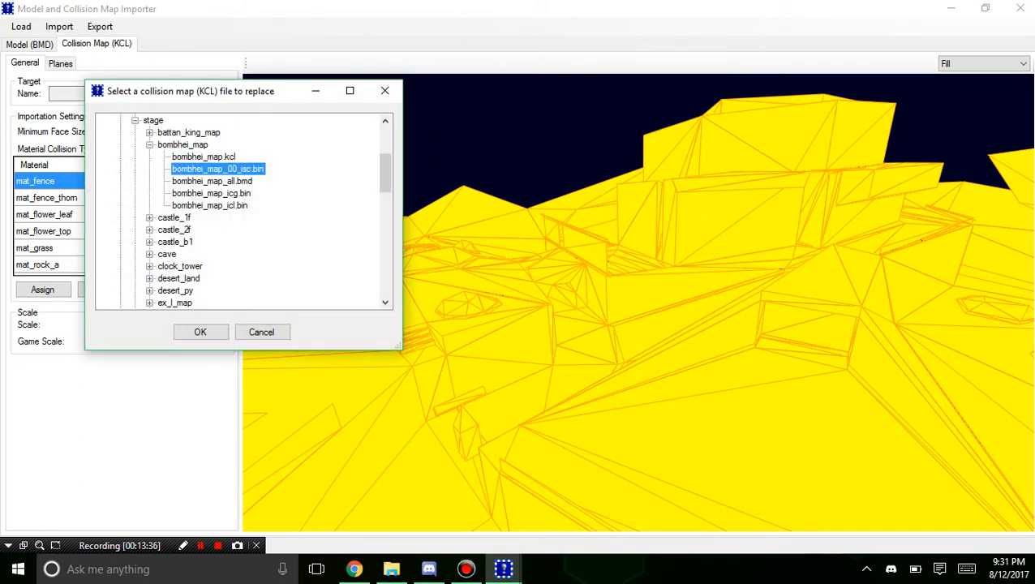
pyautogui.click(212, 181)
pyautogui.click(200, 331)
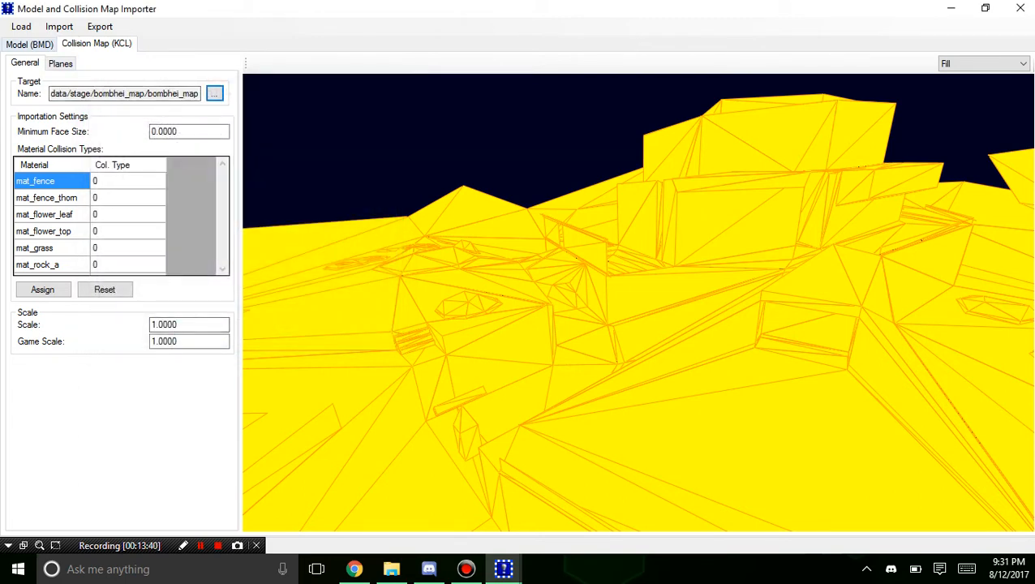
# Import the model and collision map together into their targets and close the importer.
pyautogui.click(29, 44)
pyautogui.click(97, 43)
pyautogui.click(30, 44)
pyautogui.click(59, 26)
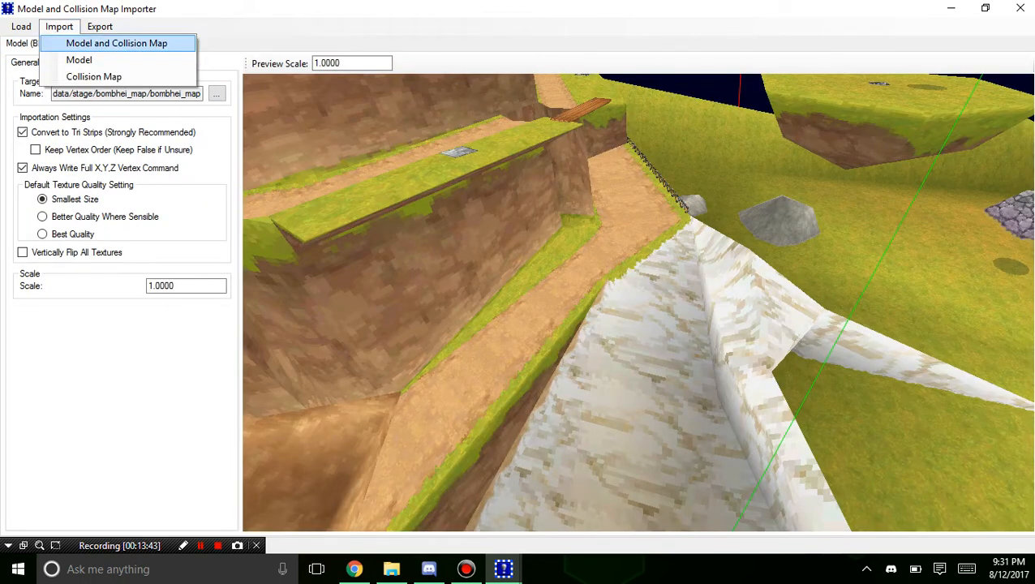
pyautogui.click(116, 43)
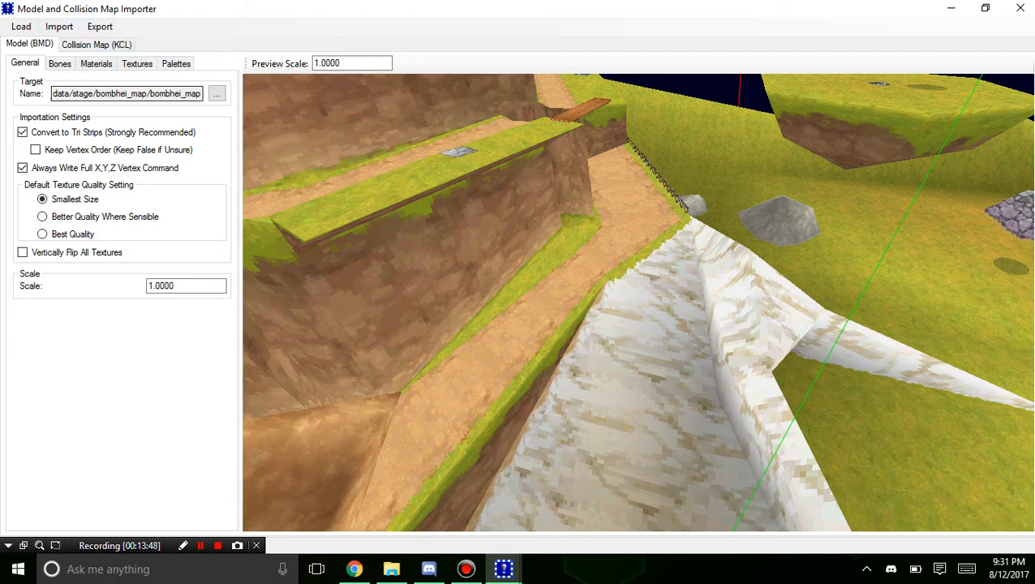
pyautogui.moveTo(731, 244); pyautogui.dragTo(267, 349, button='right')
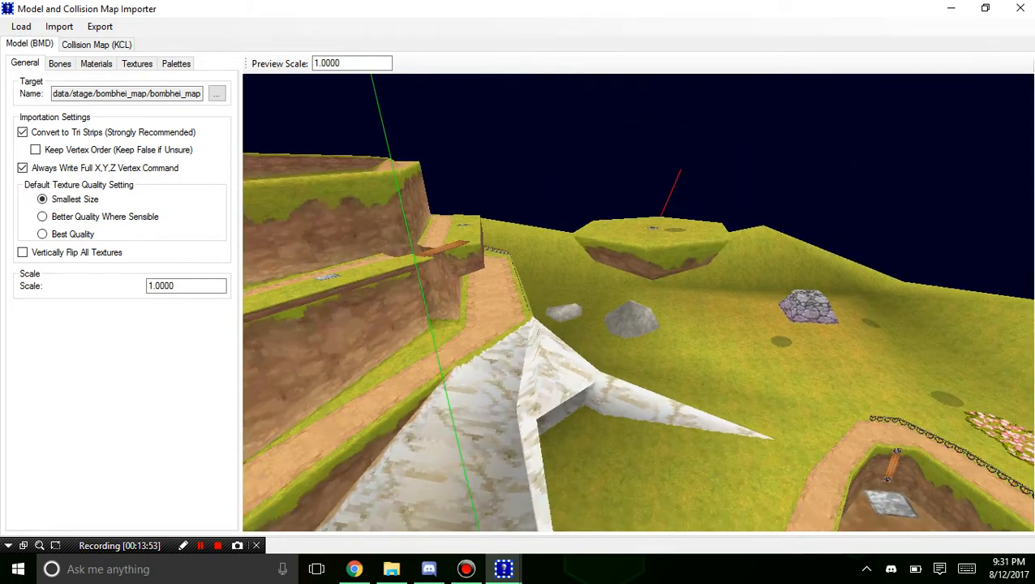
pyautogui.click(1020, 8)
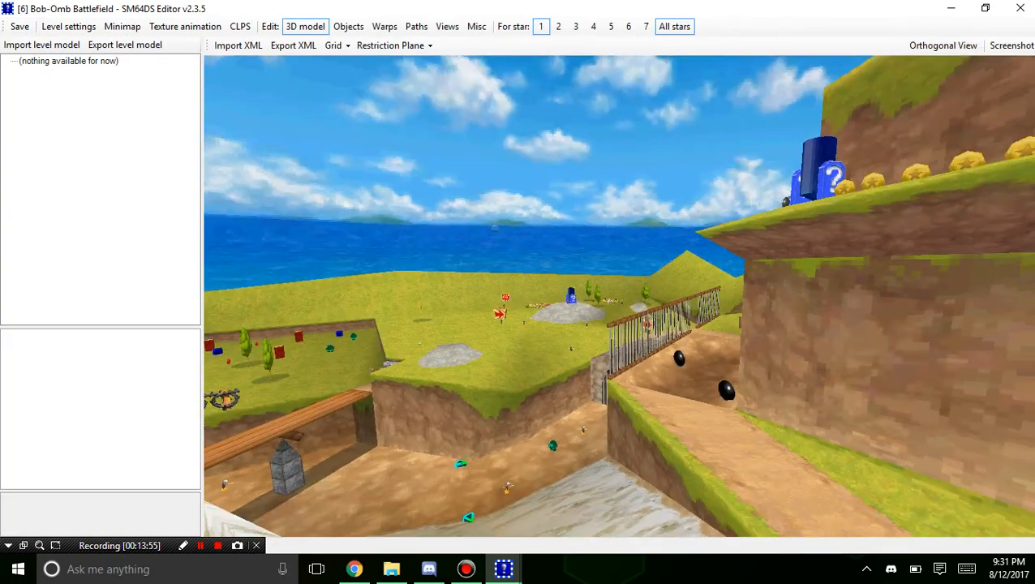
# Check the main editor window's tools list and return to the Bob-Omb Battlefield level editor.
pyautogui.moveTo(616, 308); pyautogui.dragTo(366, 227, button='right')
pyautogui.moveTo(487, 243); pyautogui.dragTo(486, 374)
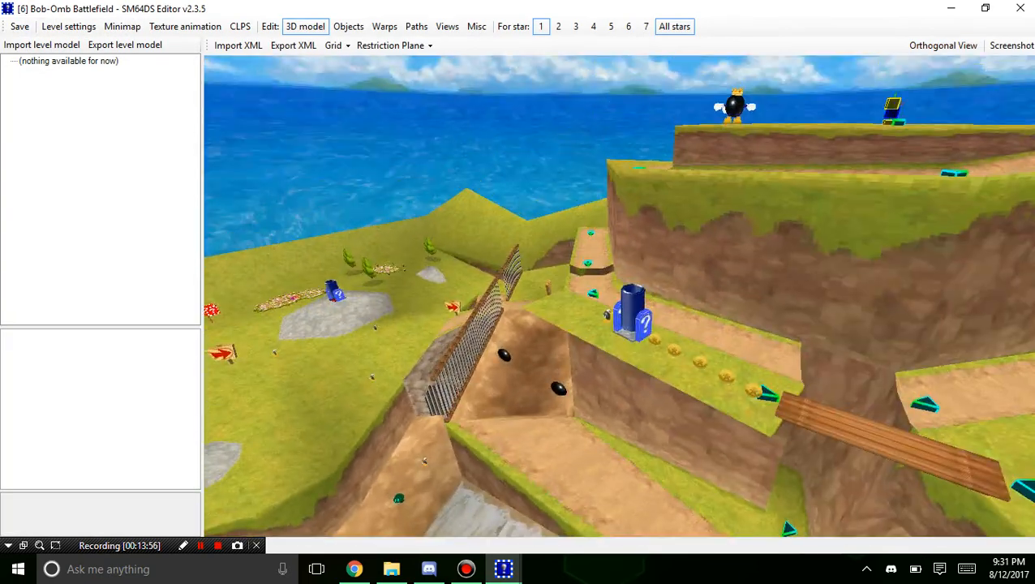
pyautogui.moveTo(487, 340); pyautogui.dragTo(730, 268, button='right')
pyautogui.moveTo(617, 308); pyautogui.dragTo(568, 312)
pyautogui.moveTo(503, 569)
pyautogui.click(404, 497)
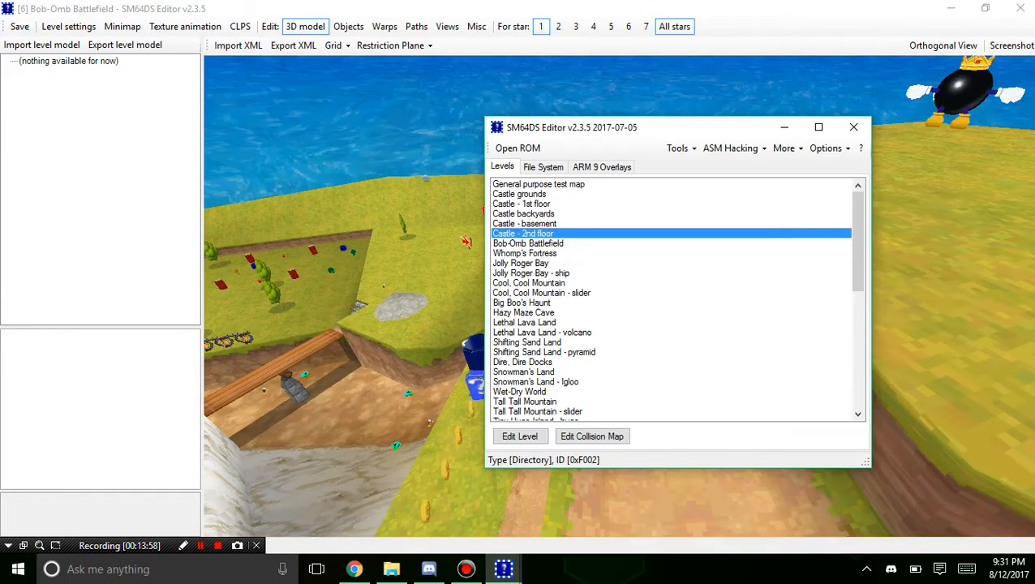
pyautogui.click(682, 148)
pyautogui.click(682, 149)
pyautogui.hotkey('alt', 'Tab')
# Open the CLPS data of the Bob-Omb Battlefield level.
pyautogui.moveTo(617, 308); pyautogui.dragTo(365, 373, button='right')
pyautogui.moveTo(487, 244); pyautogui.dragTo(568, 340)
pyautogui.moveTo(568, 341); pyautogui.dragTo(365, 309, button='right')
pyautogui.moveTo(619, 296); pyautogui.dragTo(568, 381, button='right')
pyautogui.scroll(3, 619, 297)
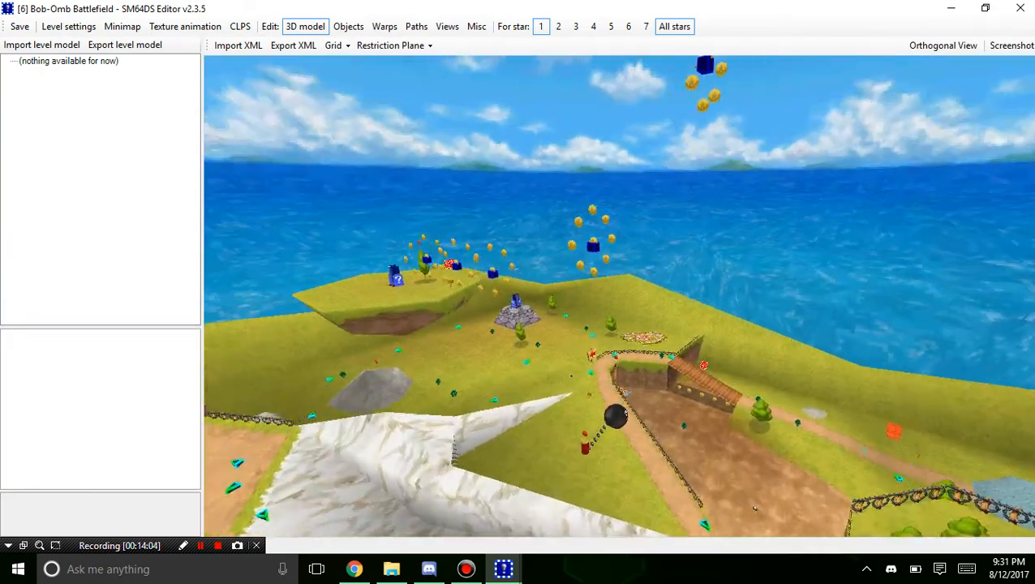
pyautogui.moveTo(620, 297); pyautogui.dragTo(503, 365, button='right')
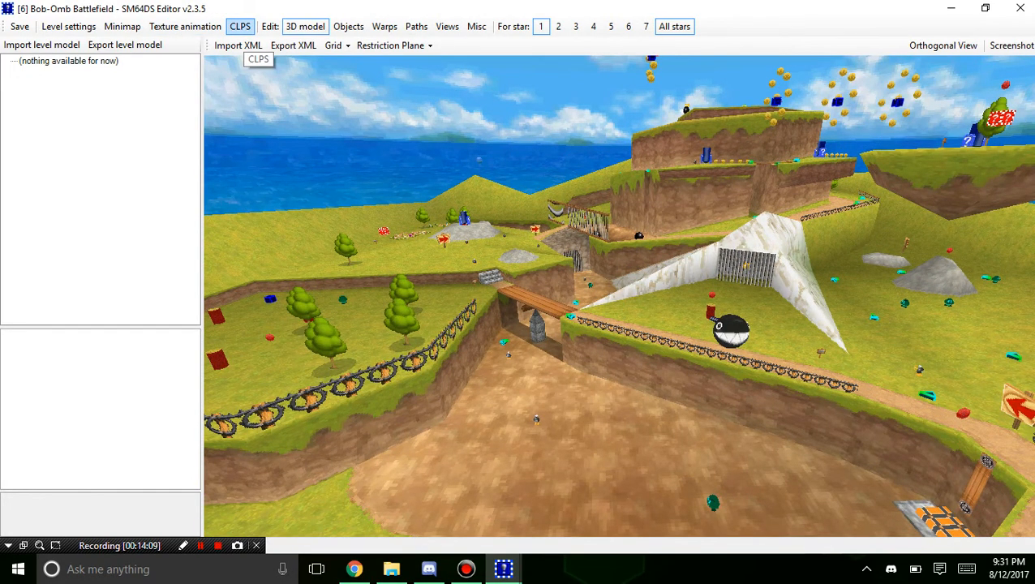
pyautogui.click(240, 26)
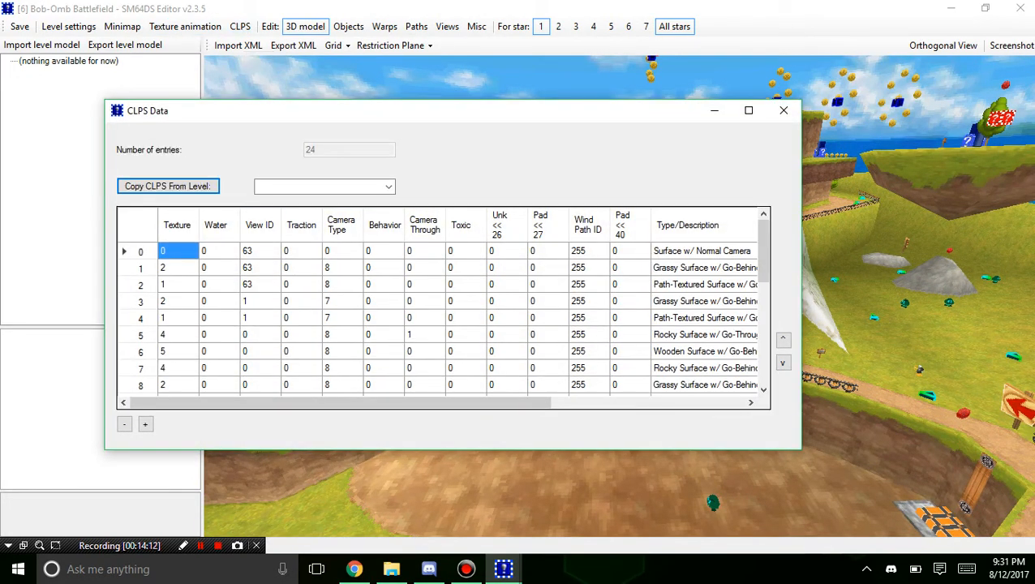
# Examine the CLPS entries, comparing the Texture values of the first rows with their Type/Description texts.
pyautogui.scroll(-3, 443, 316)
pyautogui.scroll(3, 443, 317)
pyautogui.click(702, 250)
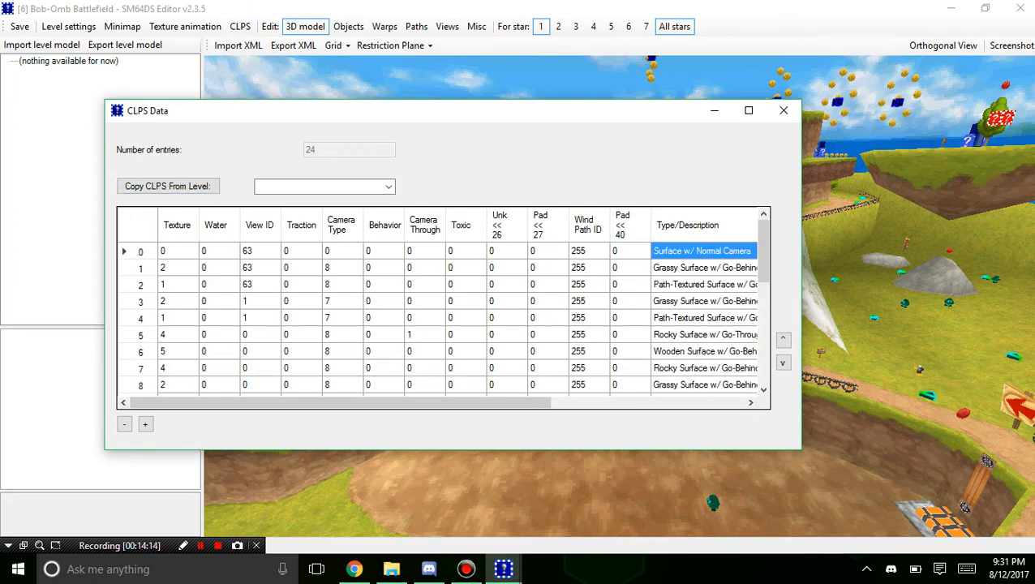
pyautogui.scroll(-5, 443, 316)
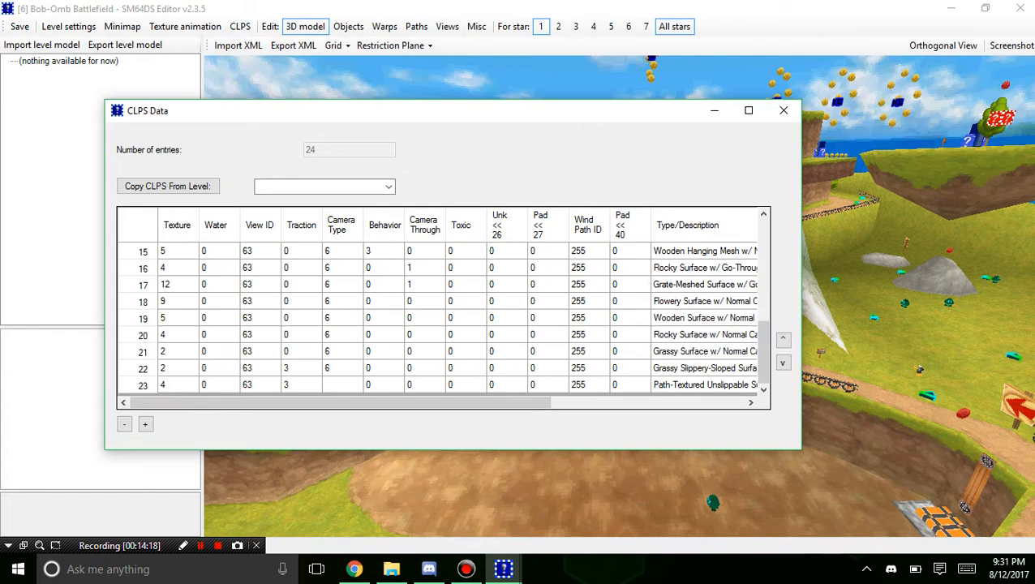
pyautogui.scroll(5, 443, 317)
pyautogui.click(178, 251)
pyautogui.click(177, 267)
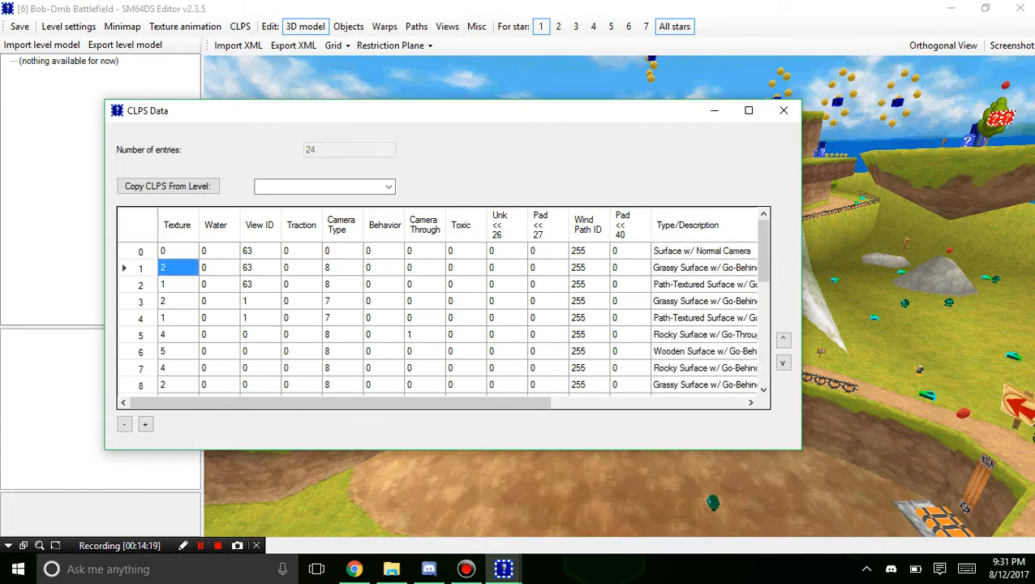
pyautogui.click(178, 284)
pyautogui.click(178, 267)
pyautogui.click(177, 251)
# Add a new entry at the end of the CLPS table and set its Texture to 1.
pyautogui.click(145, 424)
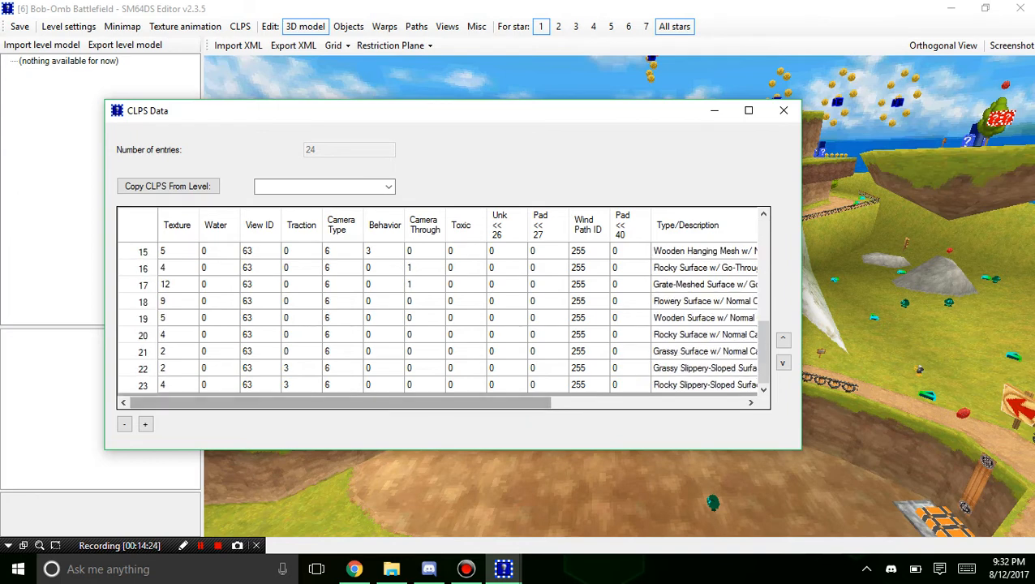
pyautogui.click(177, 385)
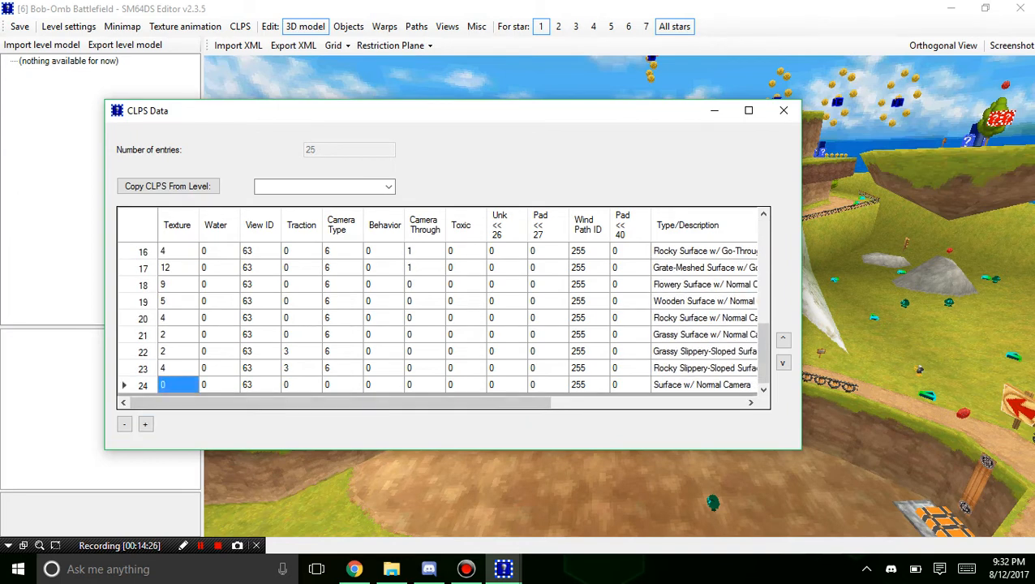
pyautogui.moveTo(340, 402)
pyautogui.mouseDown()
pyautogui.moveTo(435, 403)
pyautogui.moveTo(340, 402)
pyautogui.mouseUp()
pyautogui.write('1')
pyautogui.press('Tab')
pyautogui.hotkey('shift', 'Tab')
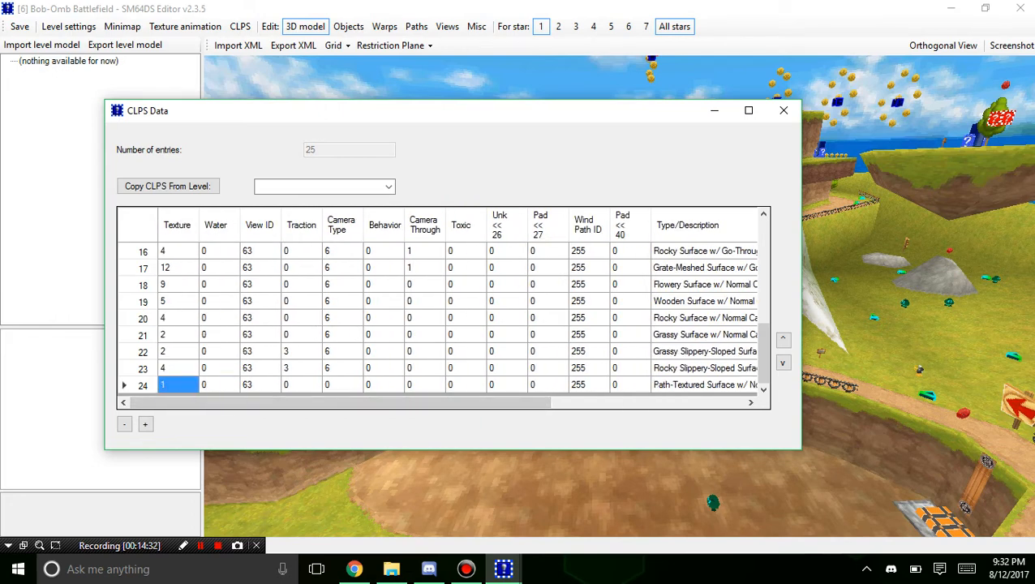
# Change the Texture of the new last CLPS entry to 2.
pyautogui.write('2')
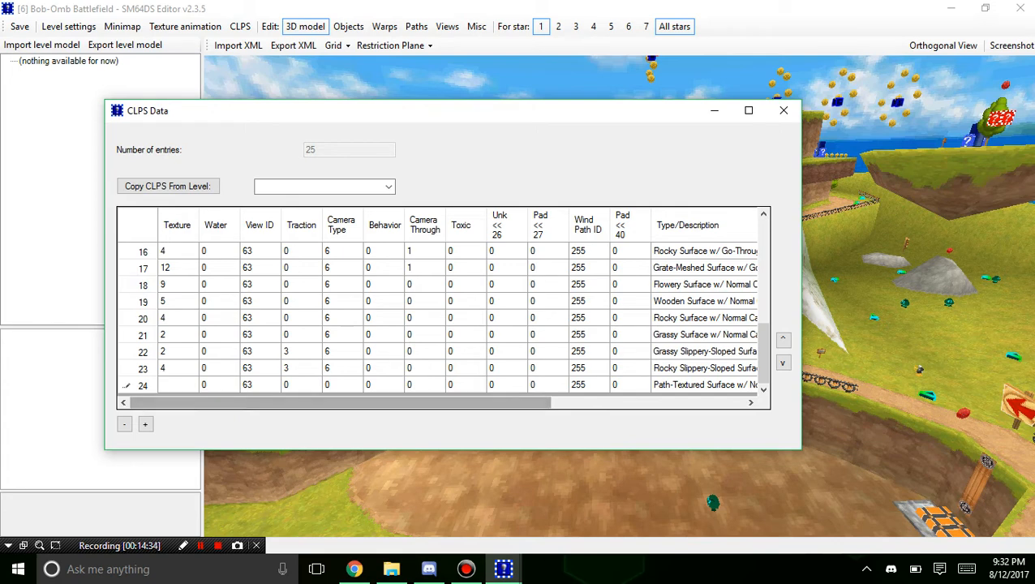
pyautogui.press('Tab')
pyautogui.press('Tab')
pyautogui.hotkey('shift', 'Tab')
pyautogui.hotkey('shift', 'Tab')
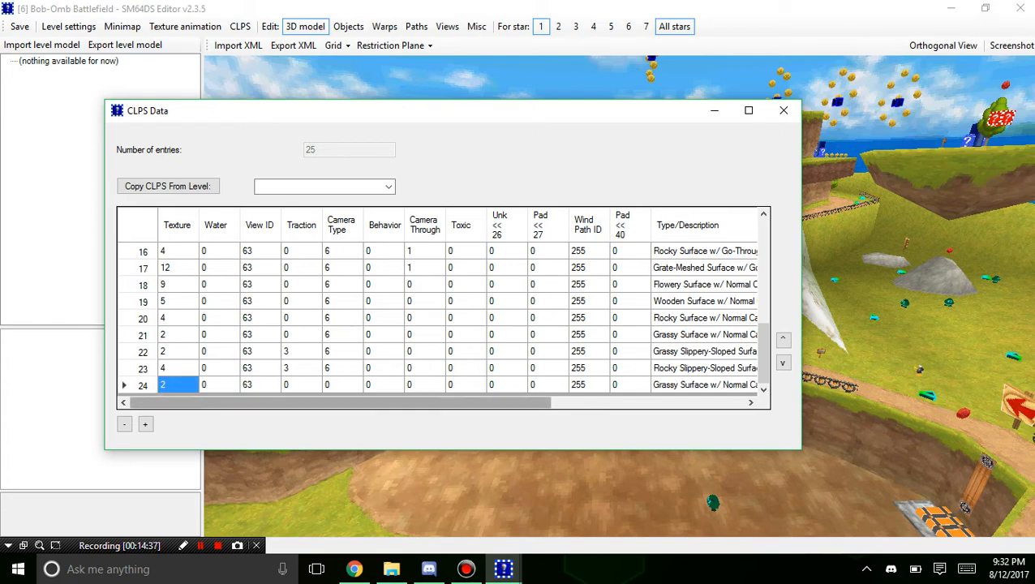
# Set the Water value of the last CLPS entry to 1.
pyautogui.click(219, 385)
pyautogui.write('1')
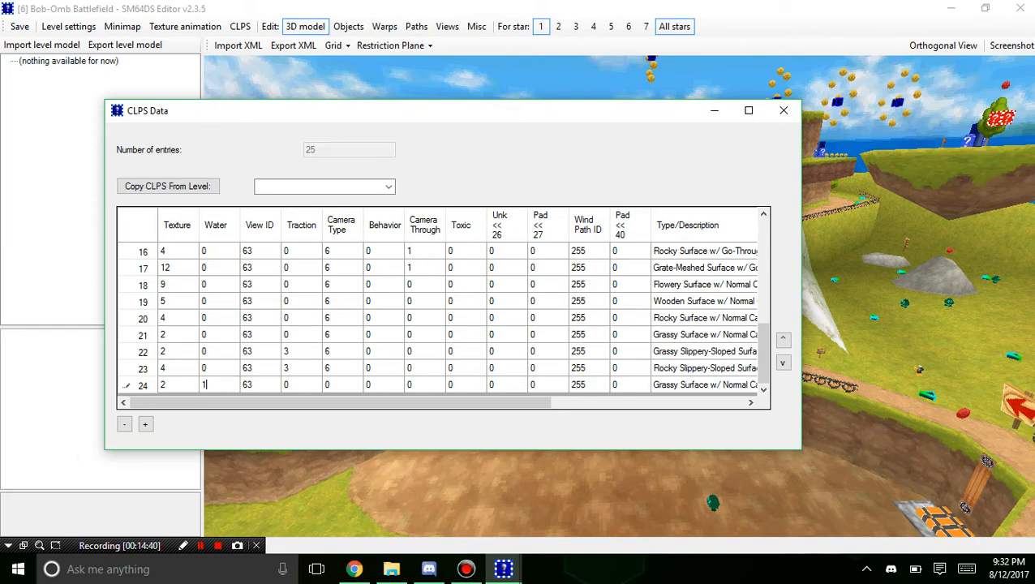
pyautogui.press('Tab')
pyautogui.hotkey('shift', 'Tab')
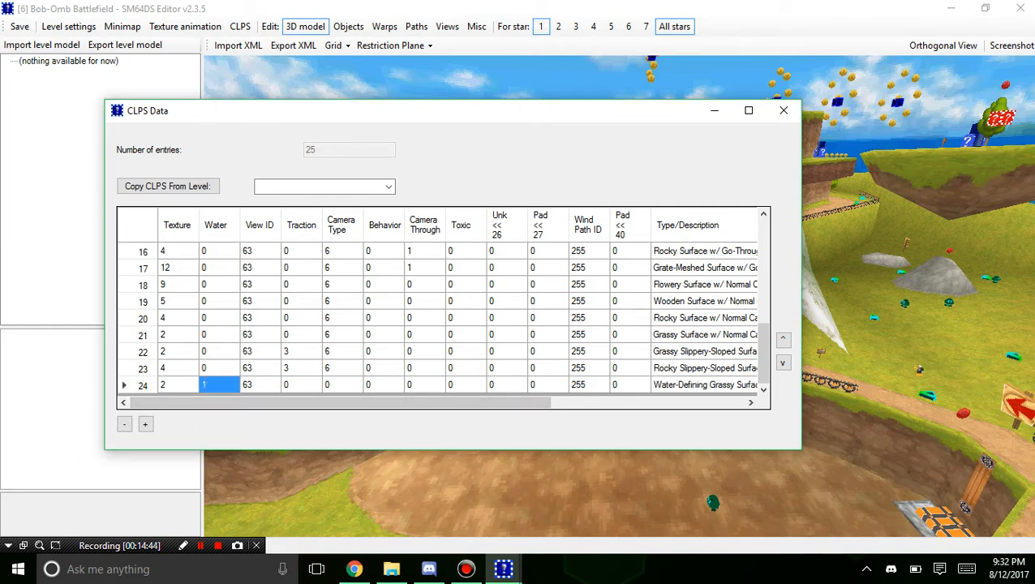
# Set the Water value of the last CLPS entry back to 0.
pyautogui.write('0')
pyautogui.press('Tab')
pyautogui.press('Tab')
pyautogui.hotkey('shift', 'Tab')
pyautogui.hotkey('shift', 'Tab')
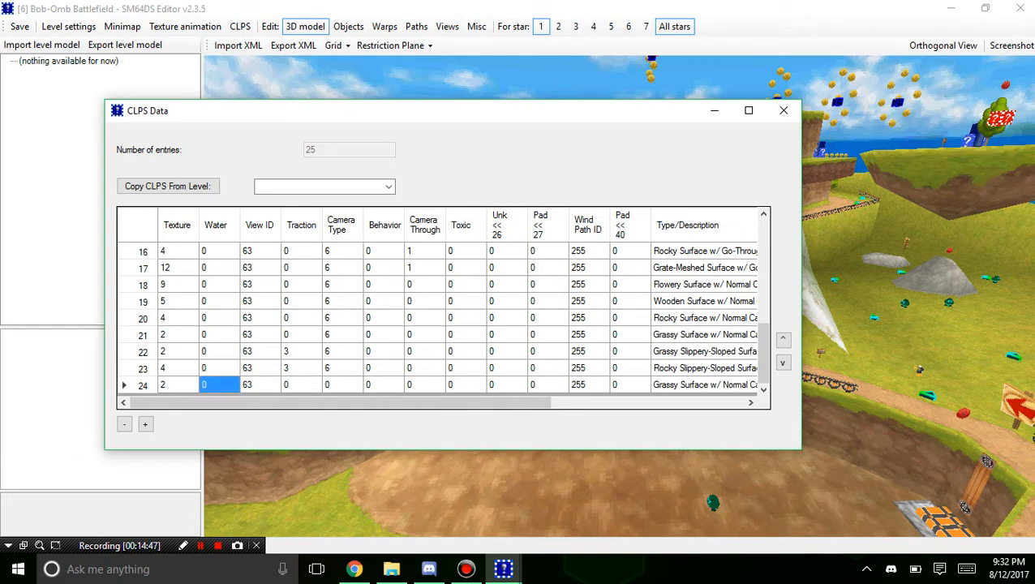
# Examine the View ID and Traction fields of the last CLPS entry and read the full descriptions of all entries.
pyautogui.press('Tab')
pyautogui.scroll(6, 437, 317)
pyautogui.scroll(-6, 437, 318)
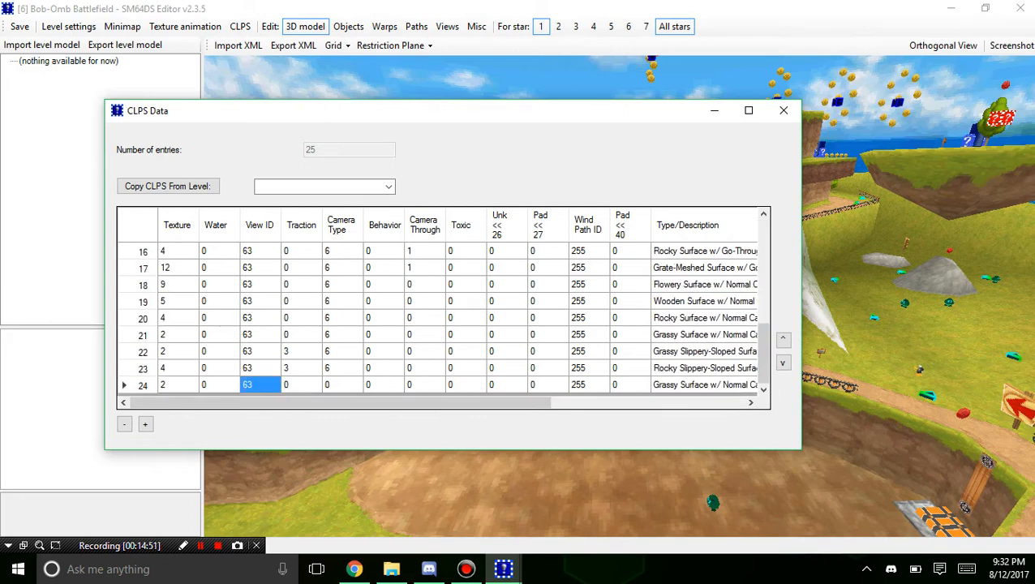
pyautogui.moveTo(340, 403); pyautogui.dragTo(389, 403)
pyautogui.click(301, 385)
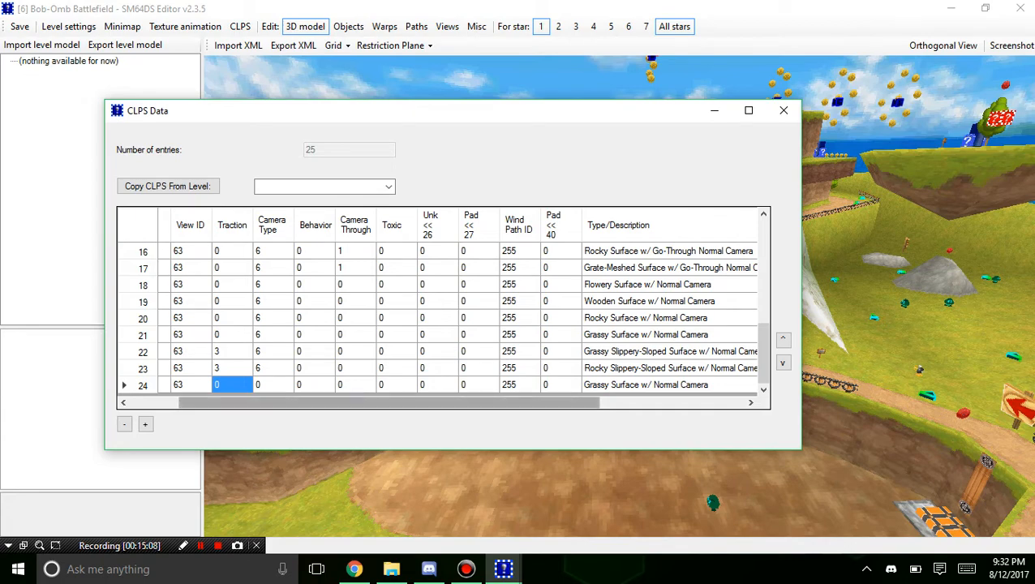
pyautogui.moveTo(388, 402); pyautogui.dragTo(495, 403)
pyautogui.scroll(6, 437, 317)
pyautogui.scroll(-1, 436, 317)
pyautogui.scroll(-5, 436, 317)
pyautogui.scroll(6, 436, 317)
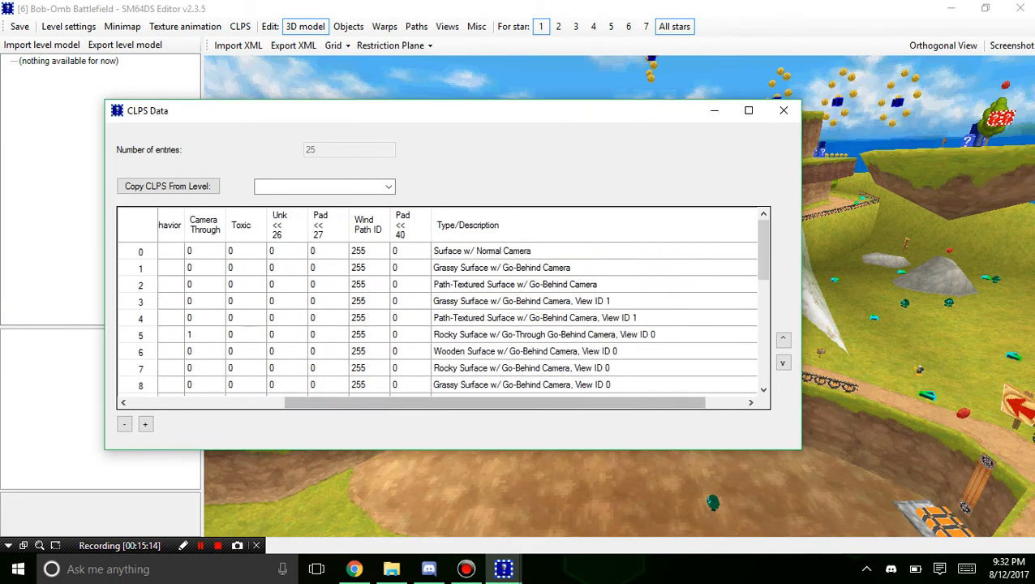
# Check the Wind Path ID, Pad and Type/Description fields of the last CLPS entries, and close the CLPS data.
pyautogui.scroll(-6, 436, 317)
pyautogui.click(369, 367)
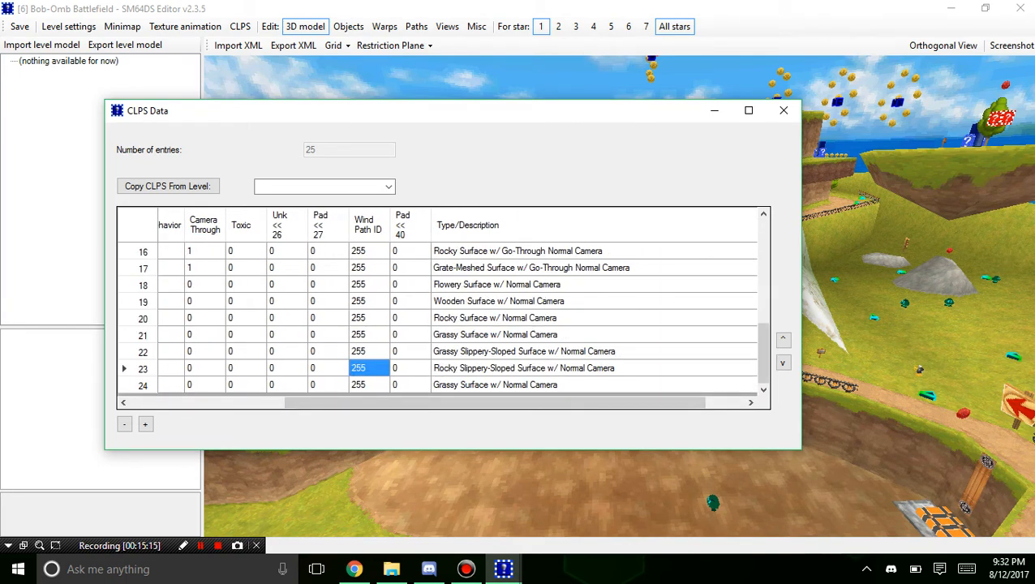
pyautogui.click(369, 385)
pyautogui.click(410, 385)
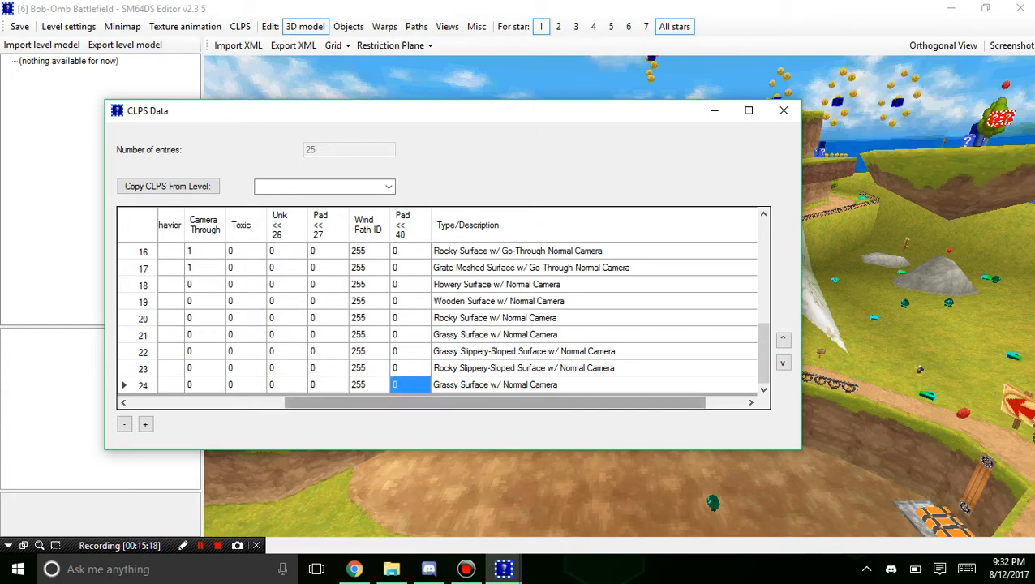
pyautogui.moveTo(495, 403); pyautogui.dragTo(435, 403)
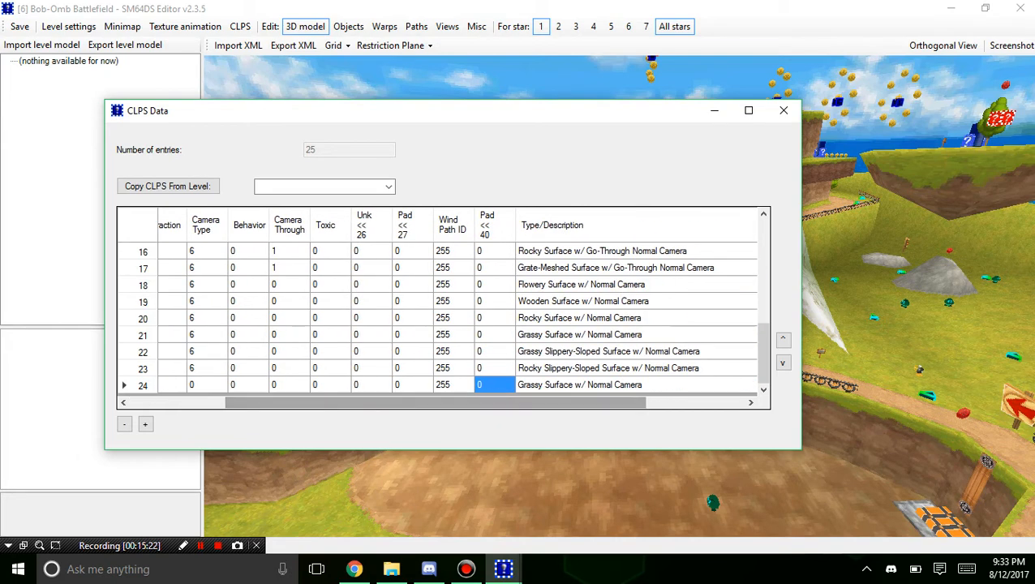
pyautogui.click(636, 385)
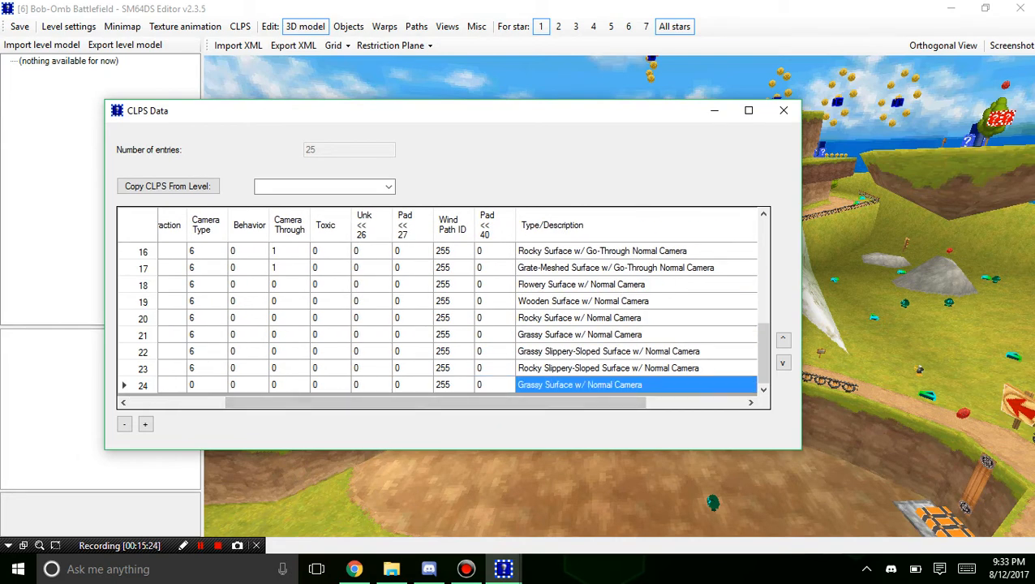
pyautogui.moveTo(436, 403); pyautogui.dragTo(340, 403)
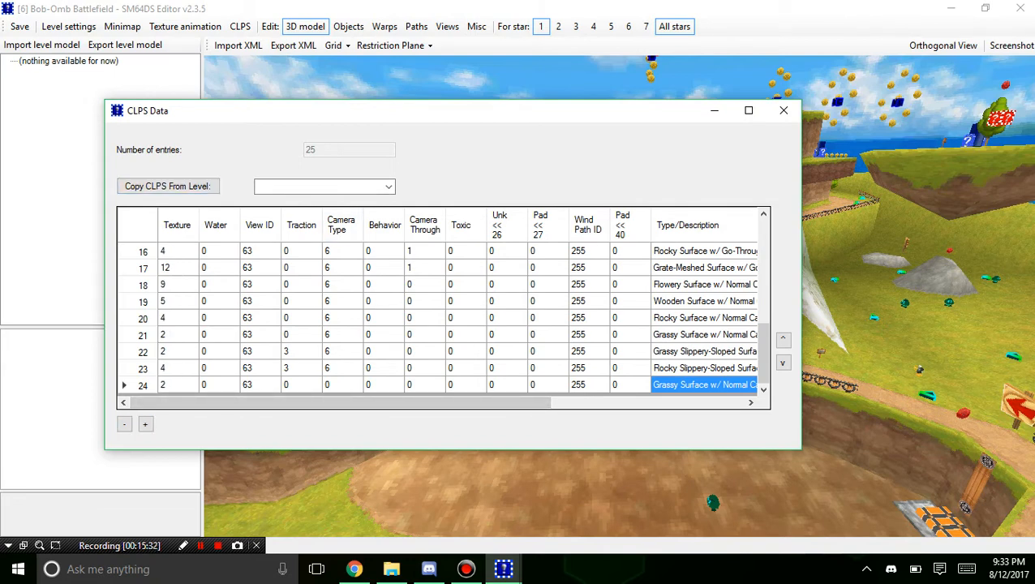
pyautogui.click(784, 111)
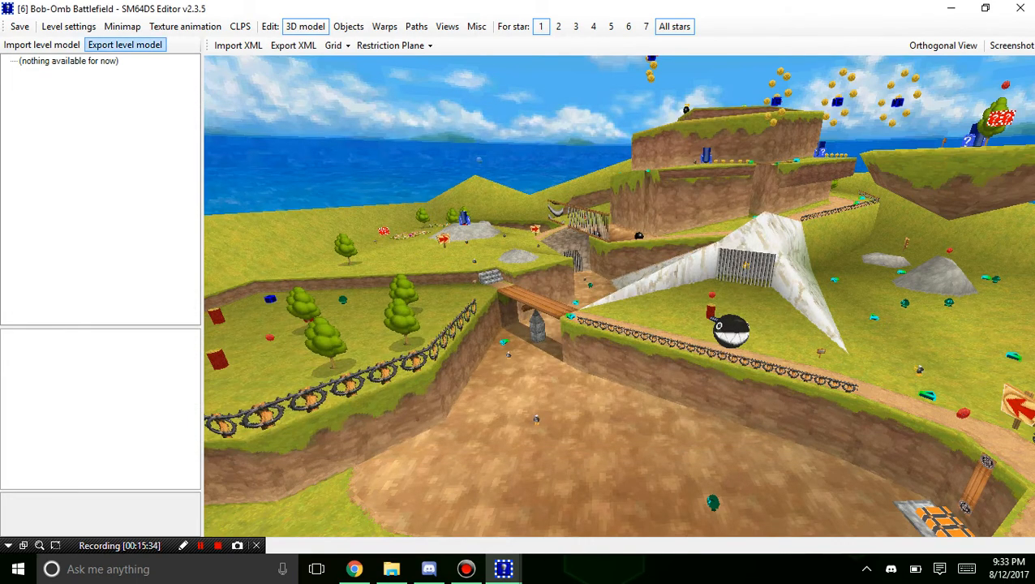
# View the level's minimap in the Minimap and Image Editor and close it again.
pyautogui.click(121, 26)
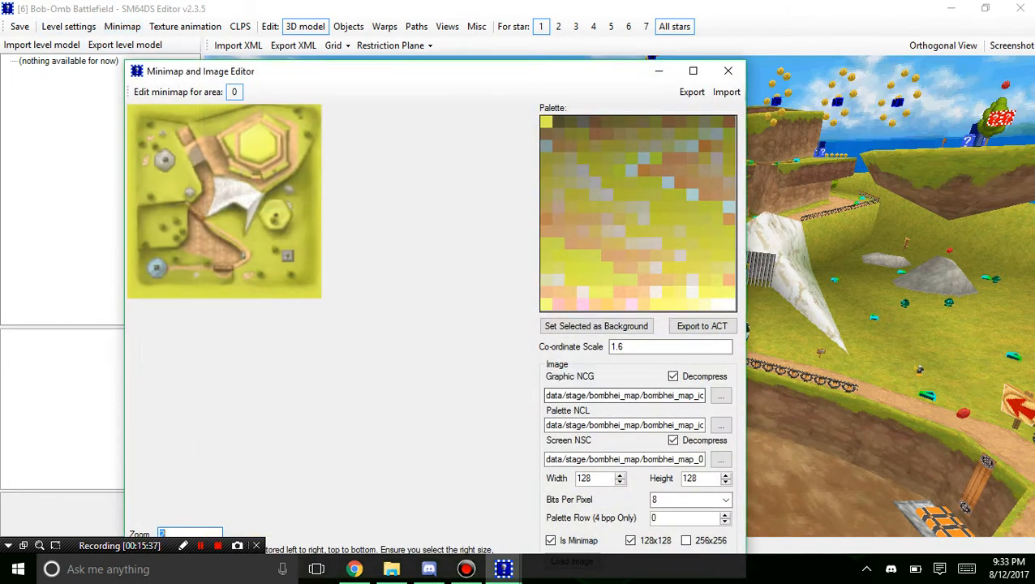
pyautogui.moveTo(438, 75); pyautogui.dragTo(475, 45)
pyautogui.click(765, 31)
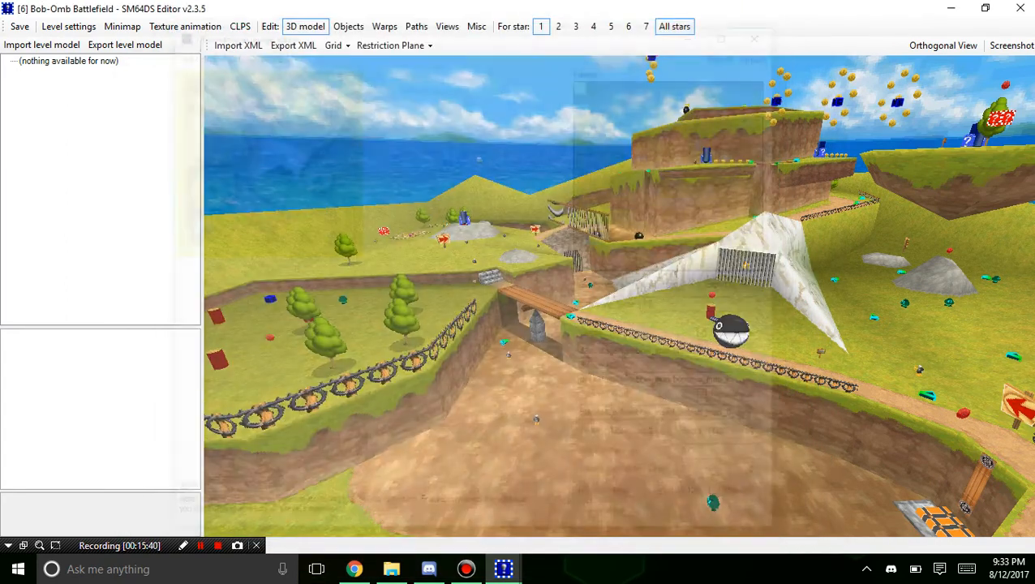
# Review the level settings for background, areas, object banks and music, and close them without changes.
pyautogui.click(68, 26)
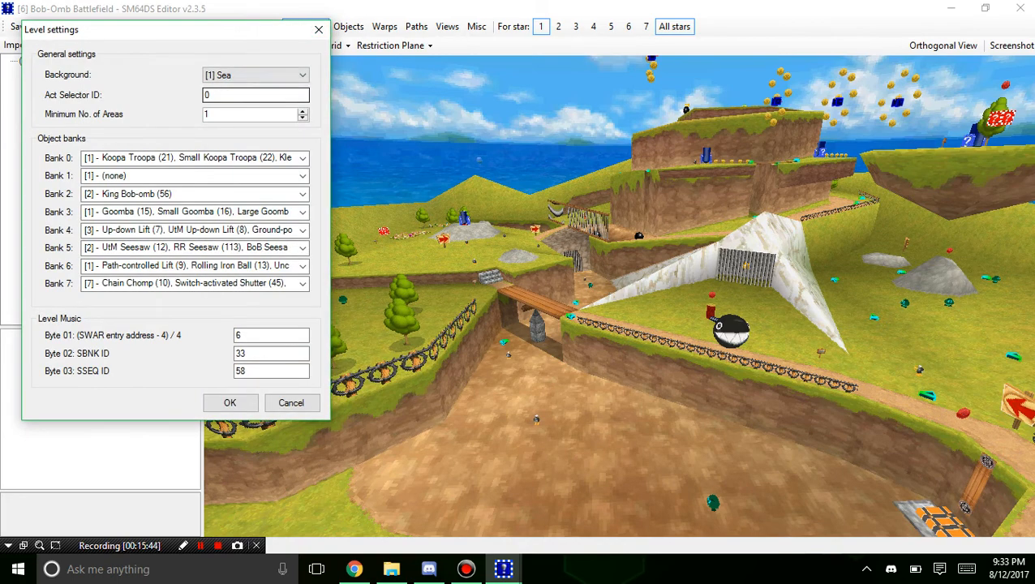
pyautogui.click(209, 114)
pyautogui.moveTo(170, 30); pyautogui.dragTo(503, 93)
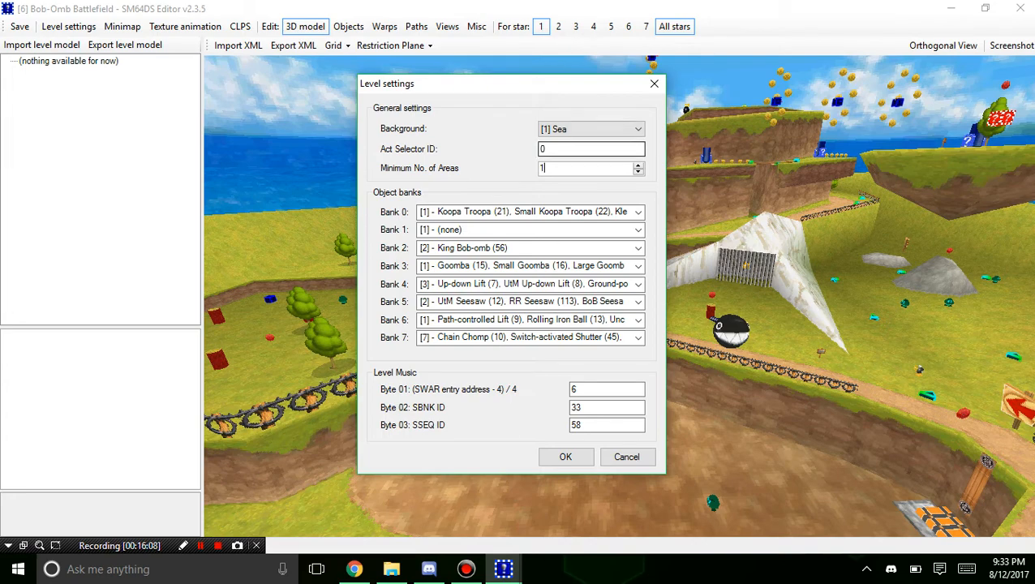
pyautogui.click(654, 84)
# Inspect the sixth Tree in the level's object list, checking its object type description and Parameter 1.
pyautogui.click(348, 26)
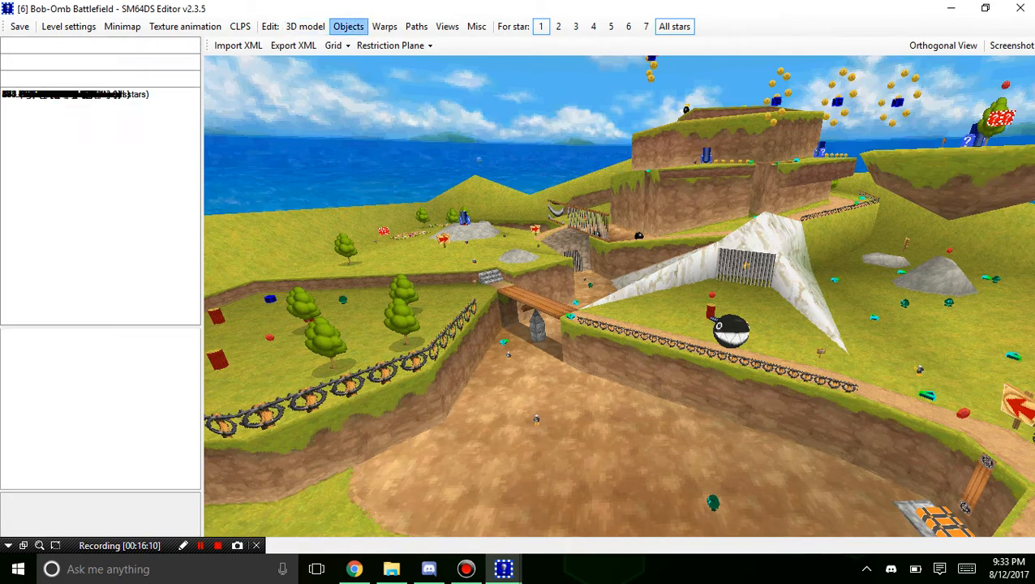
pyautogui.click(69, 180)
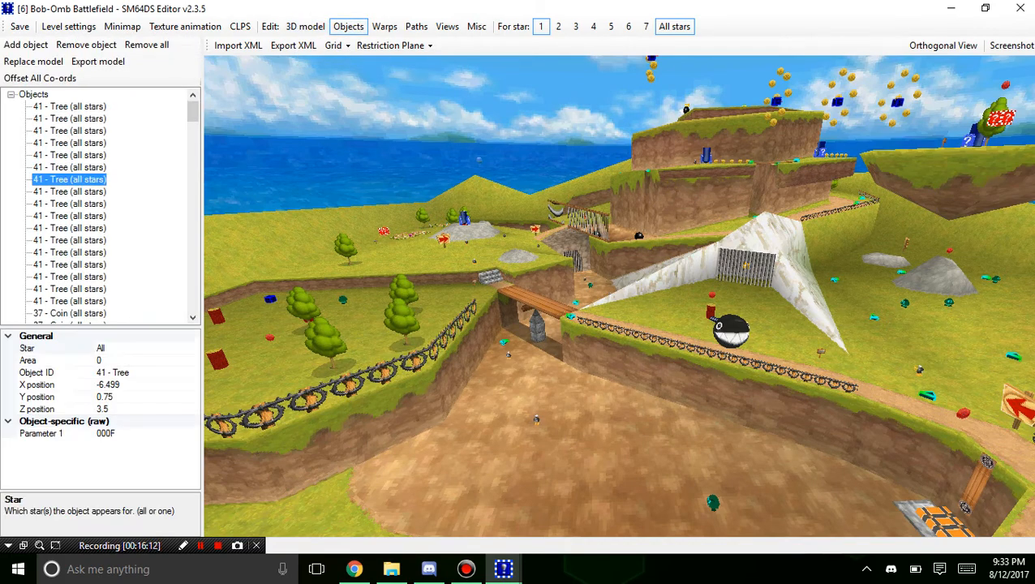
pyautogui.click(69, 167)
pyautogui.click(37, 372)
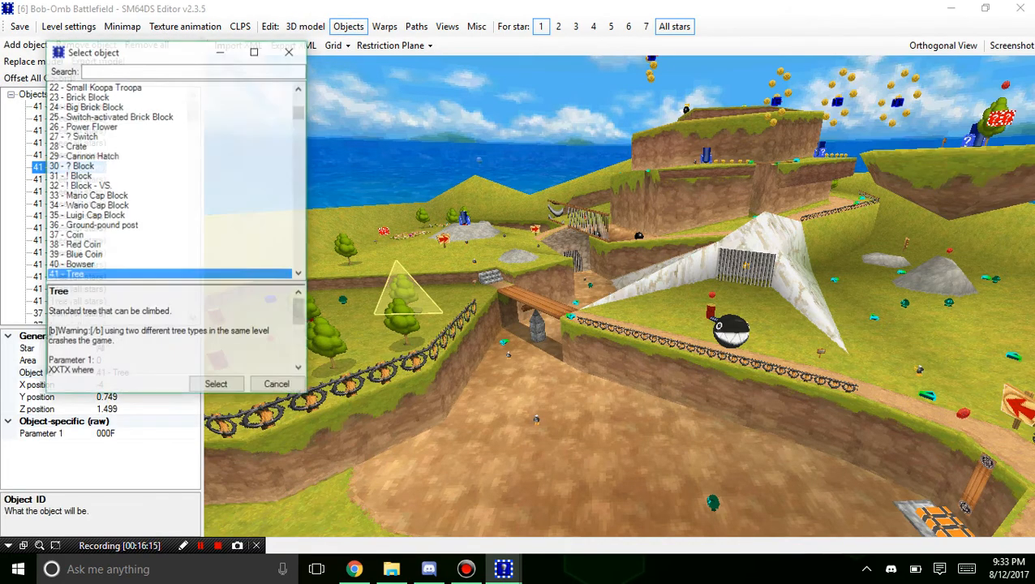
pyautogui.click(192, 372)
pyautogui.scroll(-1, 170, 330)
pyautogui.click(277, 385)
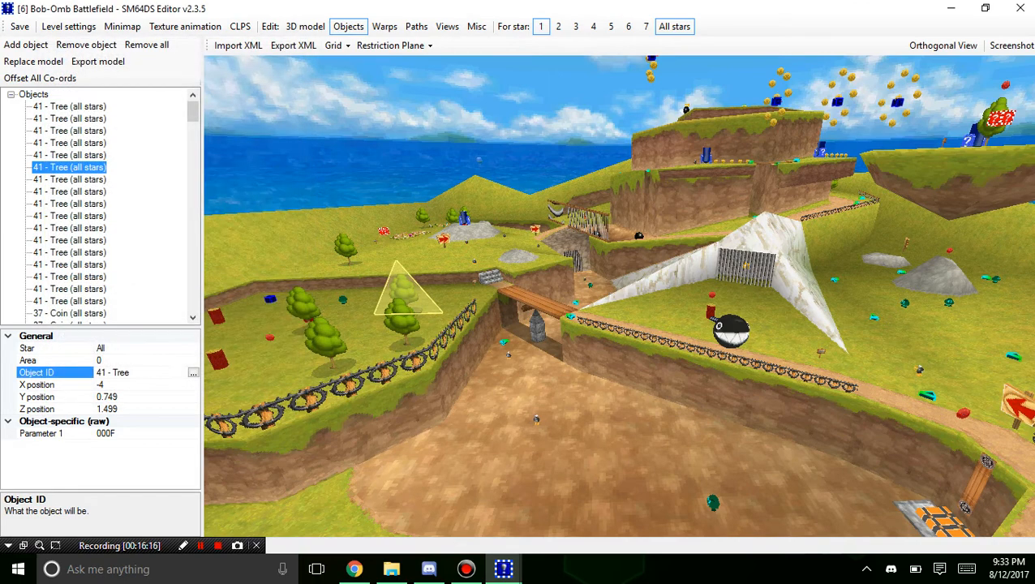
pyautogui.click(54, 433)
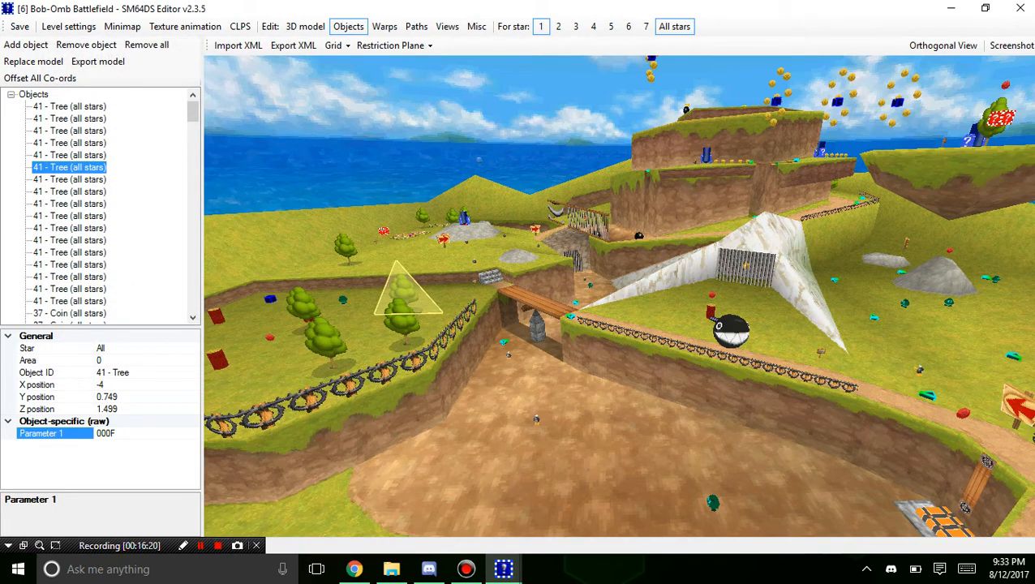
# Inspect the level's warps, checking the meaning of Parameter 2 and Parameter 4 of entrance 3.
pyautogui.click(384, 26)
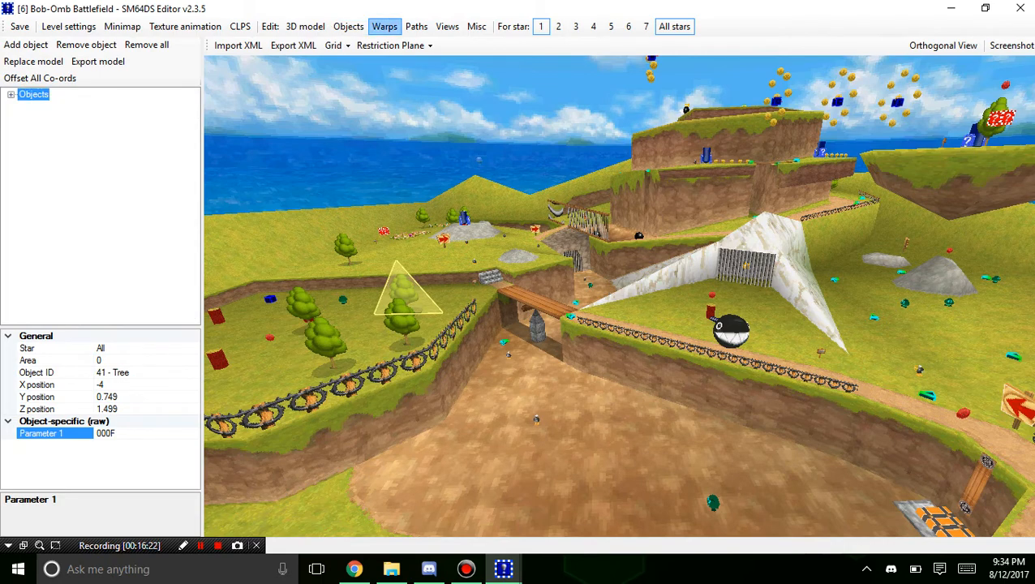
pyautogui.click(55, 97)
pyautogui.click(55, 110)
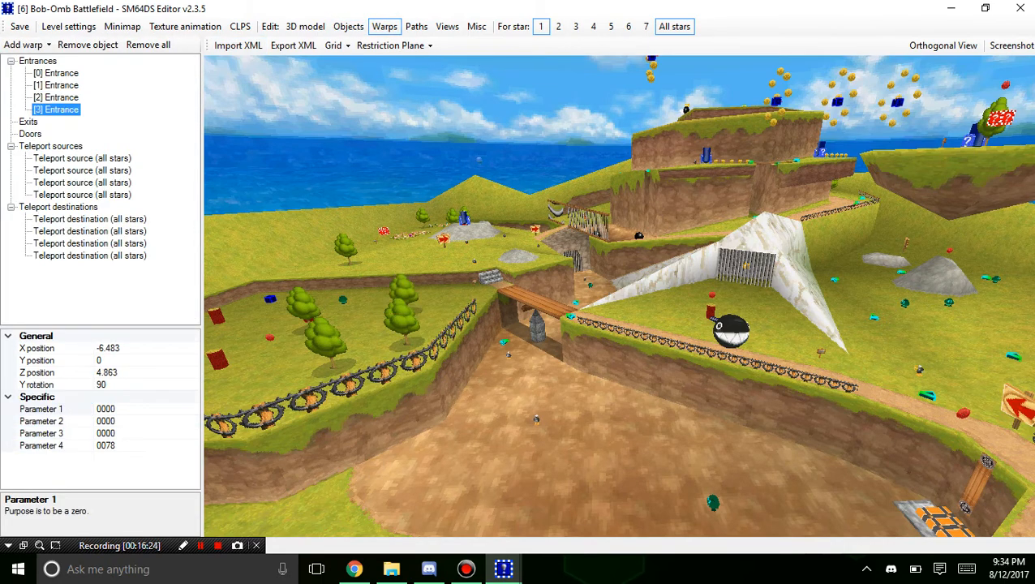
pyautogui.click(42, 421)
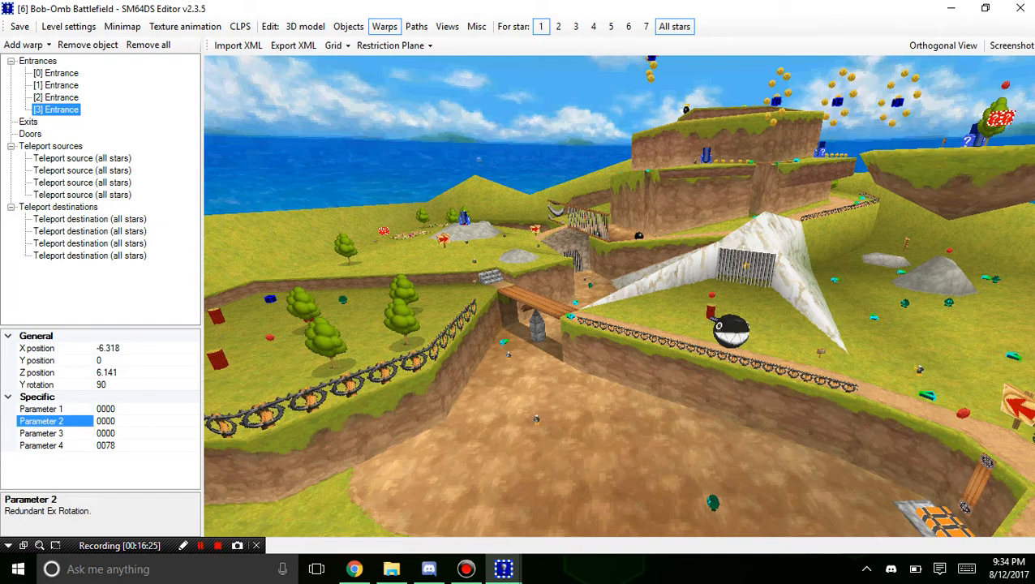
pyautogui.click(42, 445)
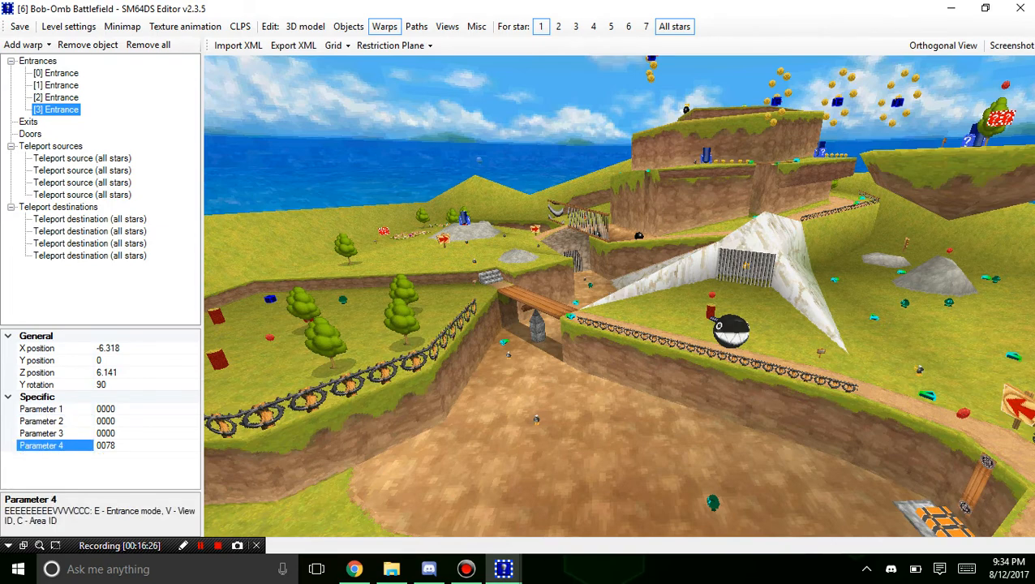
# Inspect the third teleport source and the meaning of its Parameter 2.
pyautogui.click(82, 158)
pyautogui.click(82, 183)
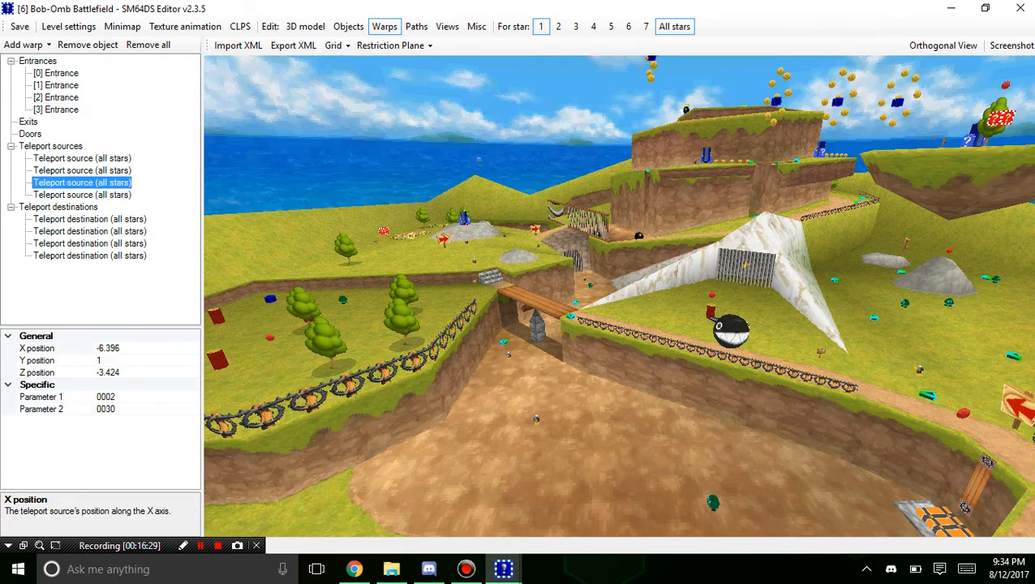
pyautogui.click(41, 409)
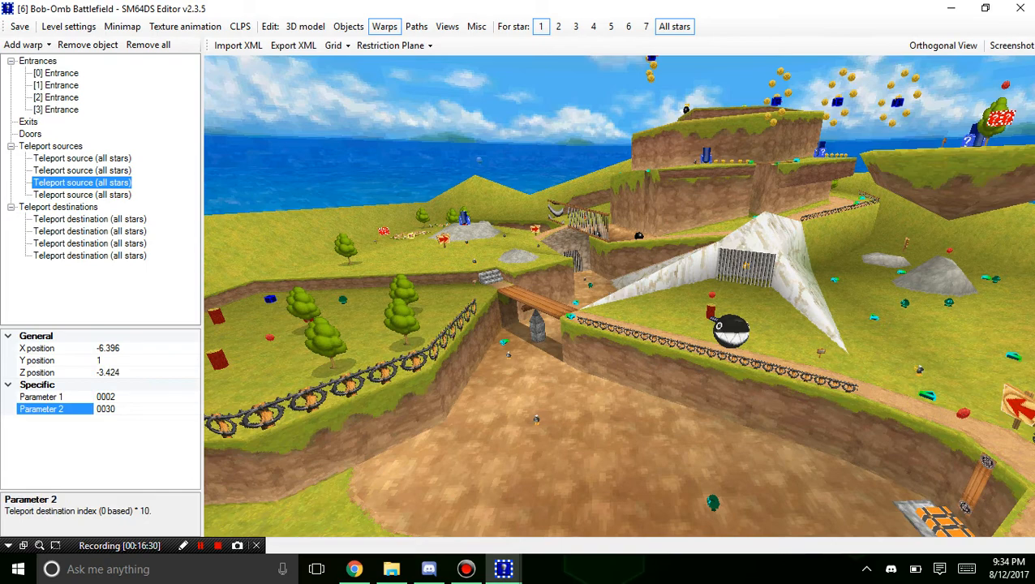
# Inspect the general position settings of path node 0005 in the level's paths.
pyautogui.click(416, 26)
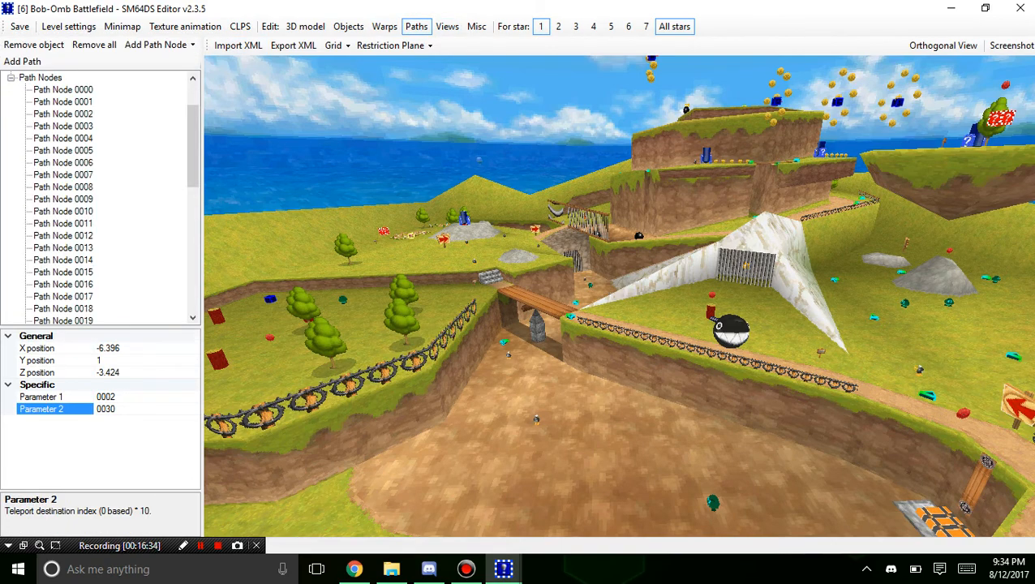
pyautogui.click(63, 150)
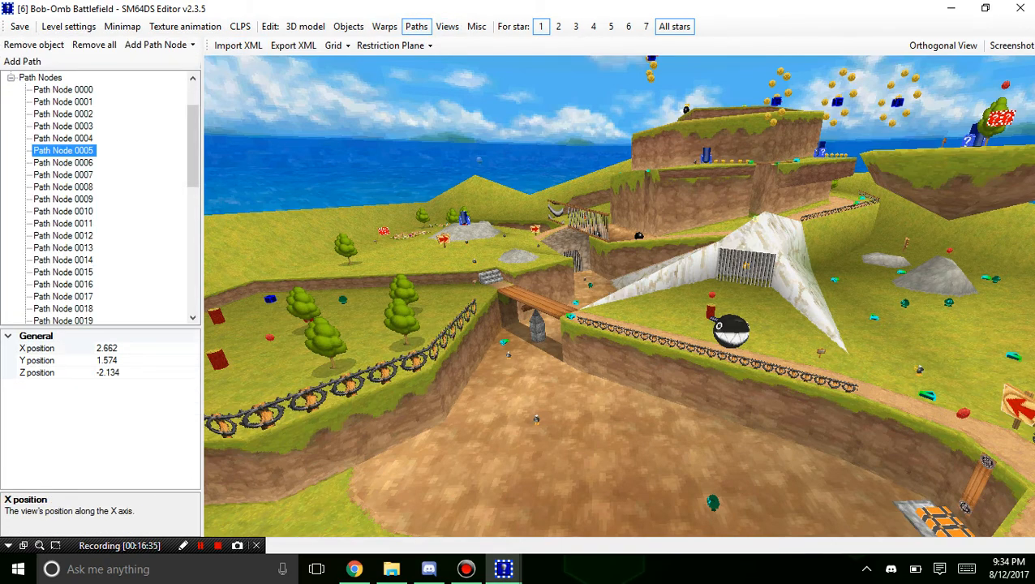
pyautogui.click(183, 545)
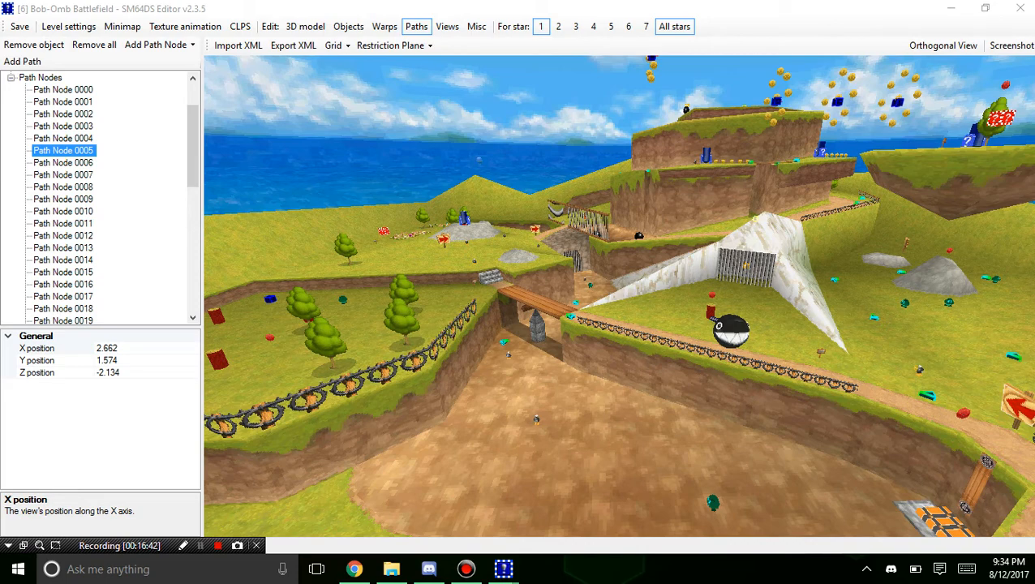
# Look over the level's views and inspect the parameters of the unknown Type 14 misc object.
pyautogui.click(476, 26)
pyautogui.click(447, 26)
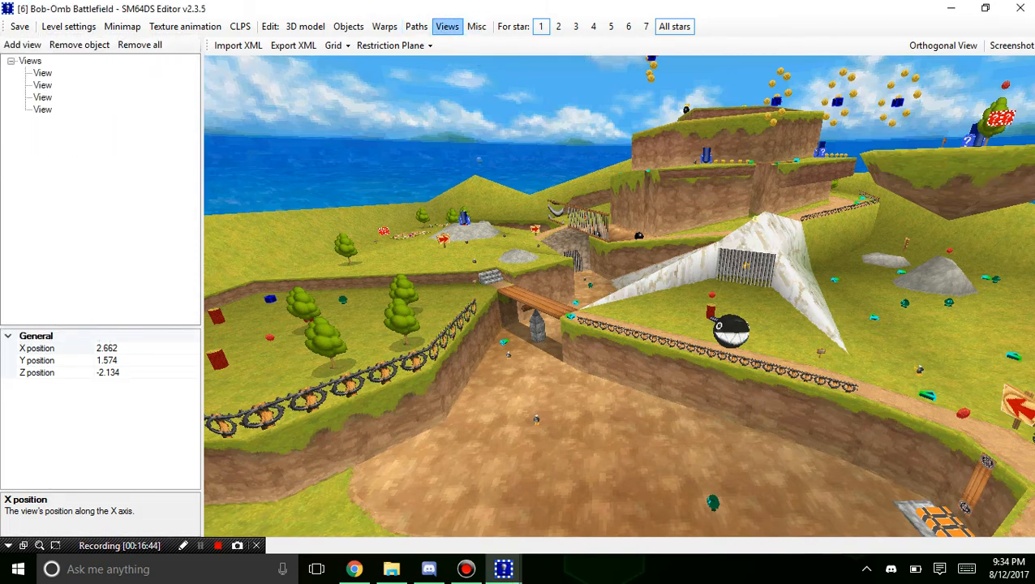
pyautogui.click(476, 26)
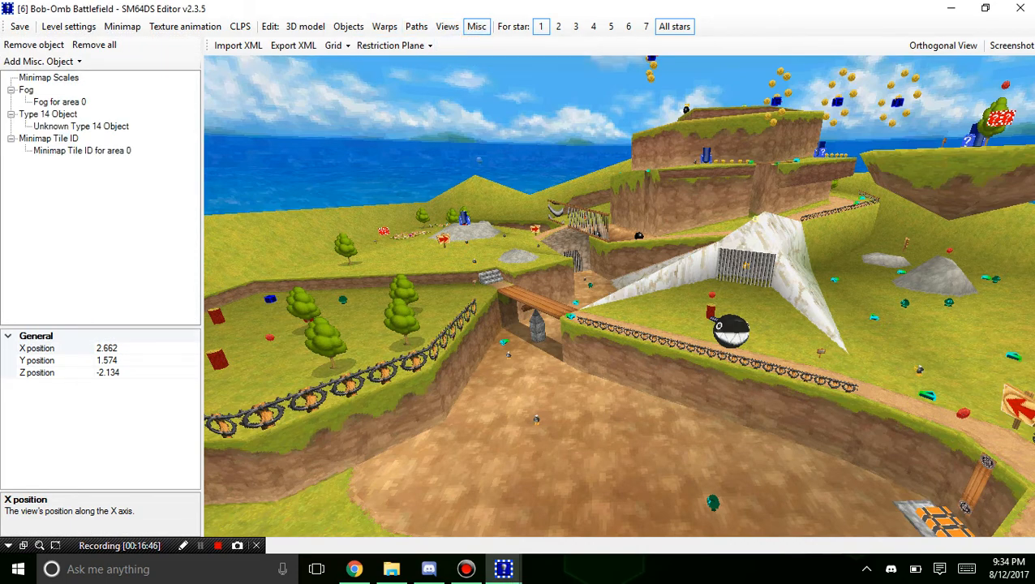
pyautogui.click(80, 125)
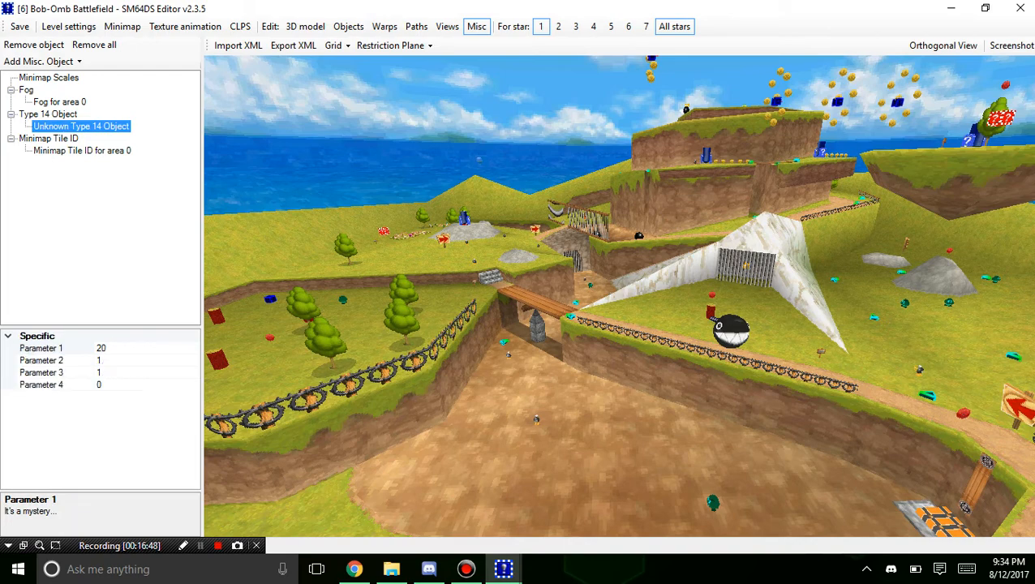
# Examine the restriction plane and grid options available for the level.
pyautogui.click(417, 46)
pyautogui.click(417, 47)
pyautogui.click(393, 45)
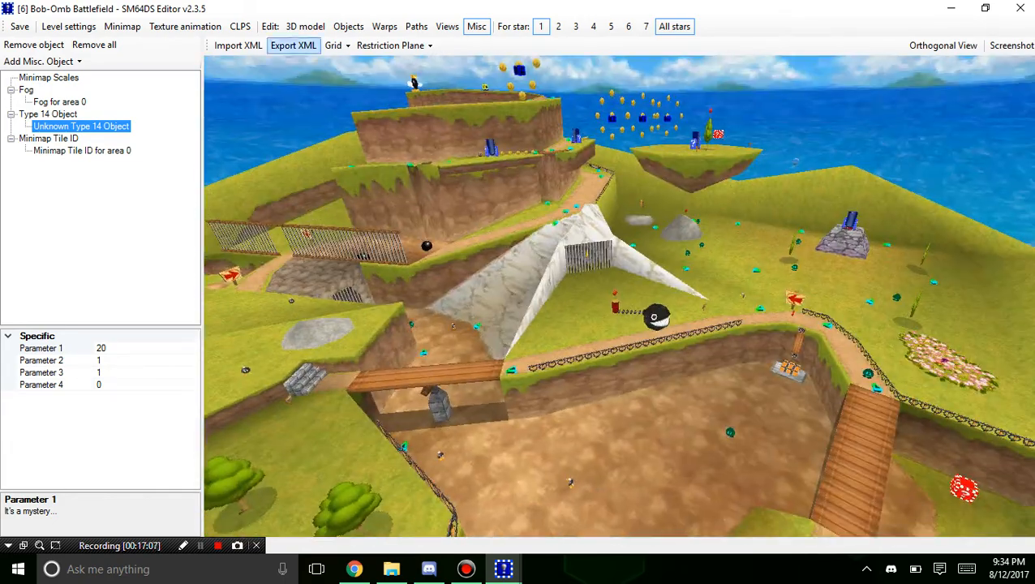
pyautogui.click(337, 46)
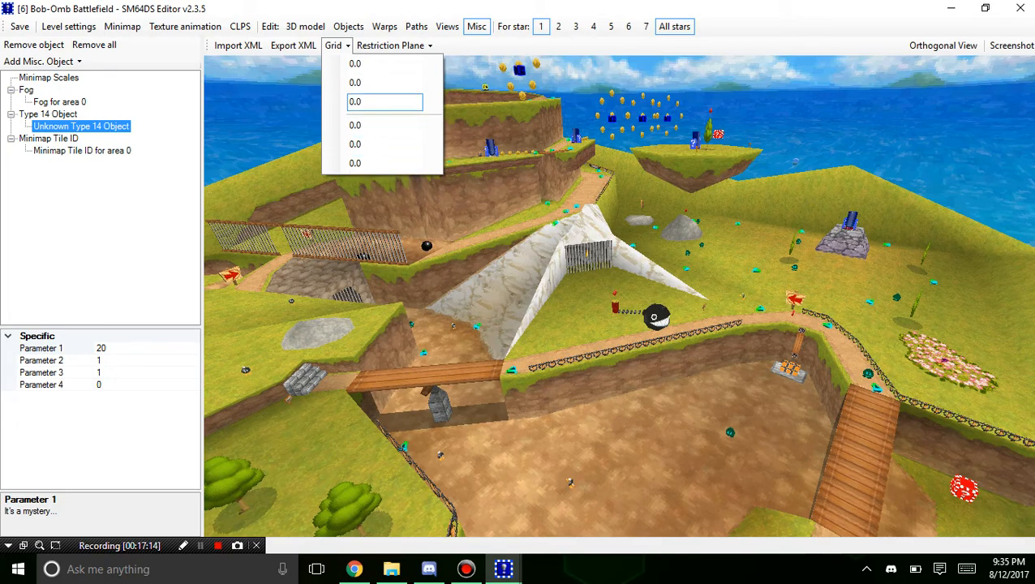
pyautogui.moveTo(795, 163); pyautogui.dragTo(649, 171, button='right')
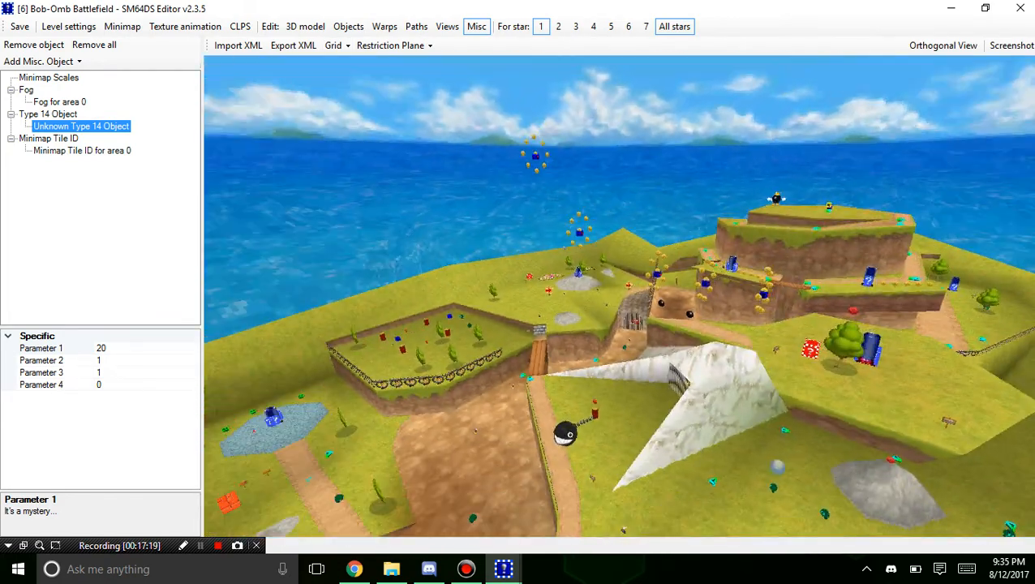
# Set the grid's X size to 1.
pyautogui.click(337, 45)
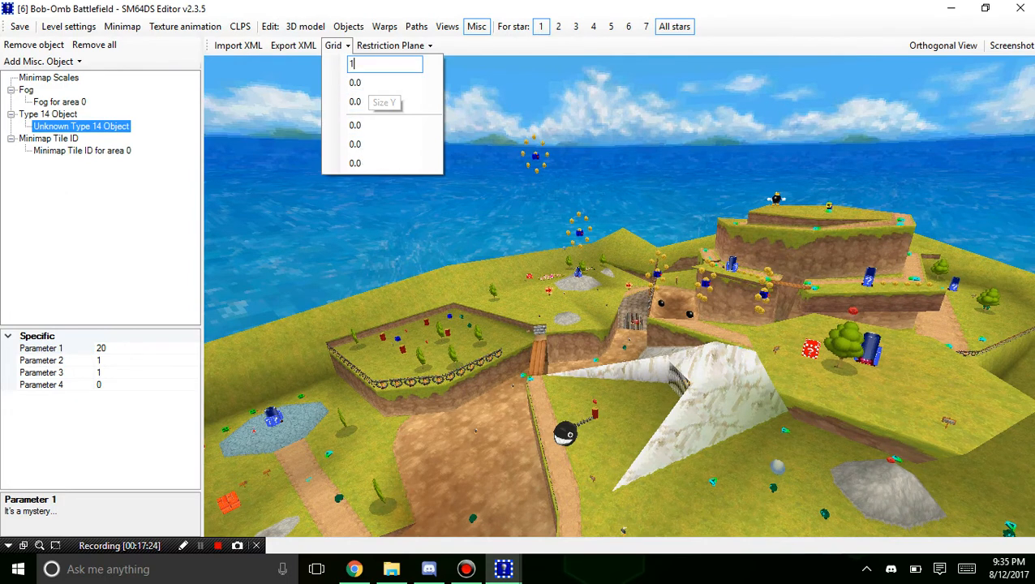
pyautogui.write('1')
pyautogui.press('Return')
# Examine the Chain Chomp area and the surrounding paths and fences from several heights and angles.
pyautogui.moveTo(620, 296); pyautogui.dragTo(619, 378, button='right')
pyautogui.scroll(4, 619, 296)
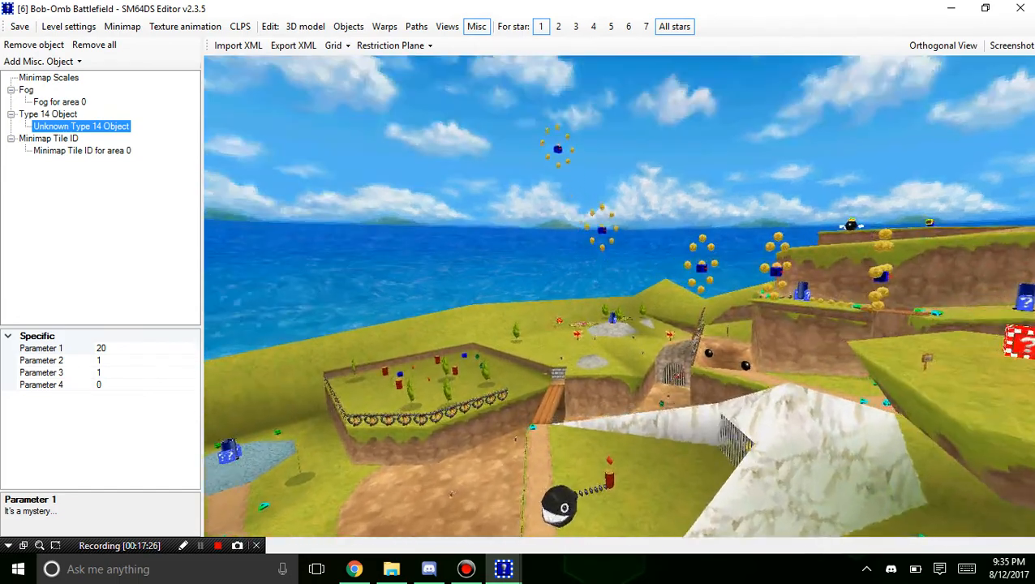
pyautogui.moveTo(619, 340); pyautogui.dragTo(682, 202)
pyautogui.scroll(2, 619, 296)
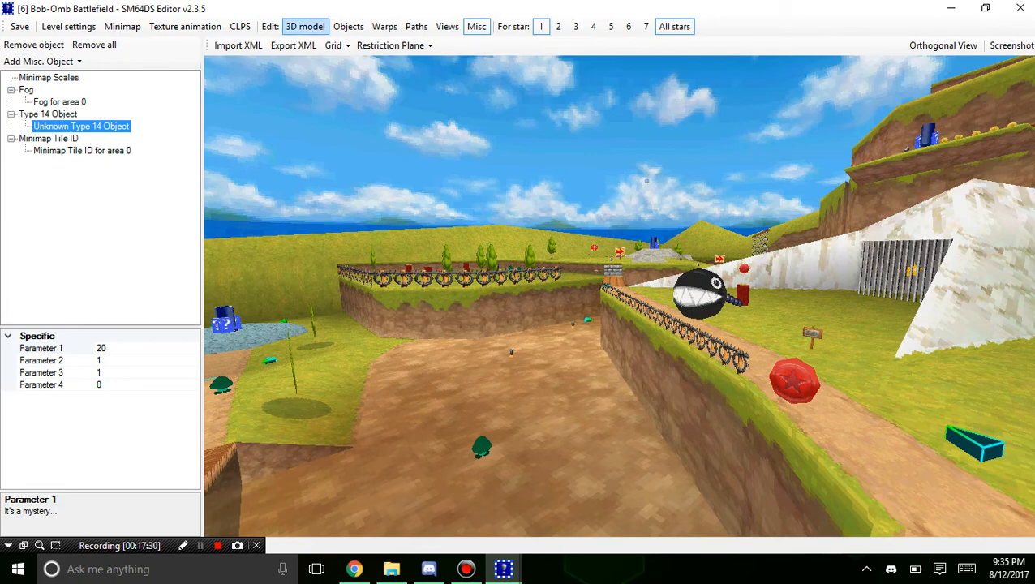
pyautogui.scroll(3, 619, 296)
pyautogui.moveTo(619, 296); pyautogui.dragTo(641, 340, button='right')
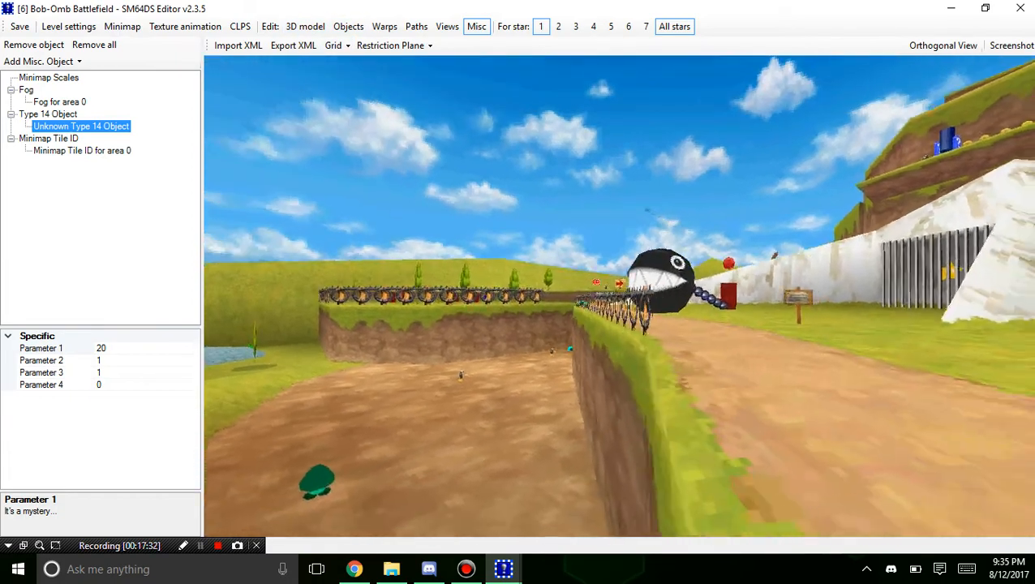
pyautogui.scroll(-6, 619, 296)
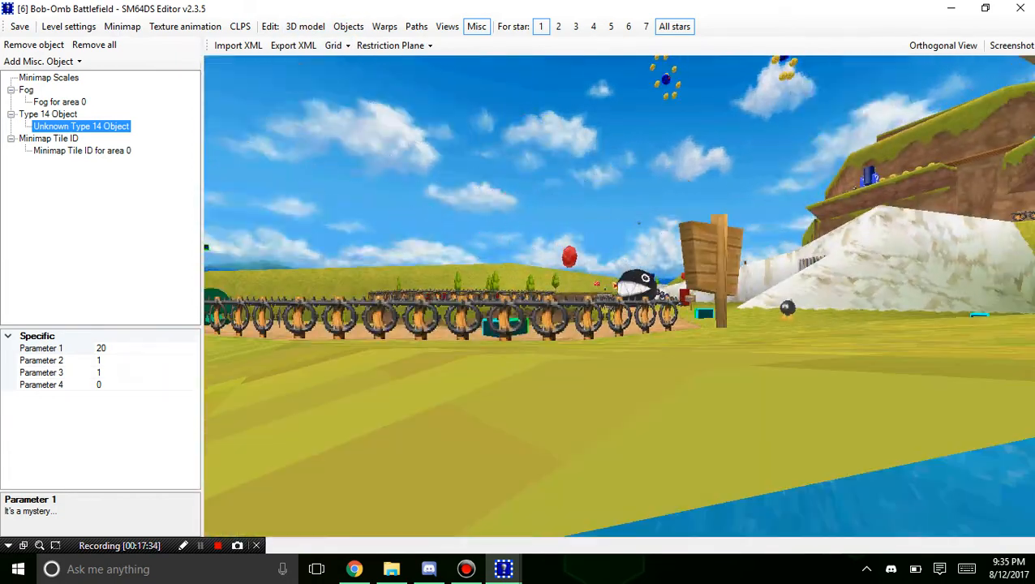
pyautogui.moveTo(647, 211); pyautogui.dragTo(657, 264)
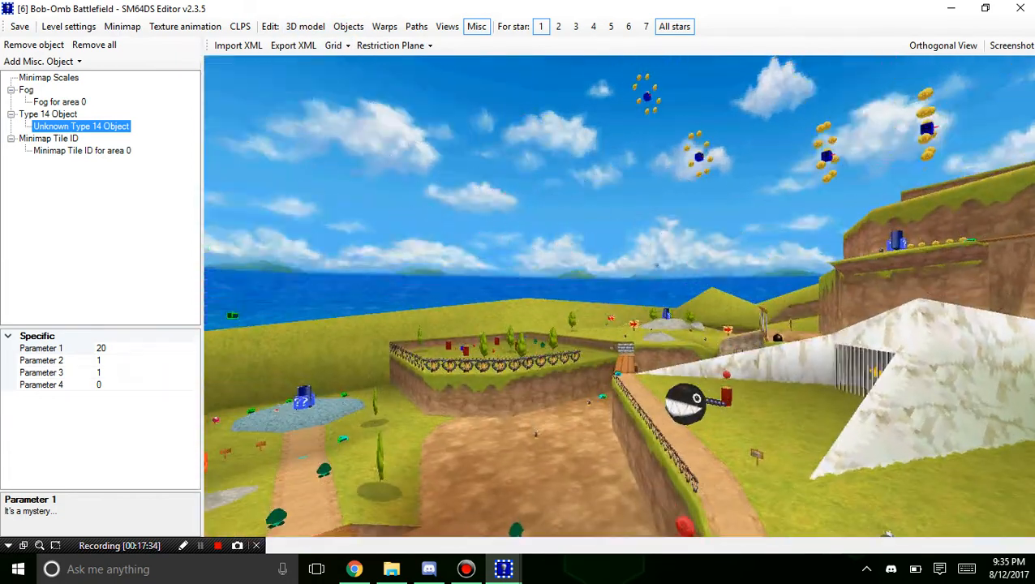
pyautogui.moveTo(658, 265); pyautogui.dragTo(601, 153, button='right')
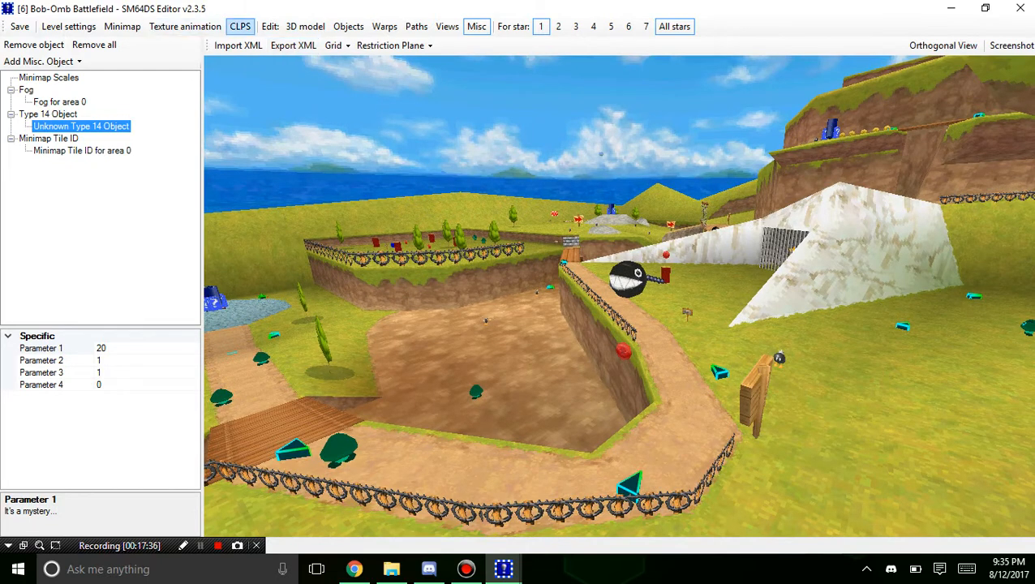
# Set the grid's X size back to 0 and look over the area between the Chain Chomp and the bridge.
pyautogui.click(335, 45)
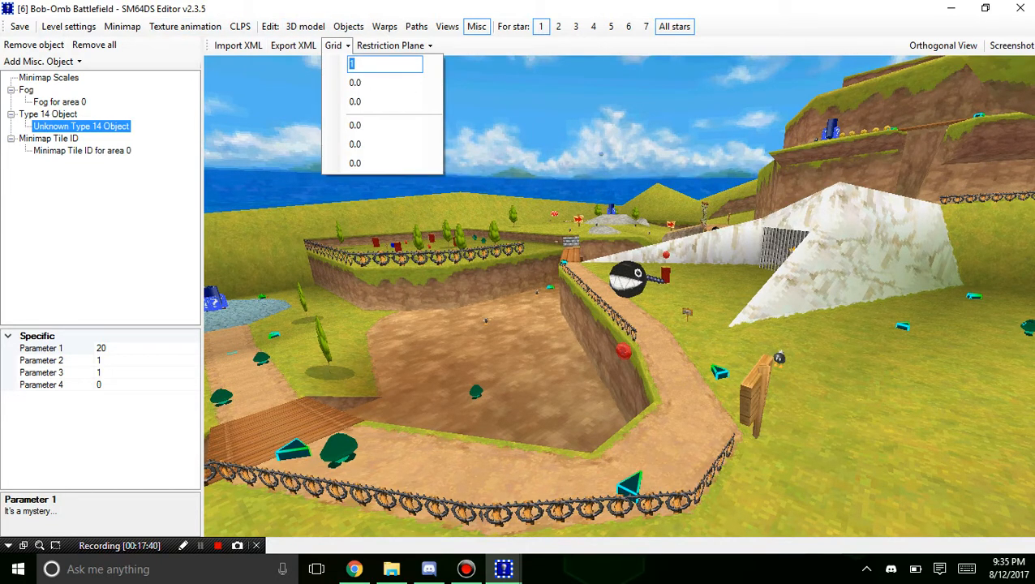
pyautogui.press('Escape')
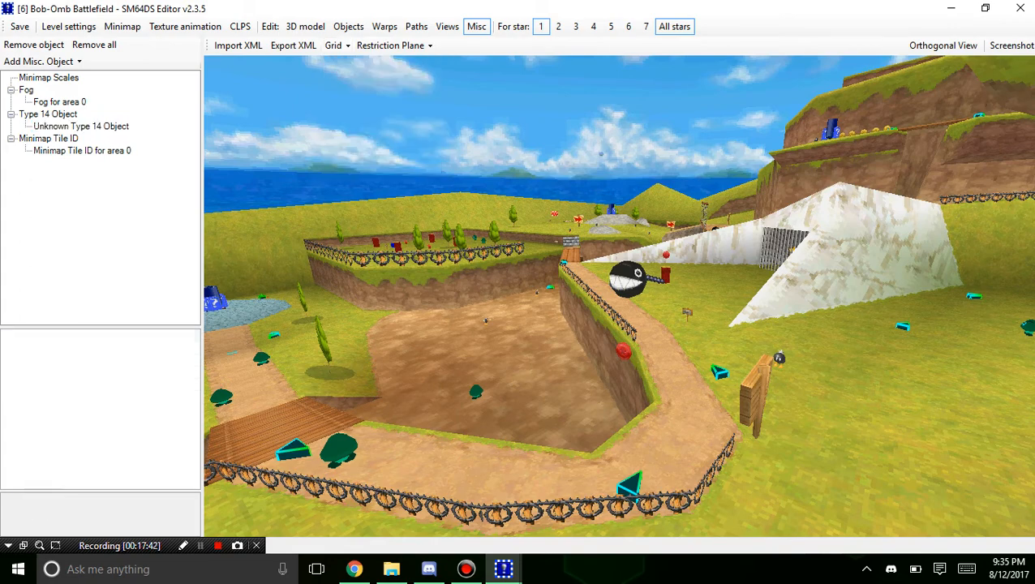
pyautogui.scroll(3, 618, 261)
pyautogui.moveTo(619, 261); pyautogui.dragTo(519, 241, button='right')
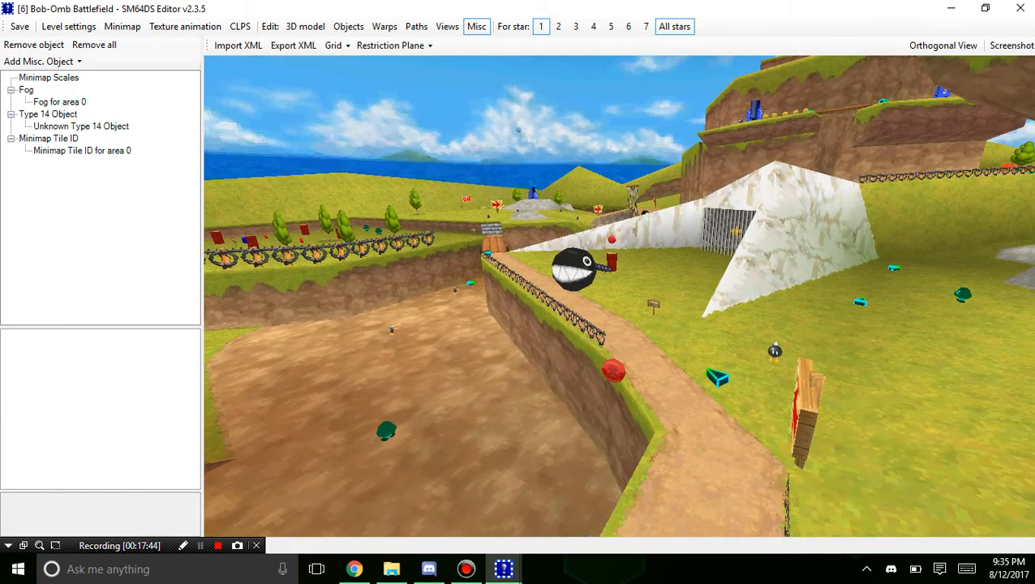
pyautogui.moveTo(567, 284); pyautogui.dragTo(649, 306)
pyautogui.moveTo(649, 307); pyautogui.dragTo(600, 295, button='right')
pyautogui.moveTo(601, 295); pyautogui.dragTo(714, 333)
pyautogui.scroll(3, 714, 333)
pyautogui.moveTo(714, 333); pyautogui.dragTo(755, 323, button='right')
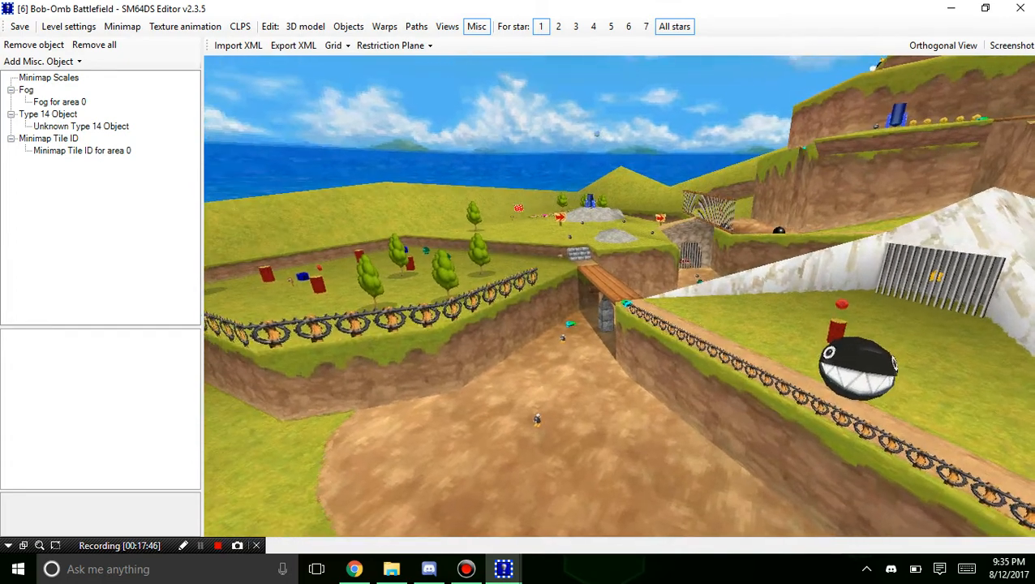
pyautogui.moveTo(618, 296); pyautogui.dragTo(683, 296, button='right')
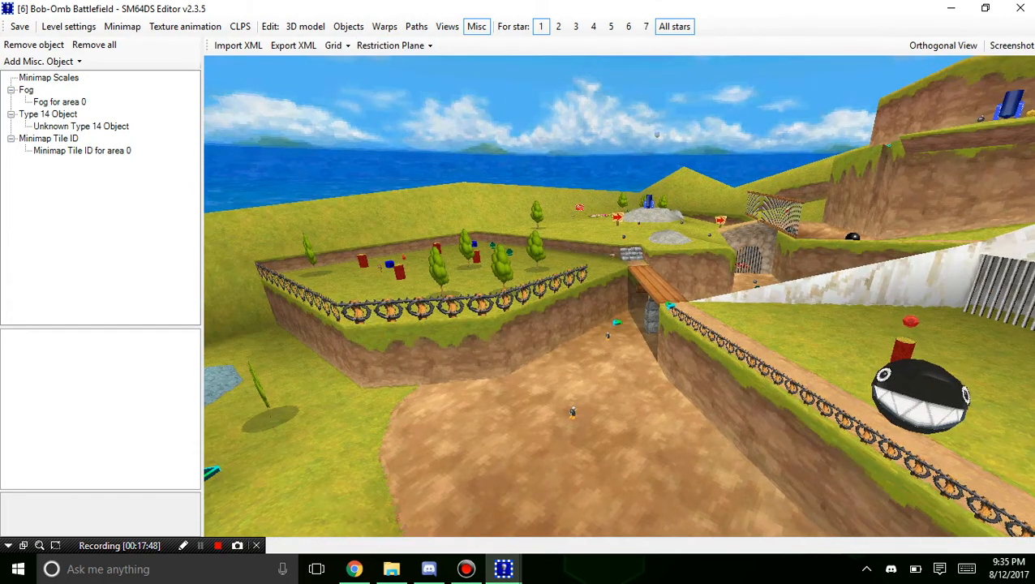
# Re-enter the grid's X size as a zero decimal value and close the grid options.
pyautogui.click(335, 46)
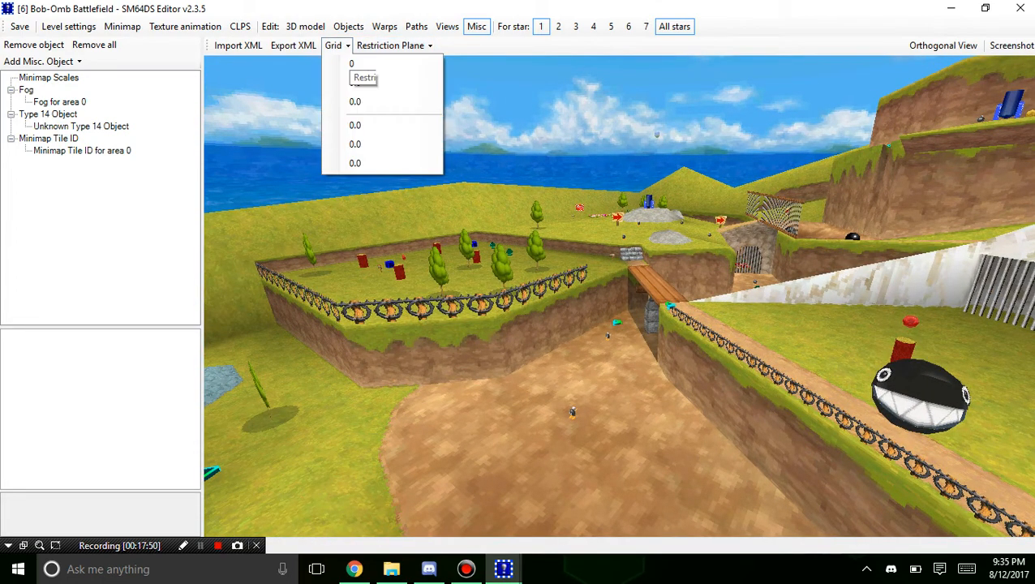
pyautogui.click(335, 45)
pyautogui.click(335, 46)
pyautogui.click(336, 45)
pyautogui.click(337, 46)
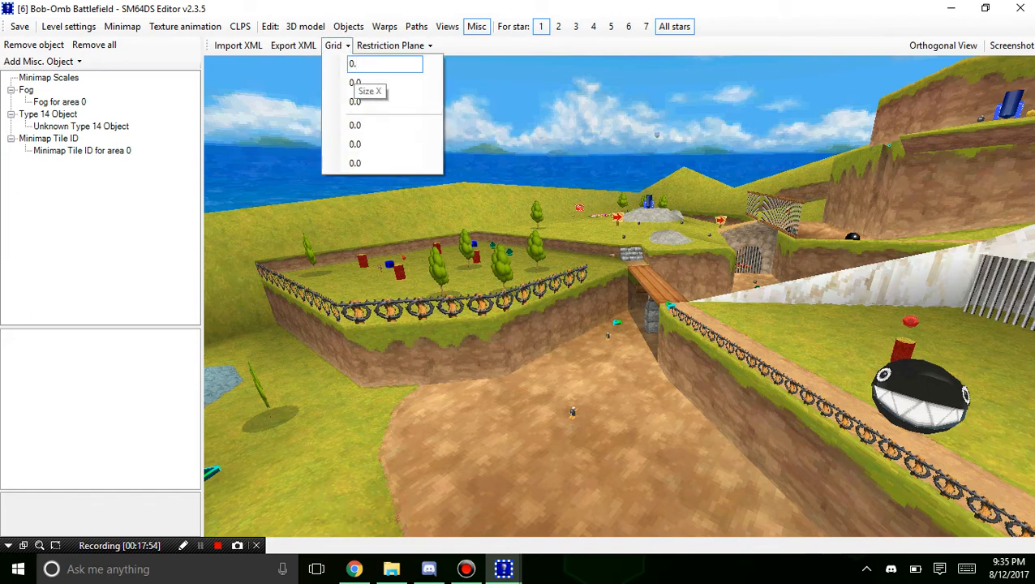
pyautogui.press('Escape')
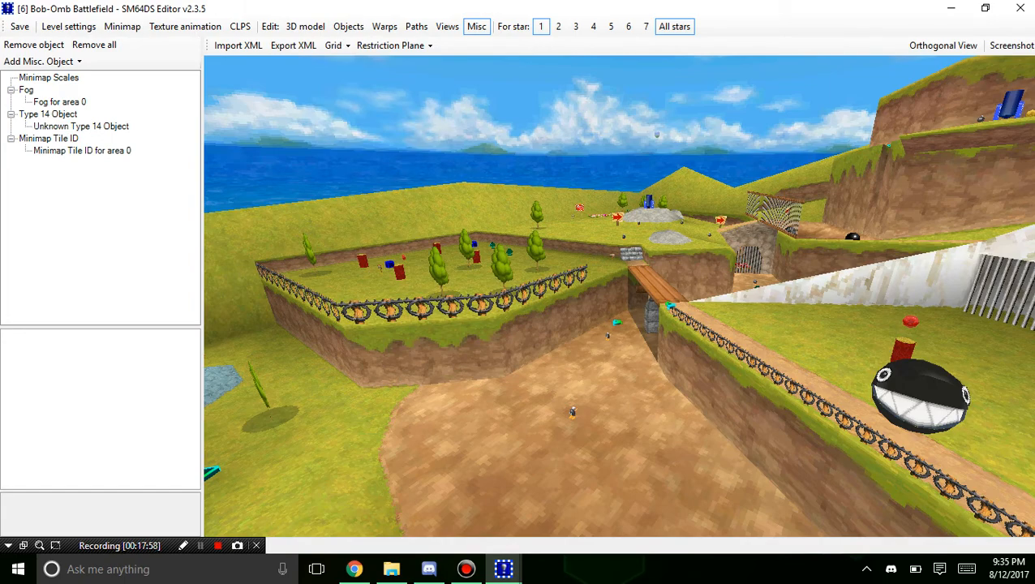
# Review the editing modes for the 3D model, objects, warps, paths, views and misc data.
pyautogui.click(541, 26)
pyautogui.moveTo(619, 296); pyautogui.dragTo(690, 313, button='right')
pyautogui.click(348, 26)
pyautogui.click(305, 26)
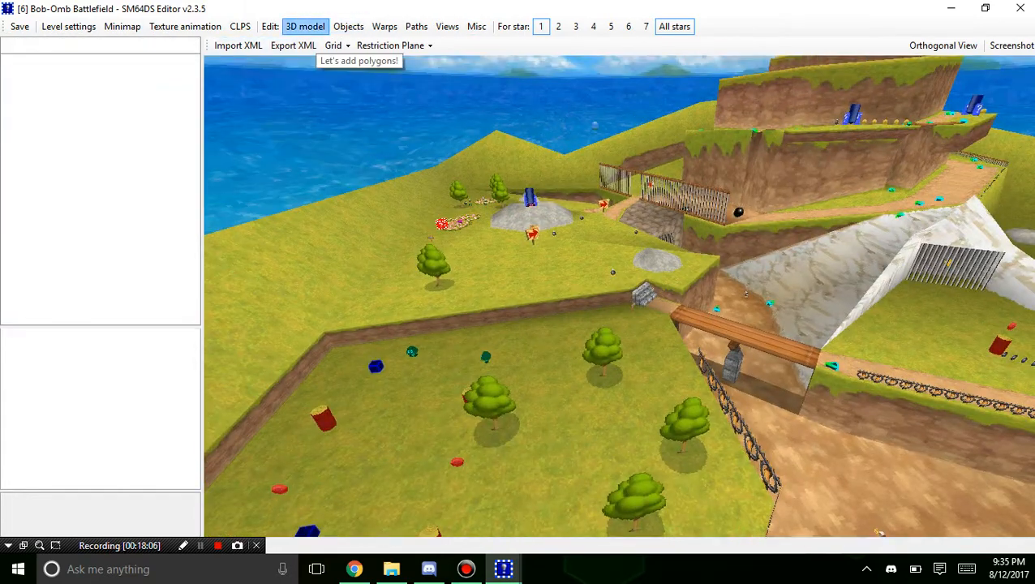
pyautogui.click(348, 26)
pyautogui.click(384, 26)
pyautogui.click(416, 26)
pyautogui.click(447, 26)
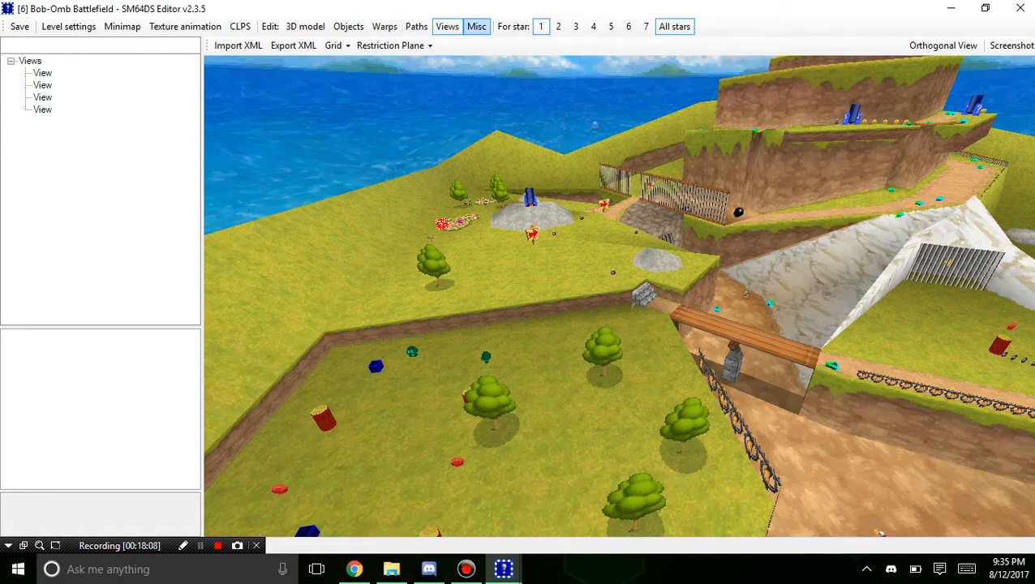
pyautogui.click(476, 26)
pyautogui.click(447, 26)
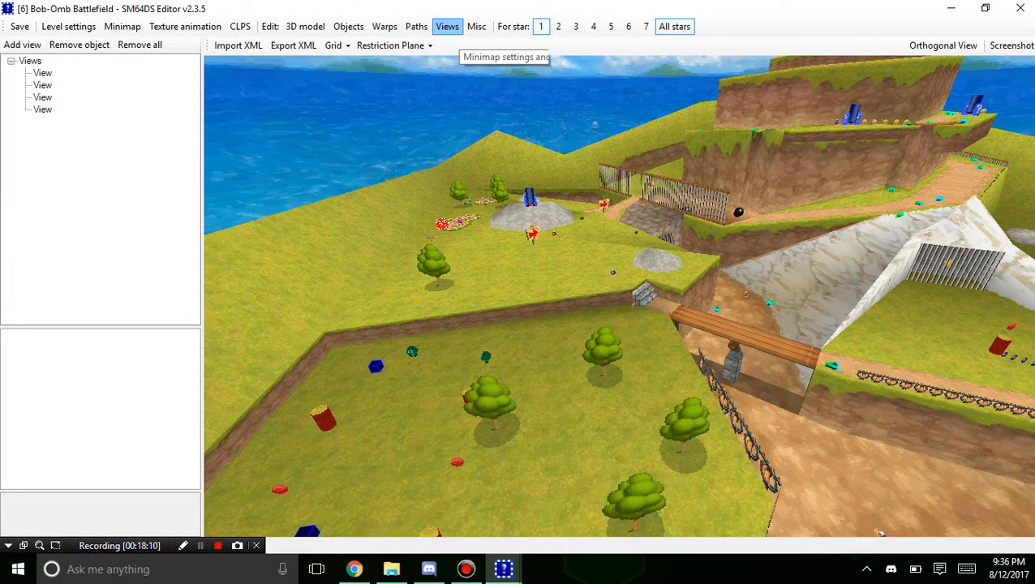
pyautogui.click(416, 26)
pyautogui.click(384, 26)
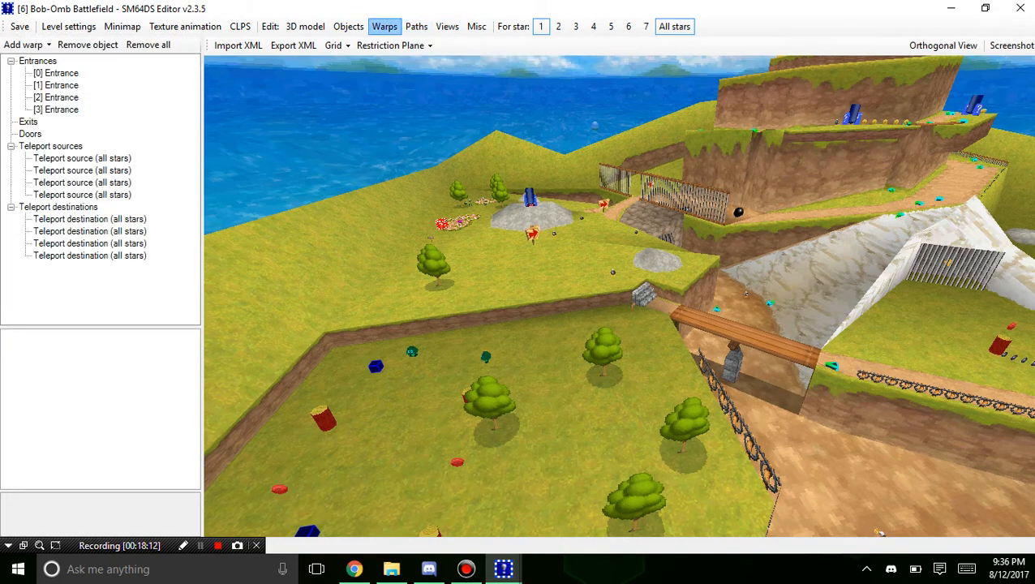
# Switch to object editing and examine the fenced field of trees, stumps and red coins from several angles.
pyautogui.click(348, 26)
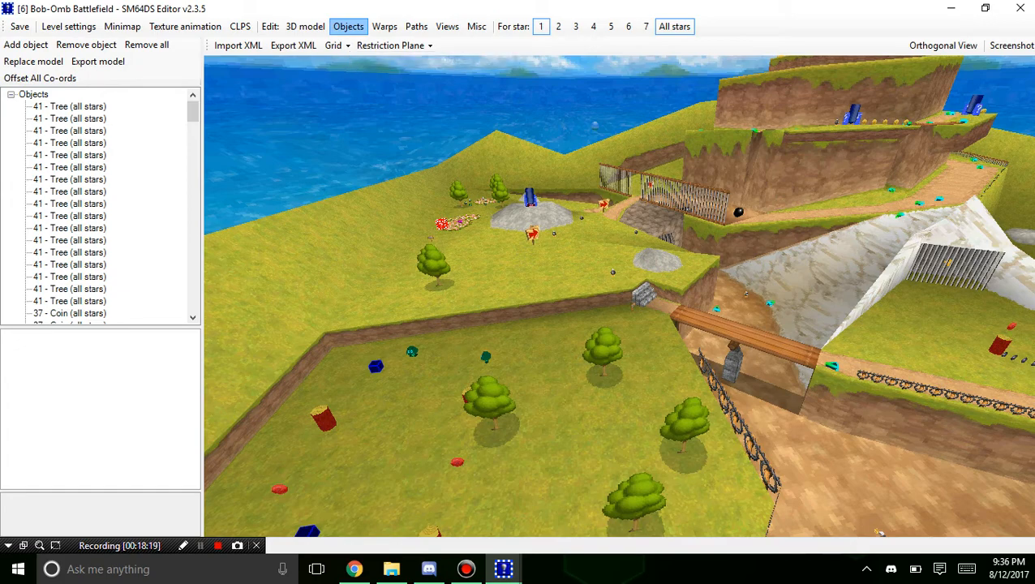
pyautogui.scroll(2, 619, 296)
pyautogui.moveTo(620, 422); pyautogui.dragTo(598, 296, button='right')
pyautogui.scroll(1, 599, 296)
pyautogui.moveTo(599, 296); pyautogui.dragTo(735, 320)
pyautogui.moveTo(734, 320); pyautogui.dragTo(561, 259, button='right')
pyautogui.moveTo(561, 259); pyautogui.dragTo(690, 211)
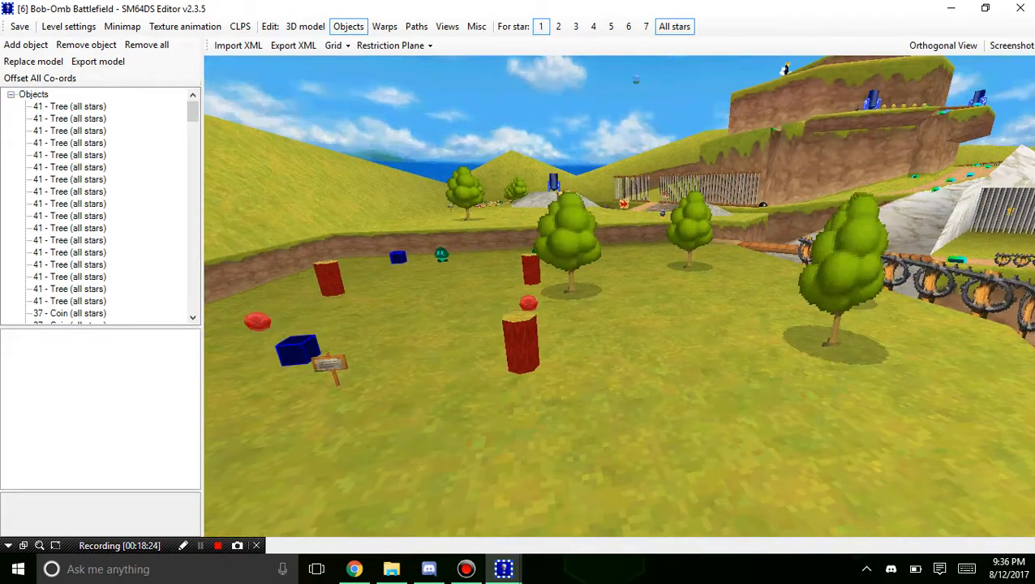
pyautogui.scroll(2, 551, 215)
pyautogui.moveTo(422, 381); pyautogui.dragTo(637, 365)
pyautogui.moveTo(637, 365); pyautogui.dragTo(758, 430, button='right')
pyautogui.moveTo(619, 324); pyautogui.dragTo(641, 379, button='right')
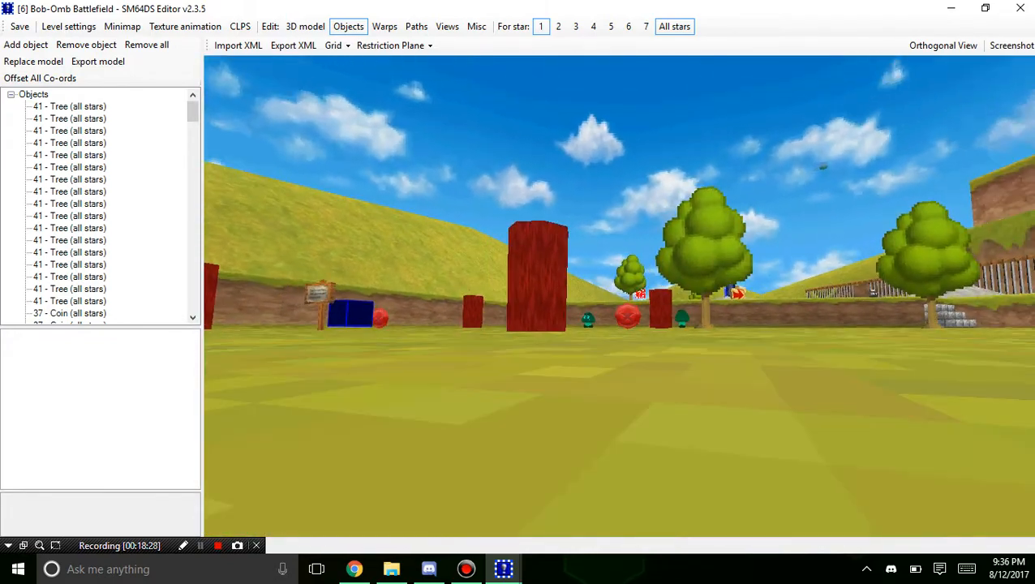
pyautogui.moveTo(641, 379); pyautogui.dragTo(696, 428)
pyautogui.moveTo(568, 268); pyautogui.dragTo(649, 341, button='right')
pyautogui.moveTo(649, 341); pyautogui.dragTo(735, 422)
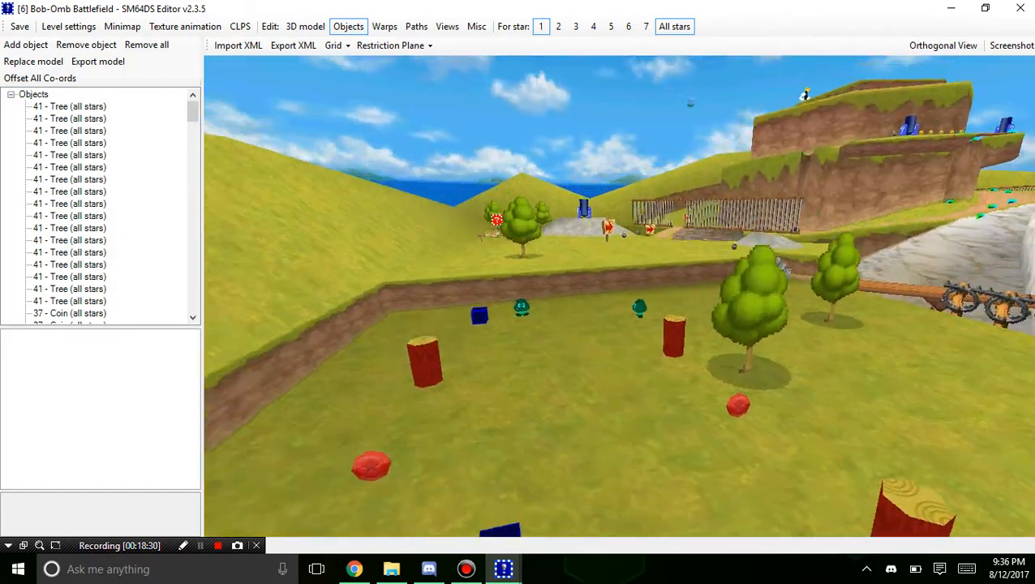
pyautogui.moveTo(519, 292); pyautogui.dragTo(714, 349, button='right')
pyautogui.moveTo(580, 195); pyautogui.dragTo(649, 329, button='right')
pyautogui.moveTo(649, 328); pyautogui.dragTo(454, 276)
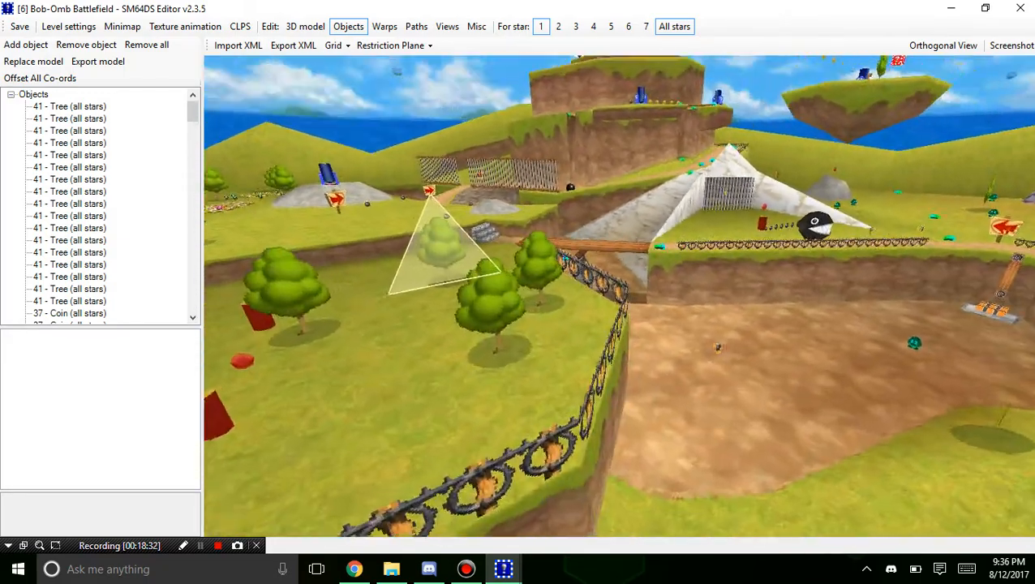
pyautogui.moveTo(454, 275); pyautogui.dragTo(568, 317, button='right')
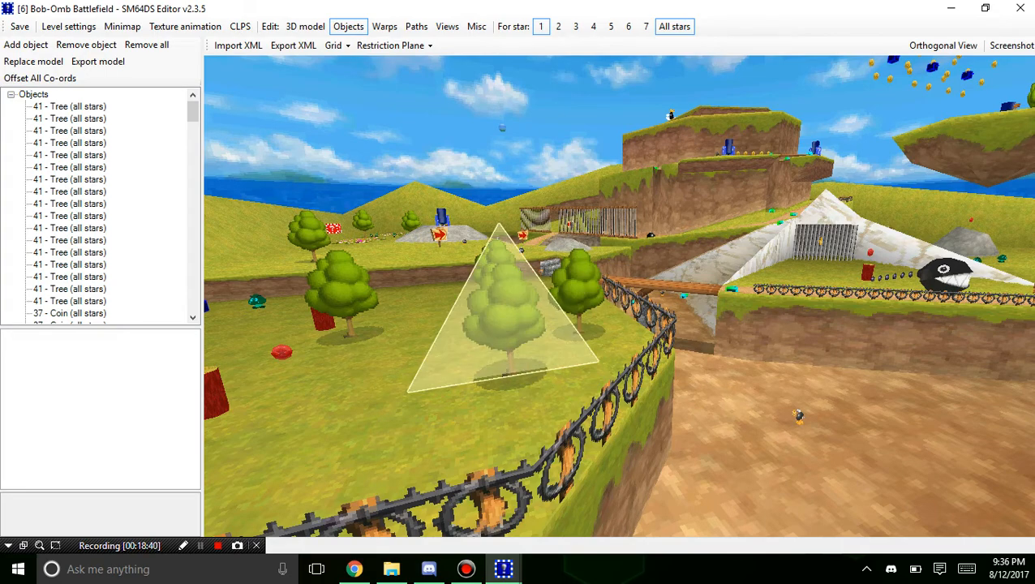
pyautogui.moveTo(568, 243); pyautogui.dragTo(596, 337, button='right')
pyautogui.moveTo(596, 337); pyautogui.dragTo(730, 341)
pyautogui.moveTo(812, 332); pyautogui.dragTo(714, 382, button='right')
pyautogui.moveTo(715, 384)
pyautogui.mouseDown()
pyautogui.moveTo(673, 364)
pyautogui.moveTo(485, 195)
pyautogui.moveTo(533, 280)
pyautogui.moveTo(568, 260)
pyautogui.moveTo(726, 381)
pyautogui.moveTo(710, 382)
pyautogui.moveTo(589, 173)
pyautogui.moveTo(536, 139)
pyautogui.moveTo(525, 195)
pyautogui.moveTo(503, 190)
pyautogui.moveTo(629, 235)
pyautogui.moveTo(662, 292)
pyautogui.moveTo(762, 393)
pyautogui.moveTo(705, 347)
pyautogui.moveTo(719, 398)
pyautogui.moveTo(378, 235)
pyautogui.moveTo(686, 362)
pyautogui.moveTo(718, 399)
pyautogui.mouseUp()
pyautogui.click(650, 406)
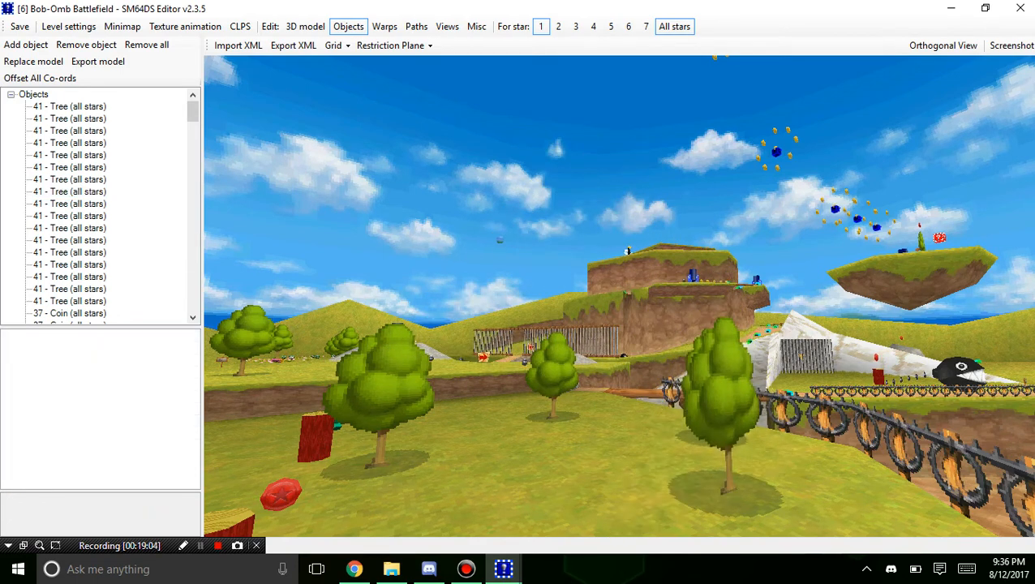
# Select the tree nearest the iron fence to inspect its properties, and clear the selection.
pyautogui.moveTo(649, 406); pyautogui.dragTo(690, 361, button='right')
pyautogui.scroll(-3, 690, 361)
pyautogui.click(691, 363)
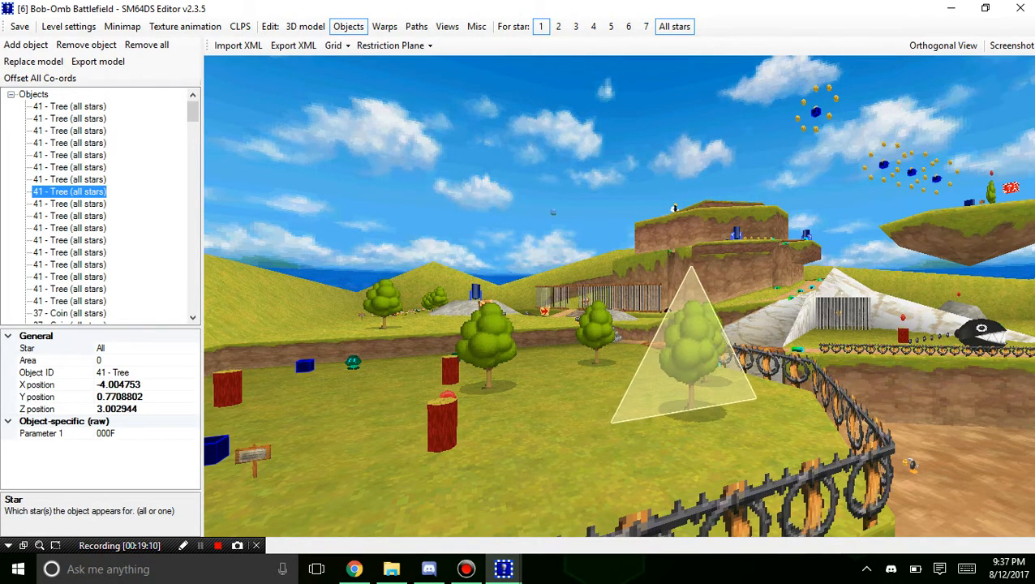
pyautogui.click(567, 405)
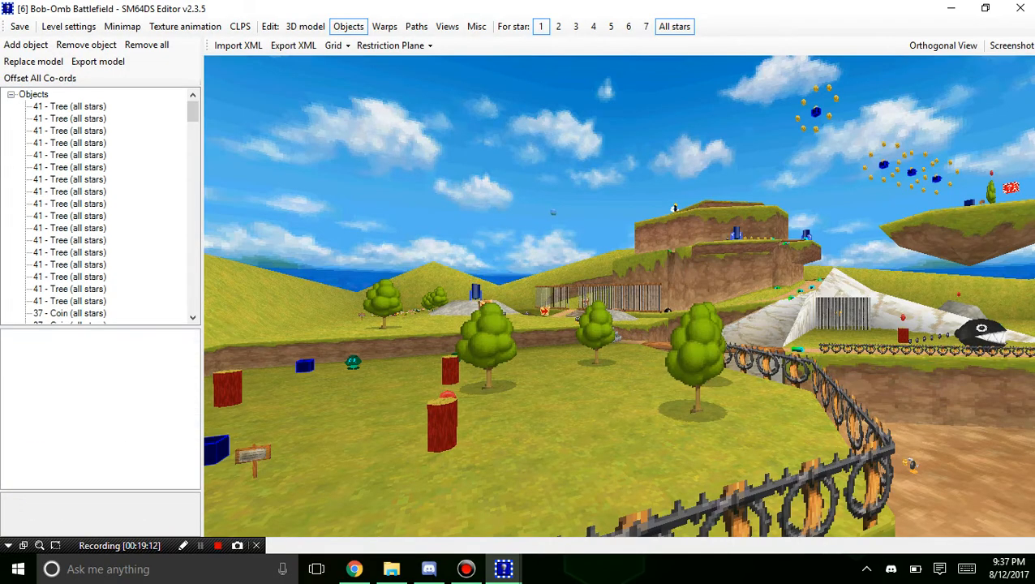
# Examine the whole battlefield from several angles, including the Chain Chomp area, the flower bed, the floating island and the mountain path.
pyautogui.moveTo(568, 406); pyautogui.dragTo(535, 280, button='right')
pyautogui.scroll(-3, 503, 296)
pyautogui.moveTo(536, 280); pyautogui.dragTo(373, 244)
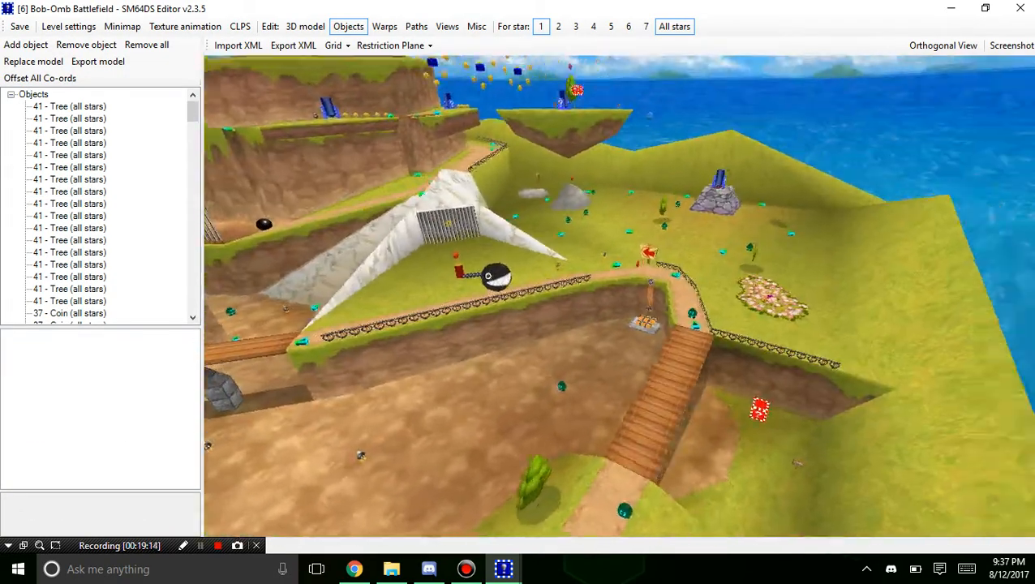
pyautogui.moveTo(373, 243); pyautogui.dragTo(381, 304, button='right')
pyautogui.moveTo(381, 305); pyautogui.dragTo(268, 284)
pyautogui.moveTo(268, 284); pyautogui.dragTo(665, 421, button='right')
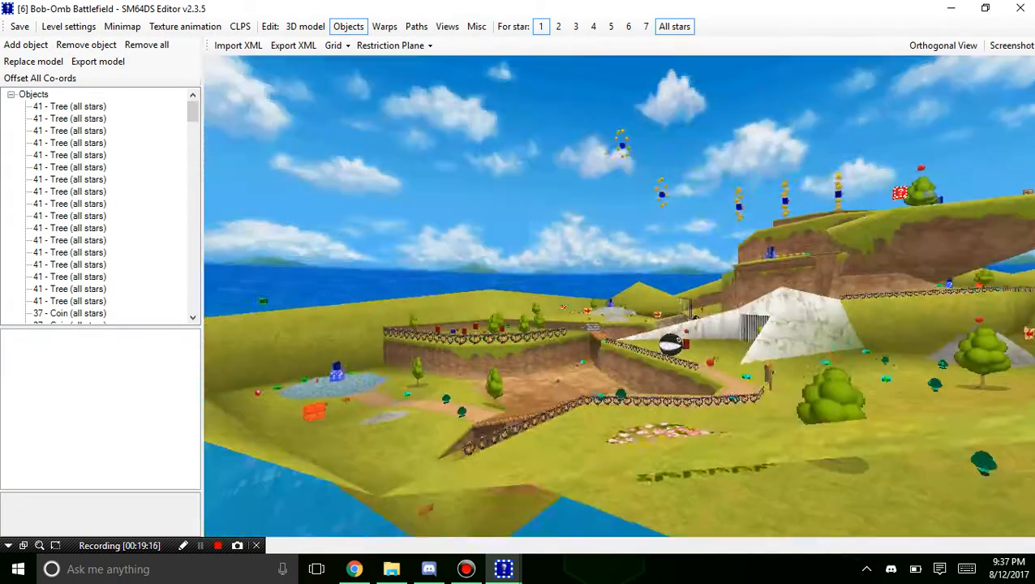
pyautogui.moveTo(665, 422); pyautogui.dragTo(503, 414)
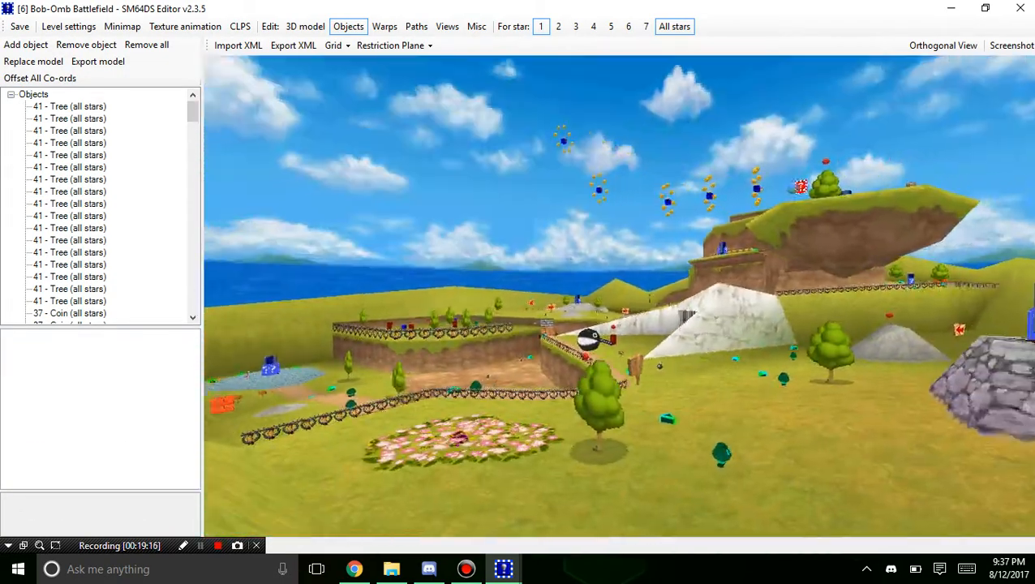
pyautogui.moveTo(503, 414); pyautogui.dragTo(616, 268, button='right')
pyautogui.moveTo(617, 267); pyautogui.dragTo(597, 288)
pyautogui.moveTo(596, 288); pyautogui.dragTo(505, 292, button='right')
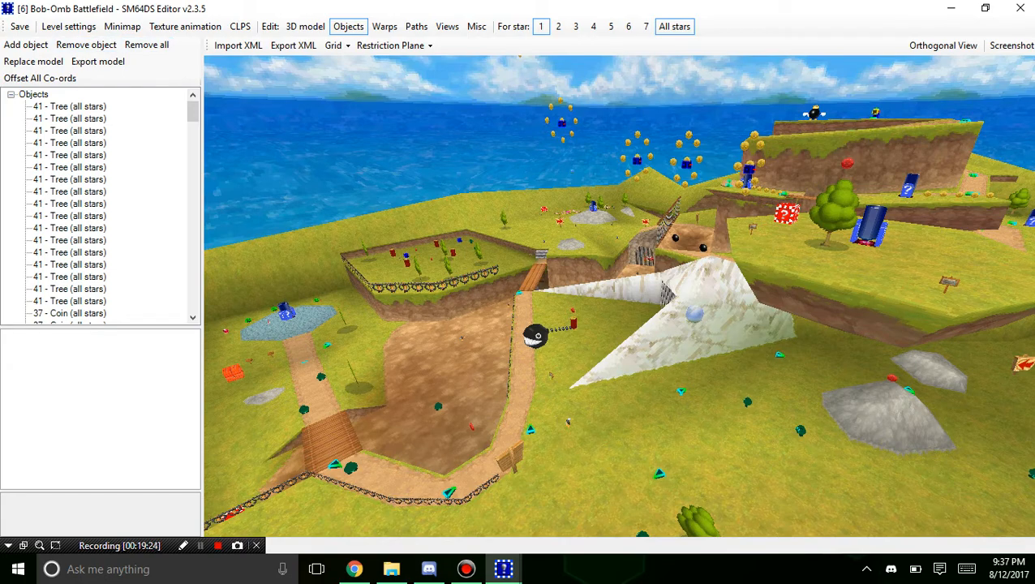
pyautogui.moveTo(505, 292); pyautogui.dragTo(422, 324, button='right')
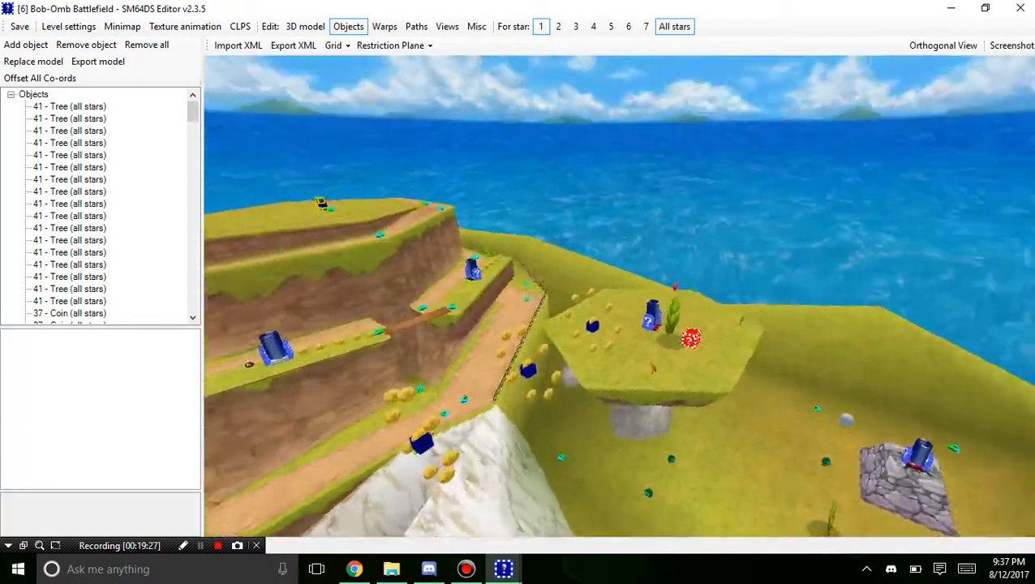